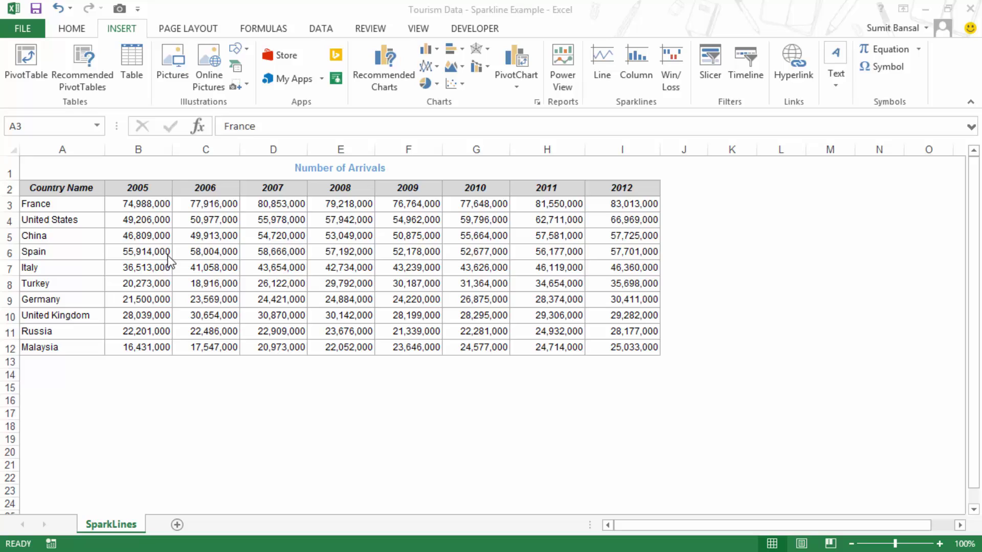
# - Insert a line sparkline in cell J3 for France, using B3:I3 as its data range
pyautogui.click(683, 205)
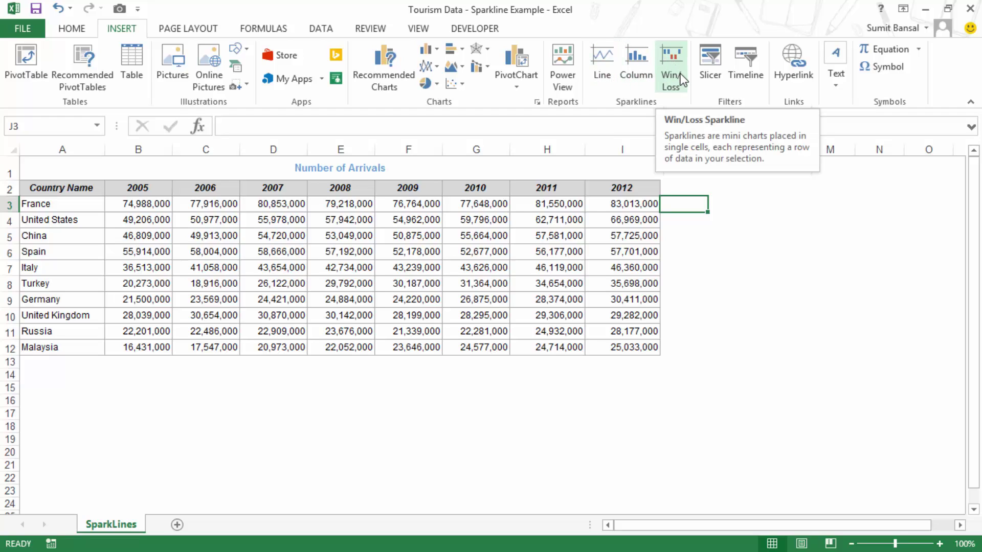
pyautogui.click(605, 70)
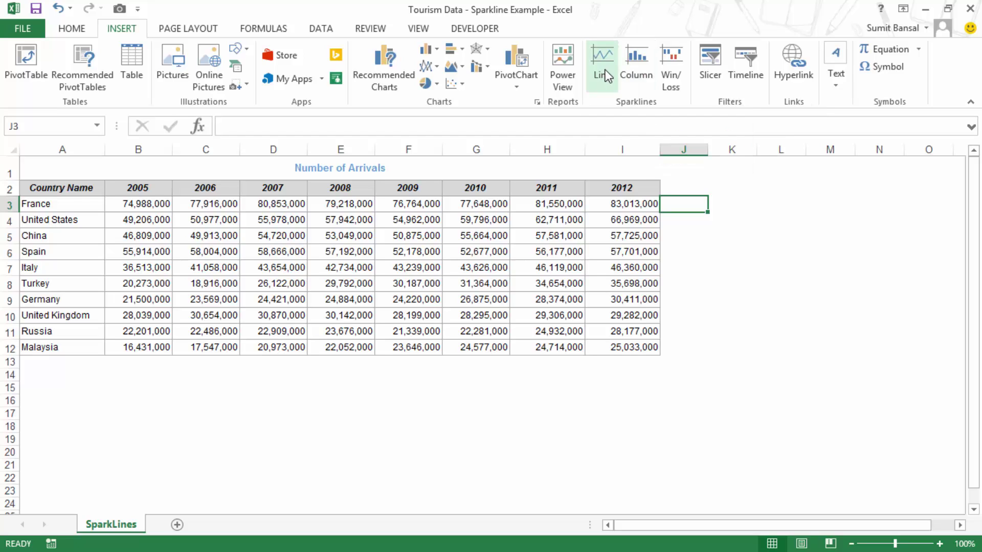
pyautogui.moveTo(758, 187); pyautogui.dragTo(408, 308)
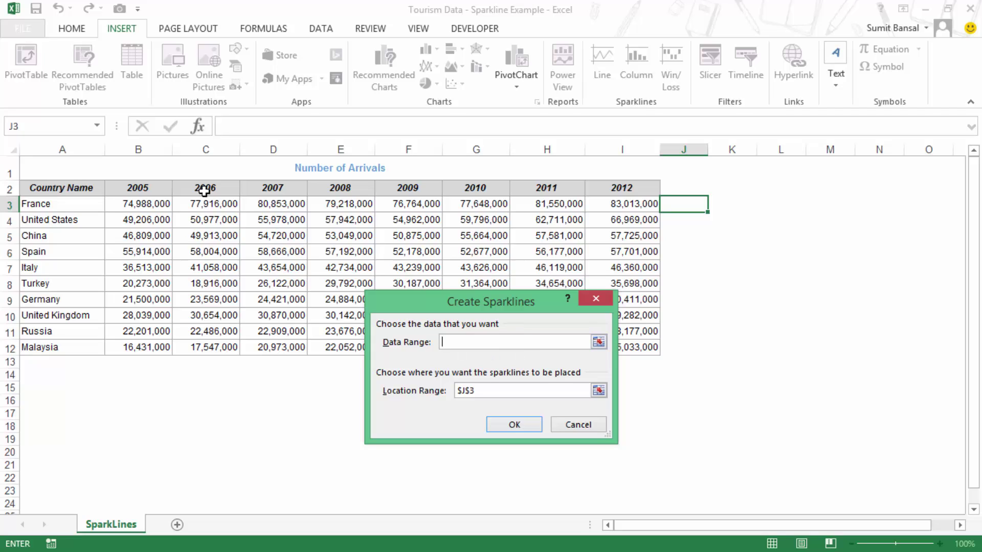
pyautogui.moveTo(136, 202); pyautogui.dragTo(655, 204)
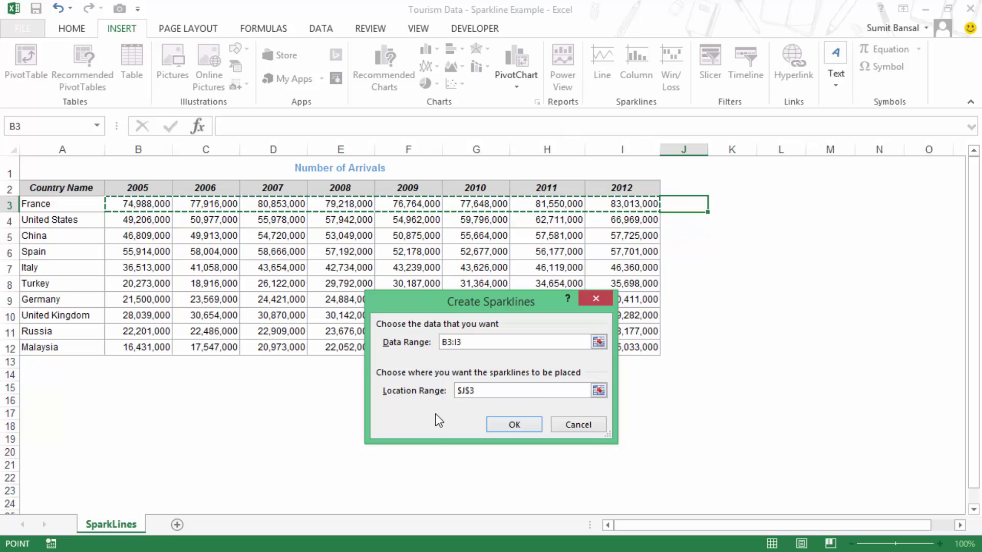
pyautogui.click(505, 423)
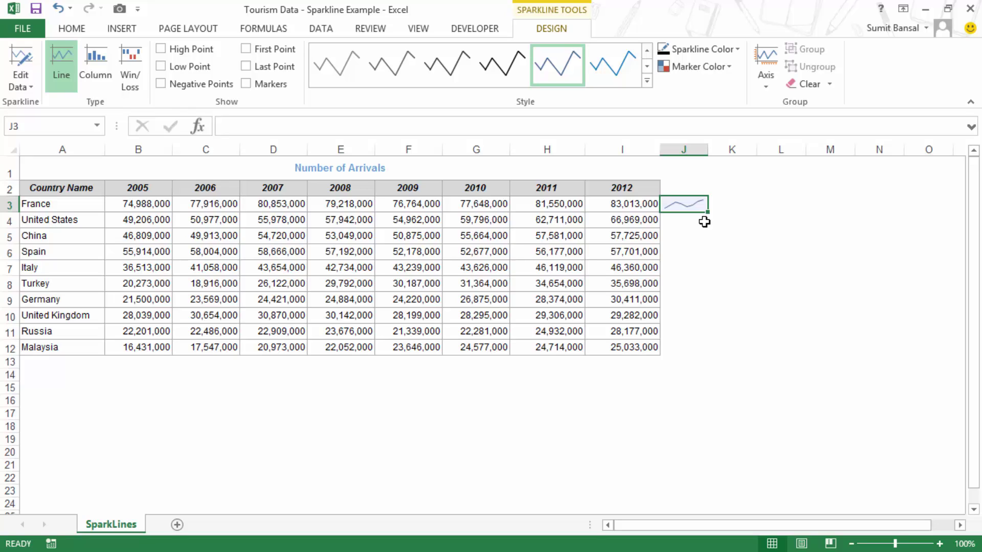
# - Fill the France sparkline down through J12 for all the other countries, and reselect J3
pyautogui.moveTo(708, 212); pyautogui.dragTo(699, 353)
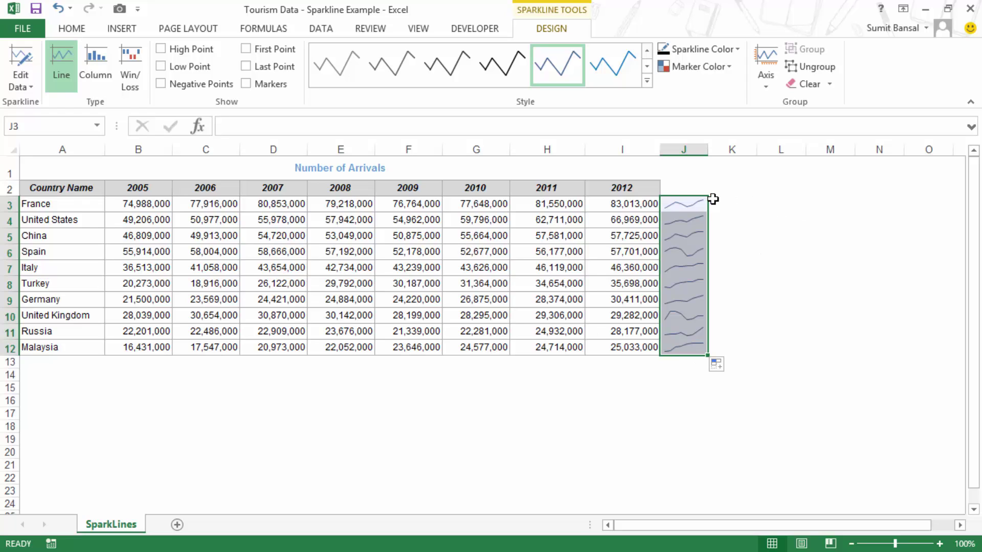
pyautogui.moveTo(708, 299); pyautogui.dragTo(764, 226)
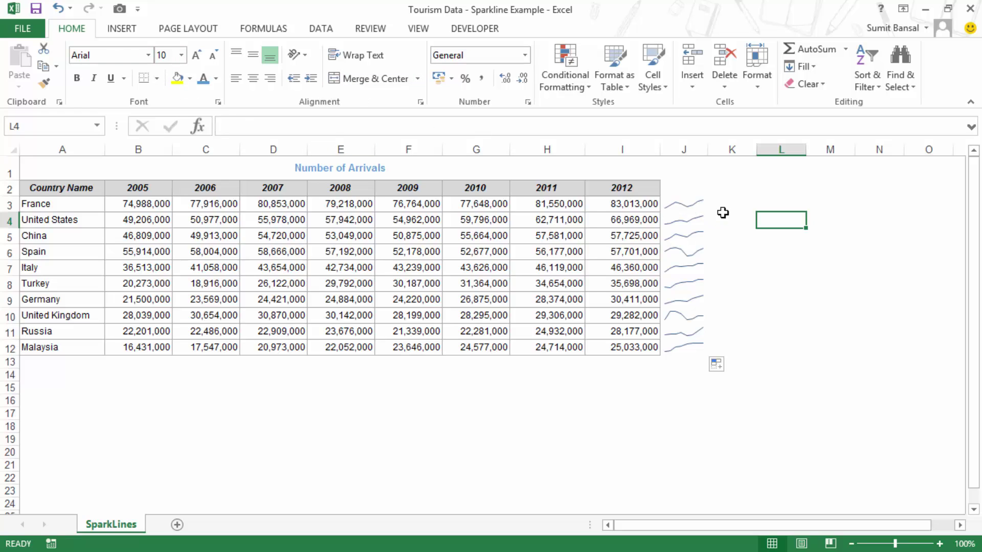
pyautogui.click(693, 205)
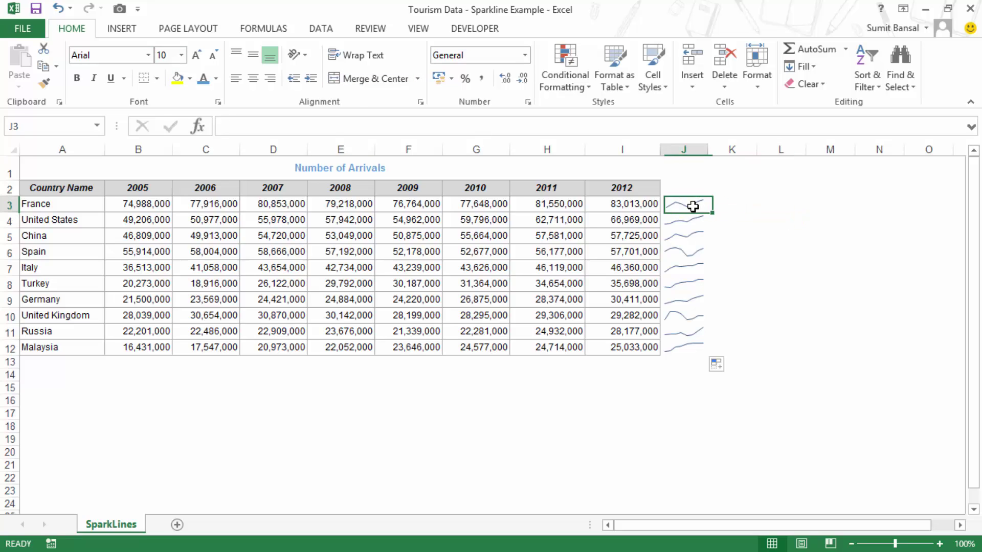
# - Review the data range and location range of the whole sparkline group, keeping both as they are
pyautogui.click(130, 32)
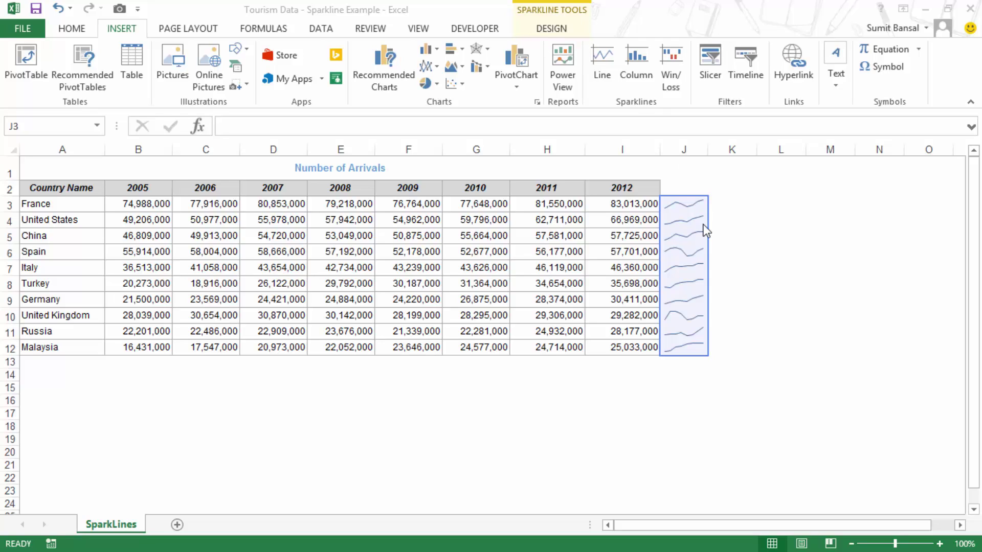
pyautogui.click(557, 30)
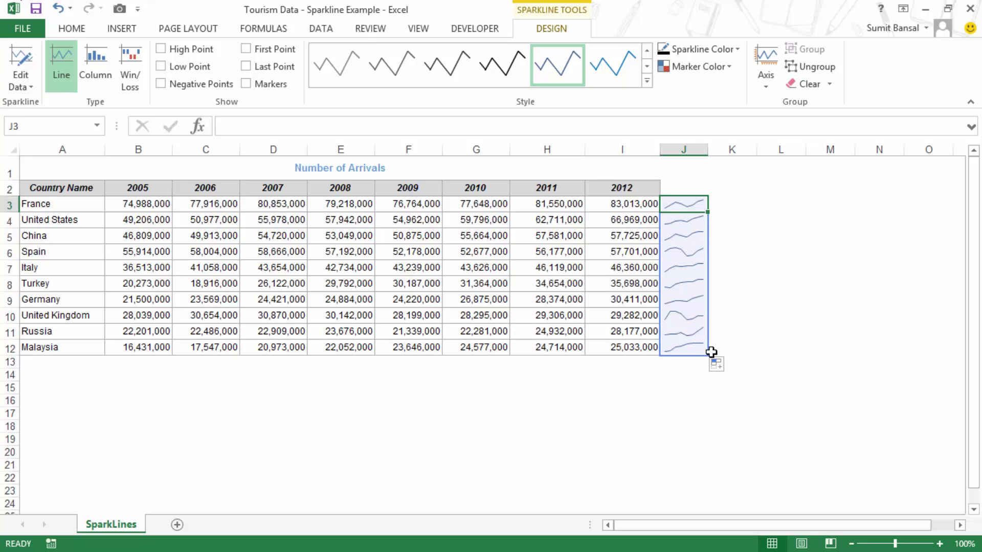
pyautogui.click(29, 85)
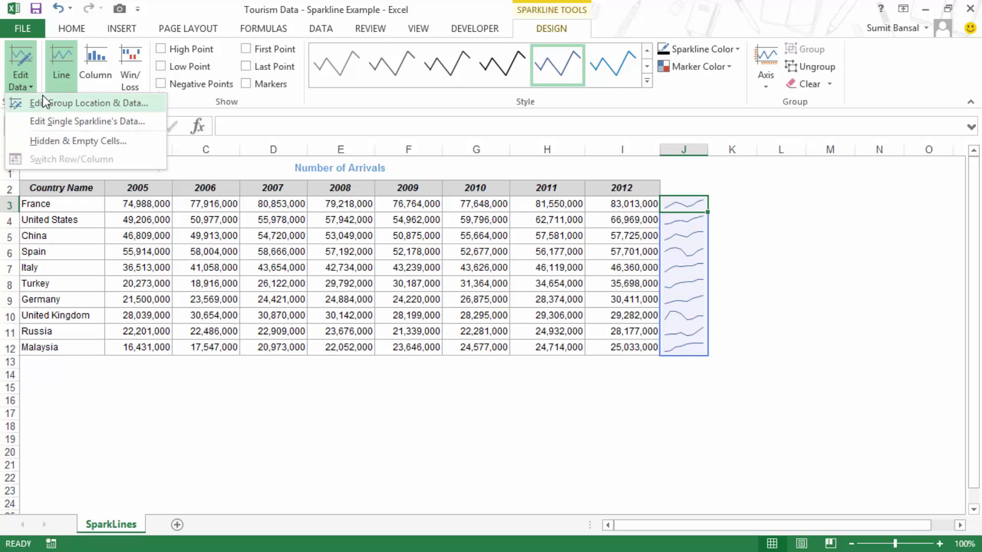
pyautogui.click(90, 106)
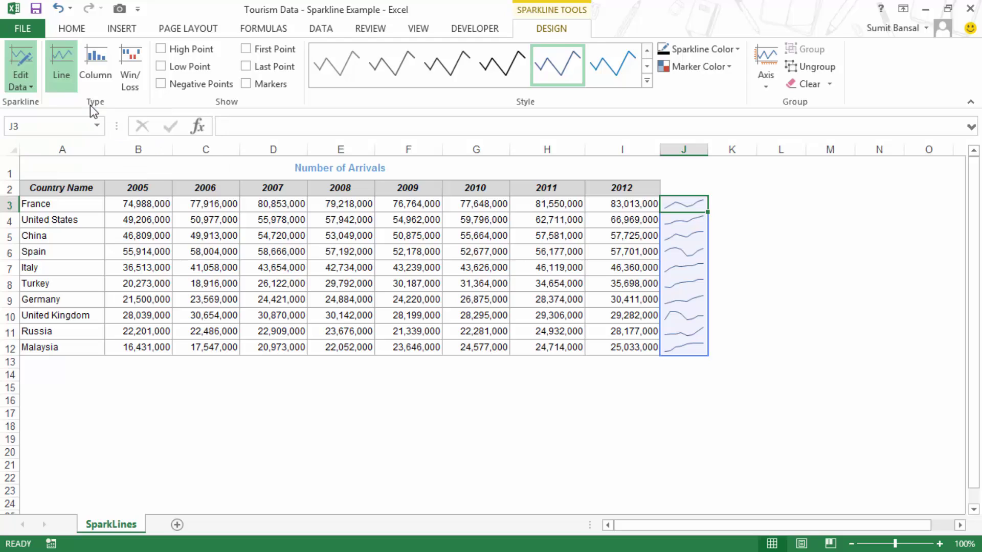
pyautogui.moveTo(453, 308); pyautogui.dragTo(521, 322)
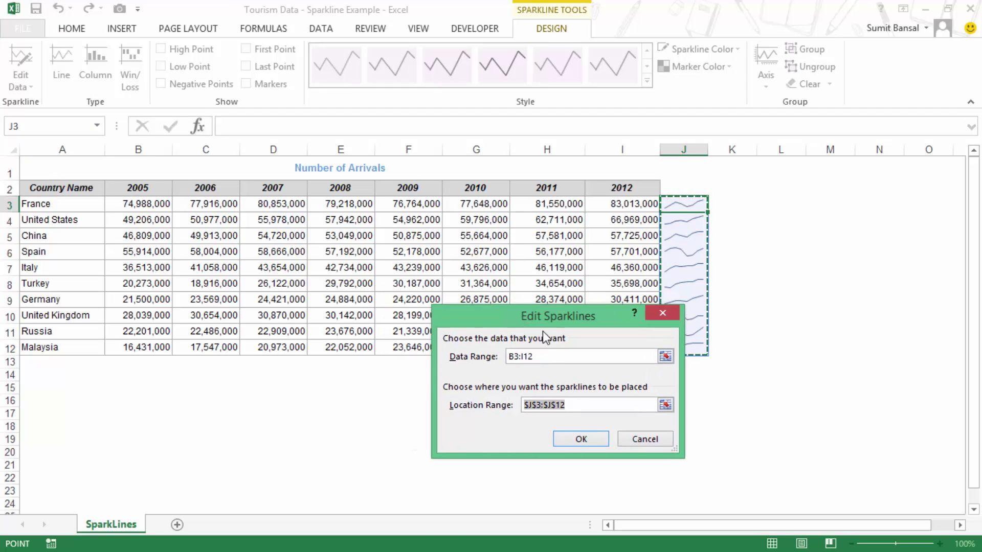
pyautogui.moveTo(543, 319); pyautogui.dragTo(423, 348)
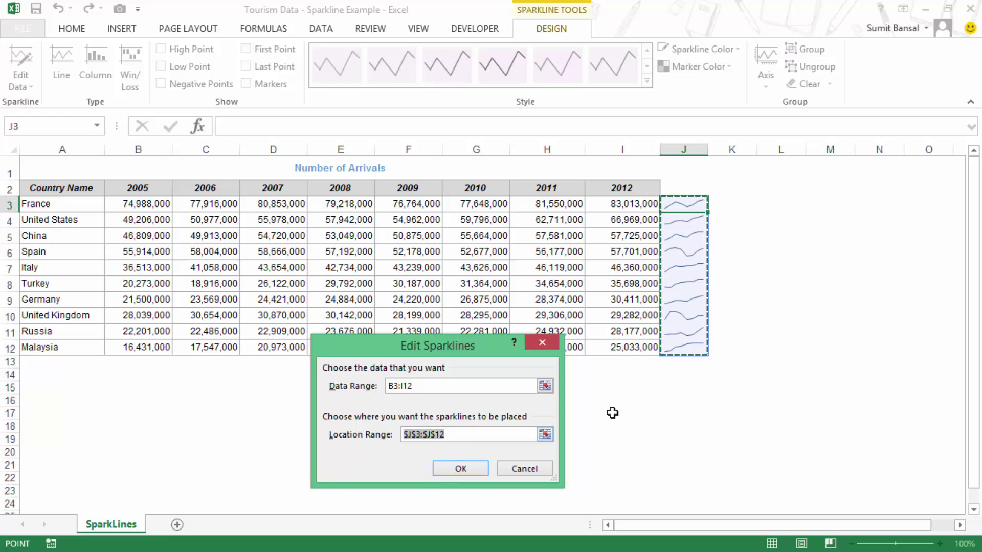
pyautogui.click(457, 469)
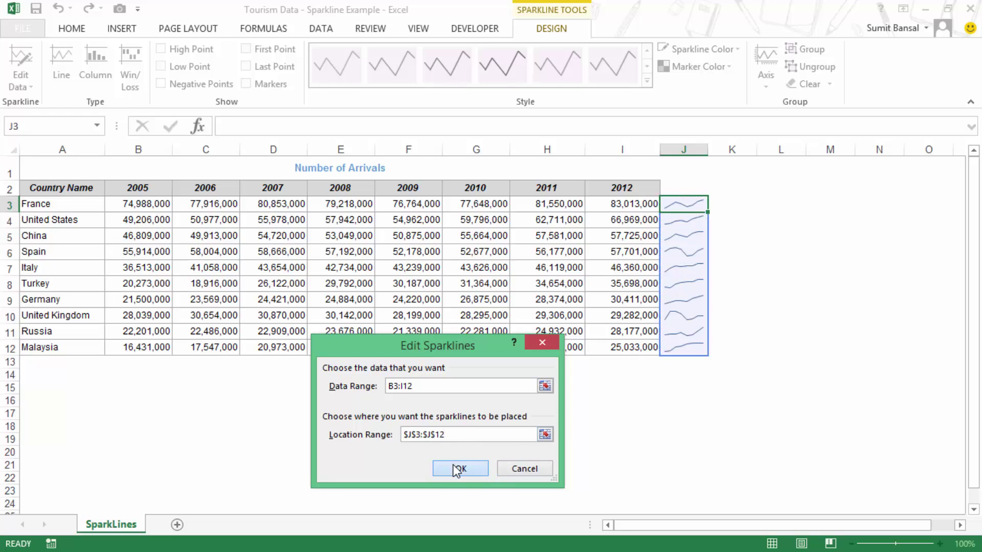
pyautogui.click(21, 86)
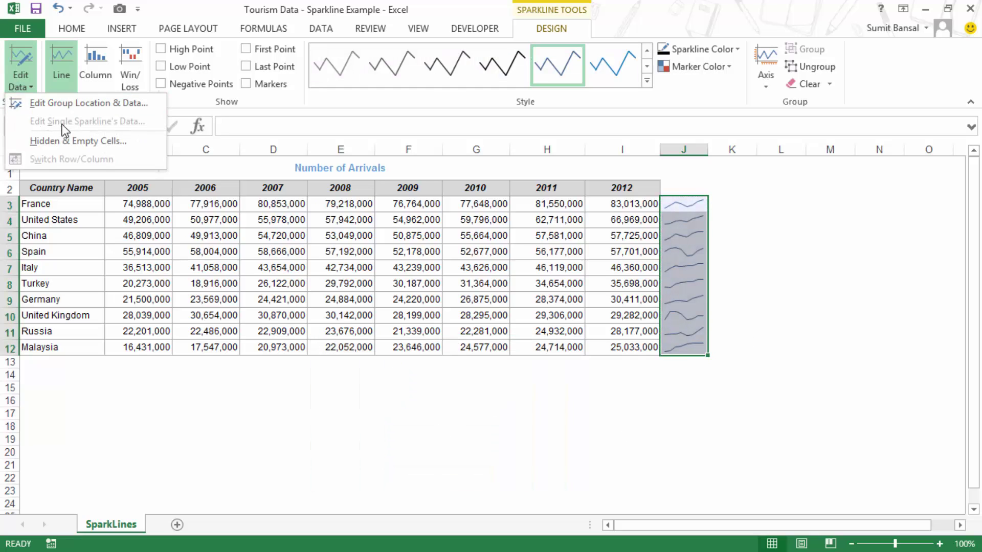
pyautogui.click(692, 201)
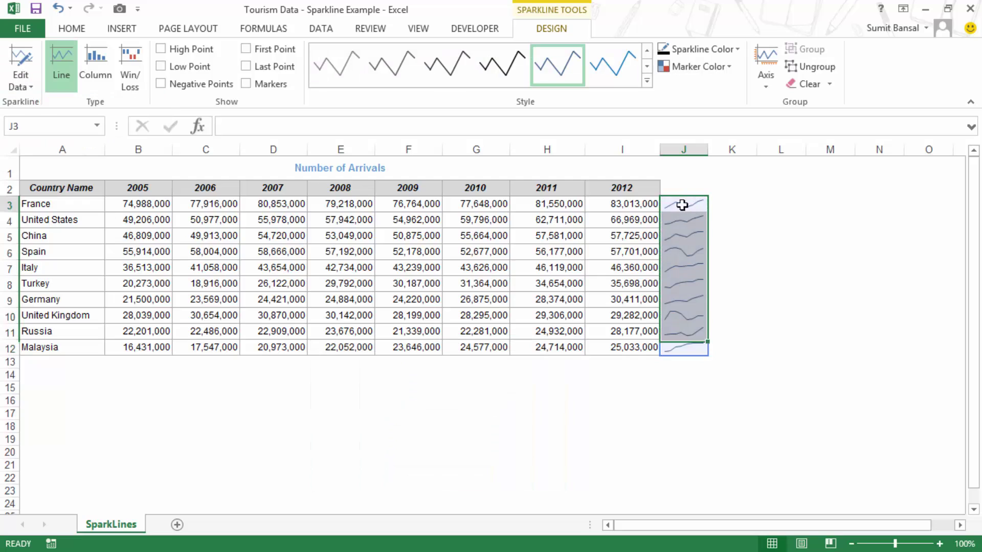
pyautogui.click(30, 89)
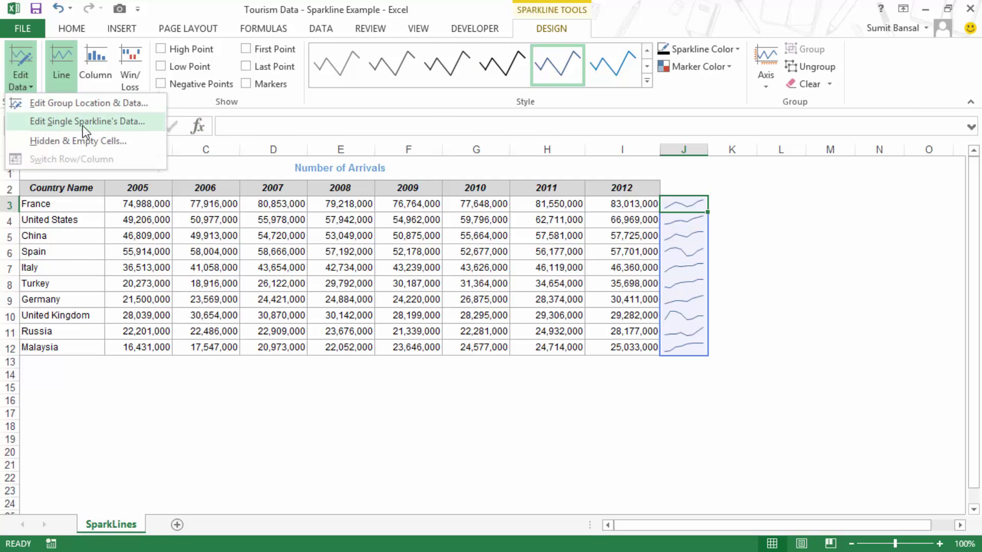
pyautogui.press('Escape')
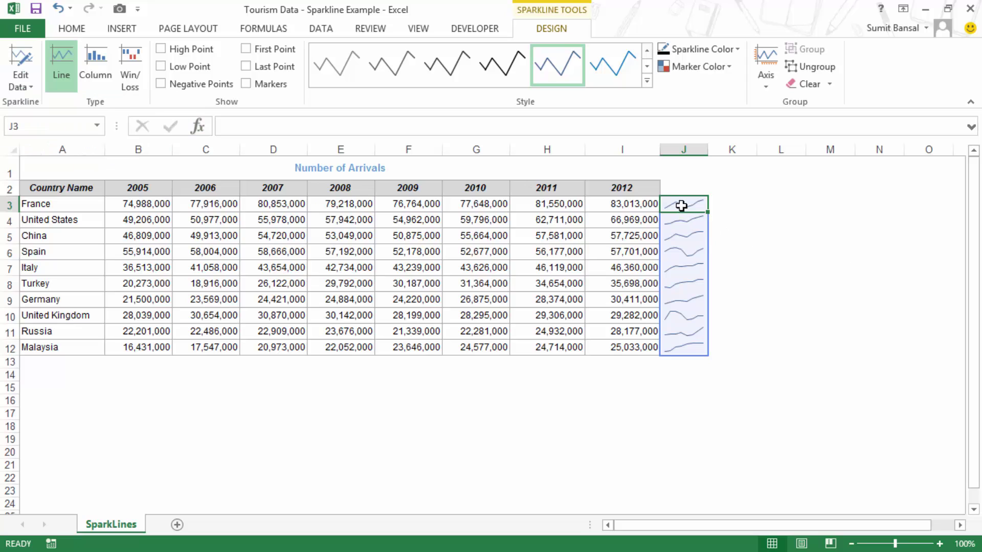
pyautogui.click(798, 240)
pyautogui.click(734, 224)
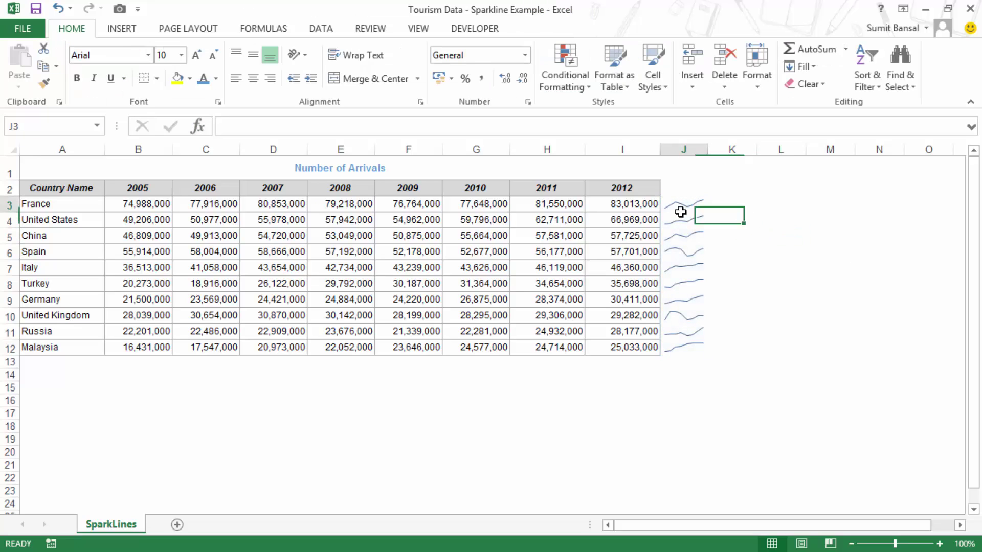
pyautogui.click(668, 202)
pyautogui.click(27, 87)
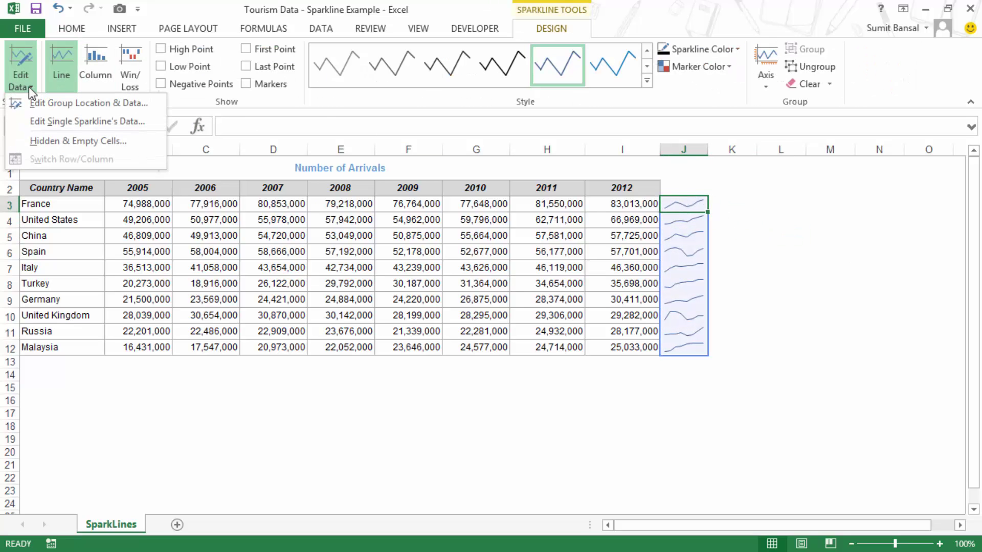
pyautogui.click(28, 88)
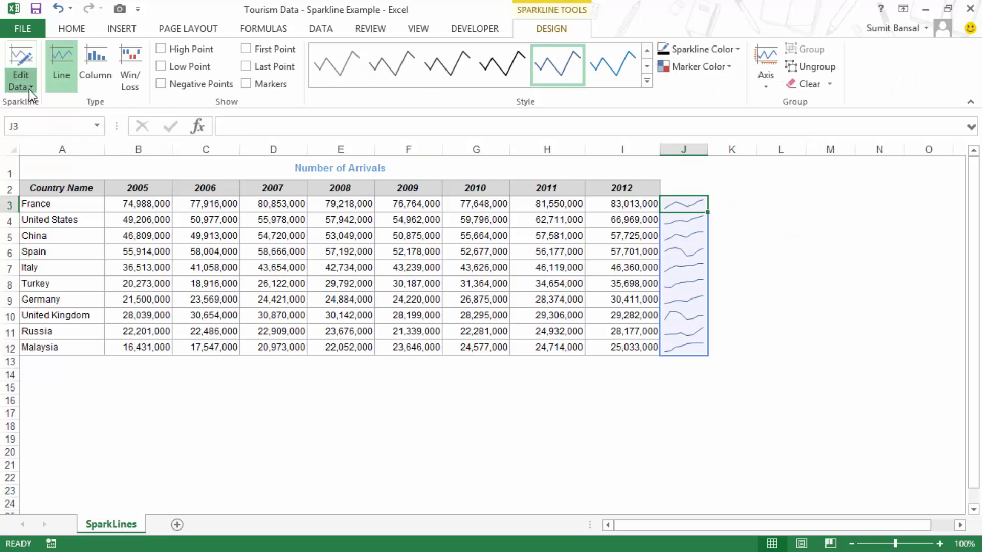
# - Try the Column type on the sparkline group and revert it to Line
pyautogui.click(90, 66)
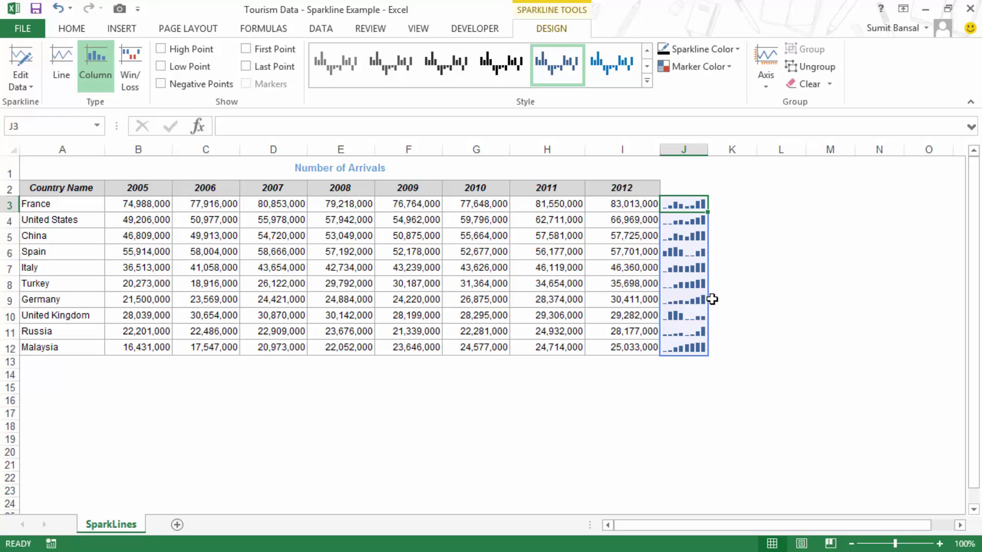
pyautogui.hotkey('alt', 'j')
pyautogui.press('s')
pyautogui.press('l')
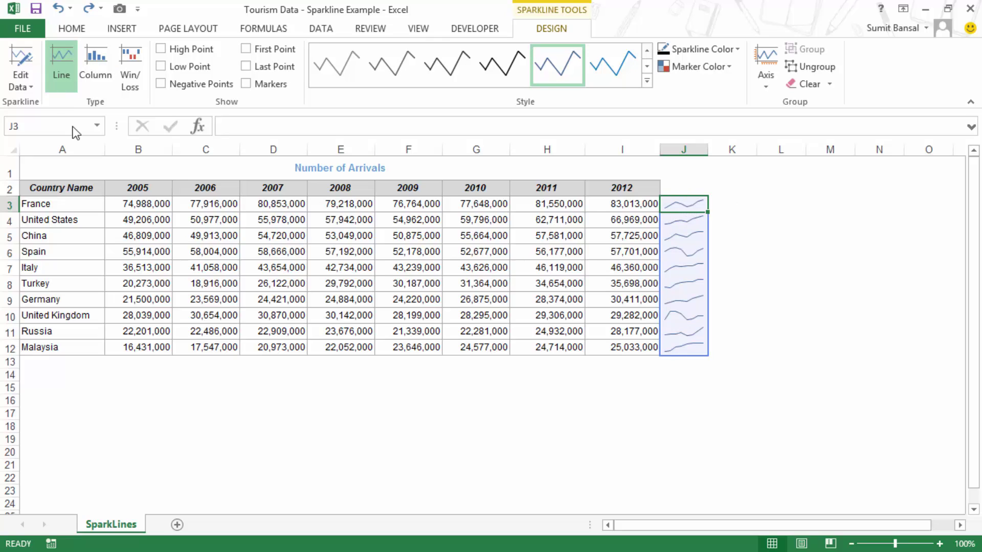
# - View the source data range of the single France sparkline in J3 and close it without changes
pyautogui.click(23, 87)
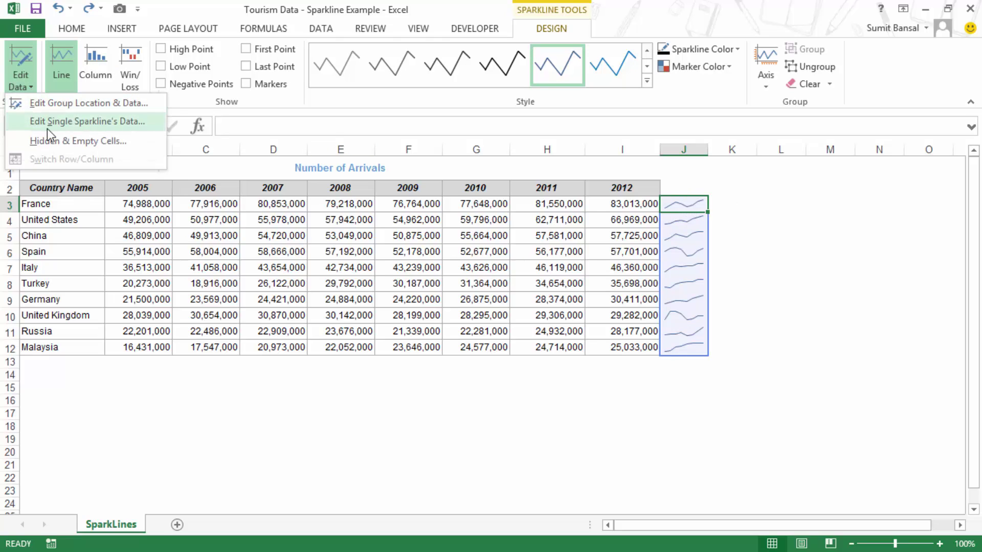
pyautogui.click(85, 123)
pyautogui.moveTo(466, 376); pyautogui.dragTo(555, 374)
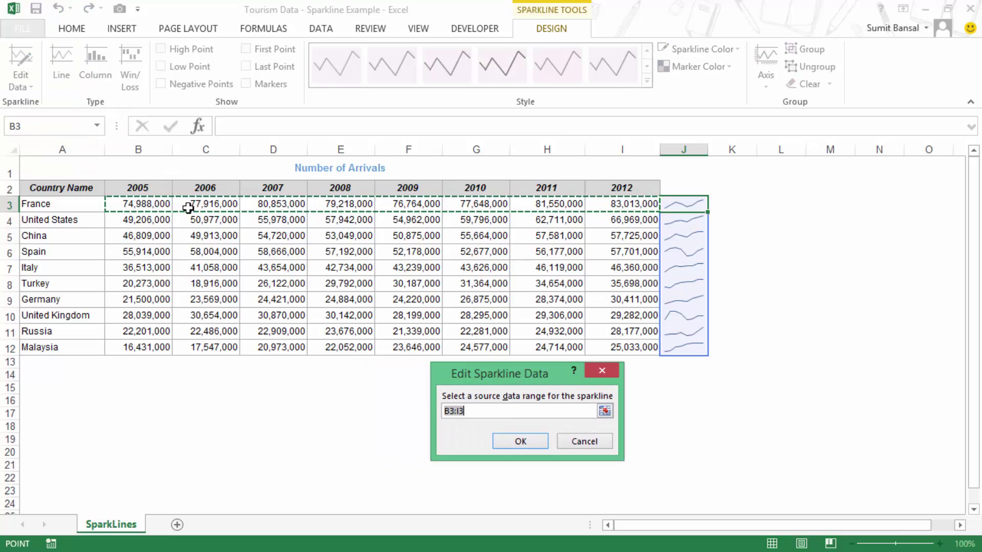
pyautogui.click(609, 371)
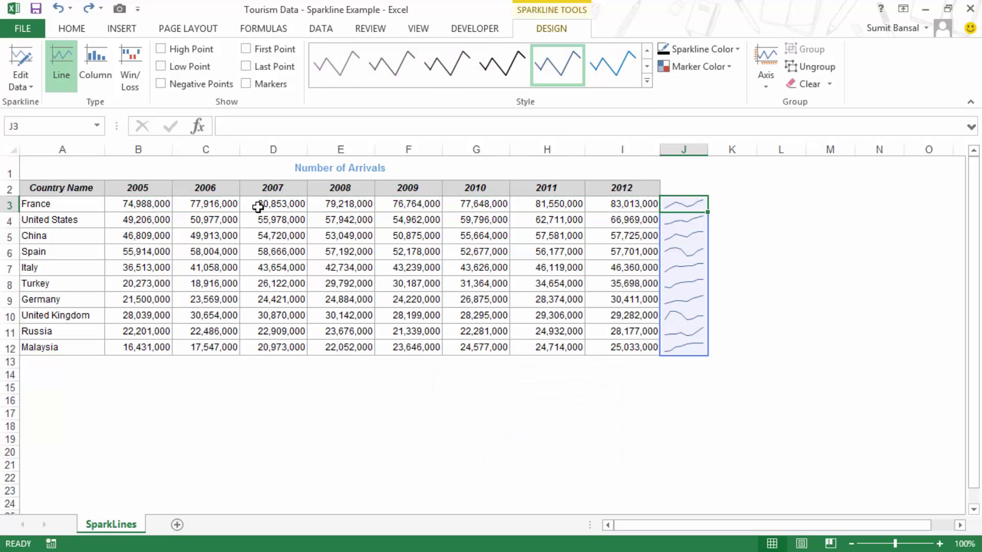
# - Clear France's 2007 arrivals value in cell D3
pyautogui.click(23, 88)
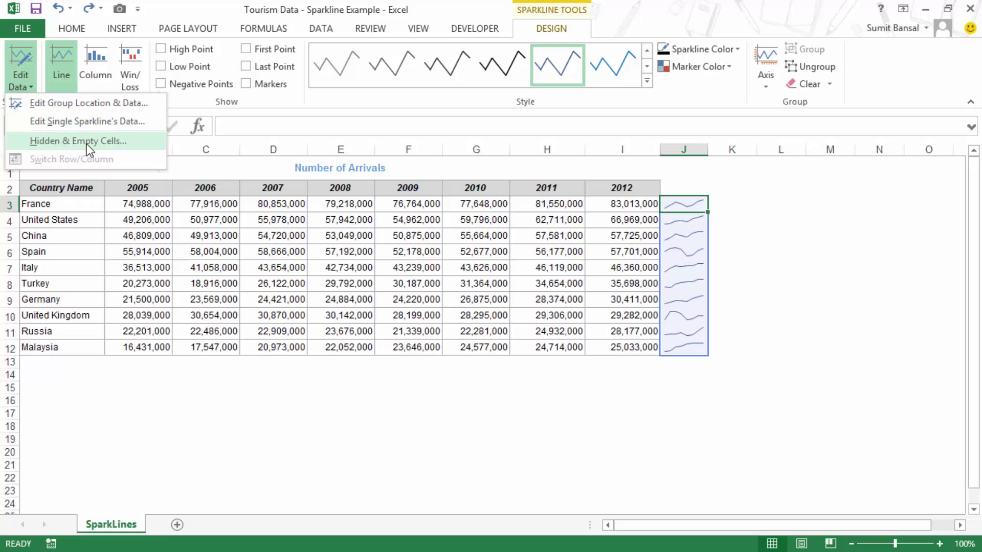
pyautogui.click(278, 207)
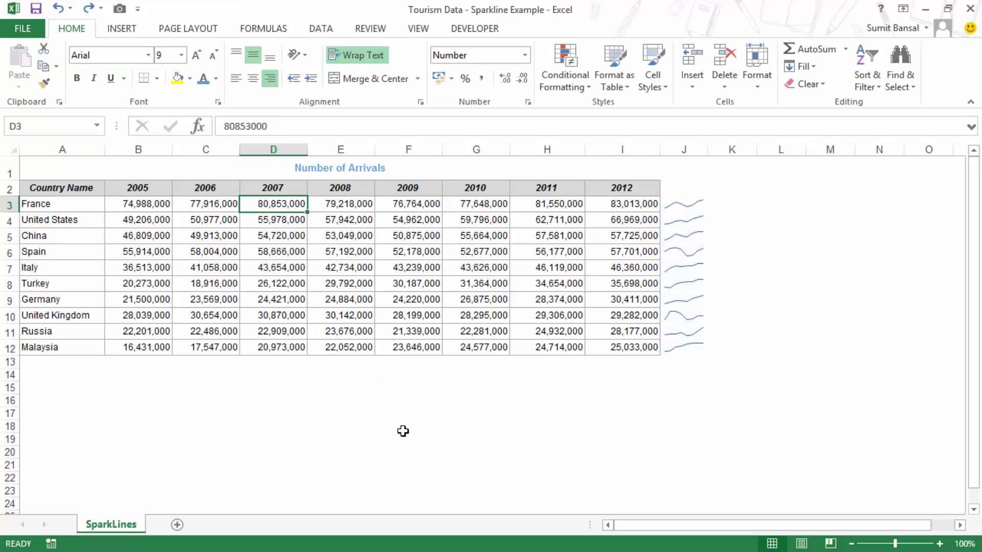
pyautogui.press('Delete')
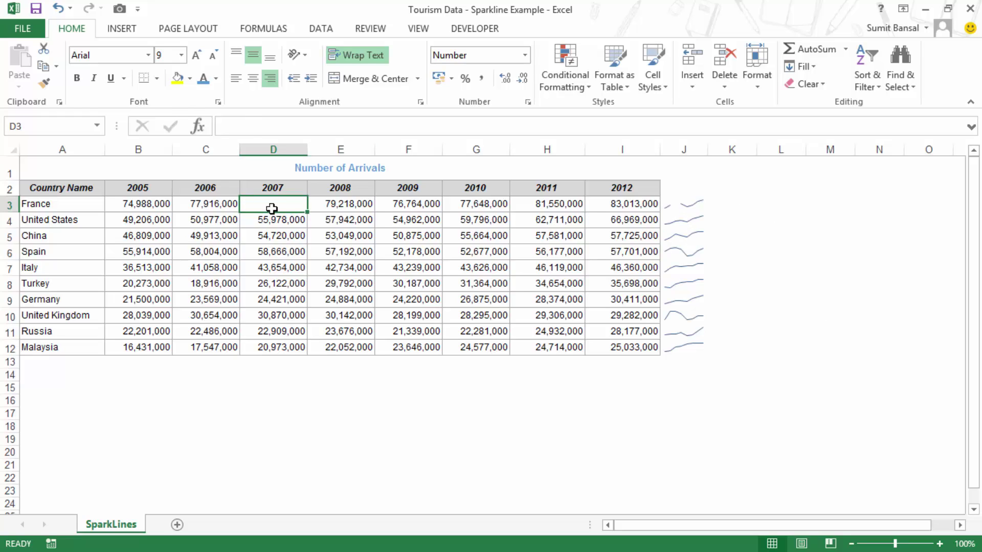
# - Set the sparkline group's hidden and empty cell settings to show empty cells as Zero
pyautogui.click(671, 207)
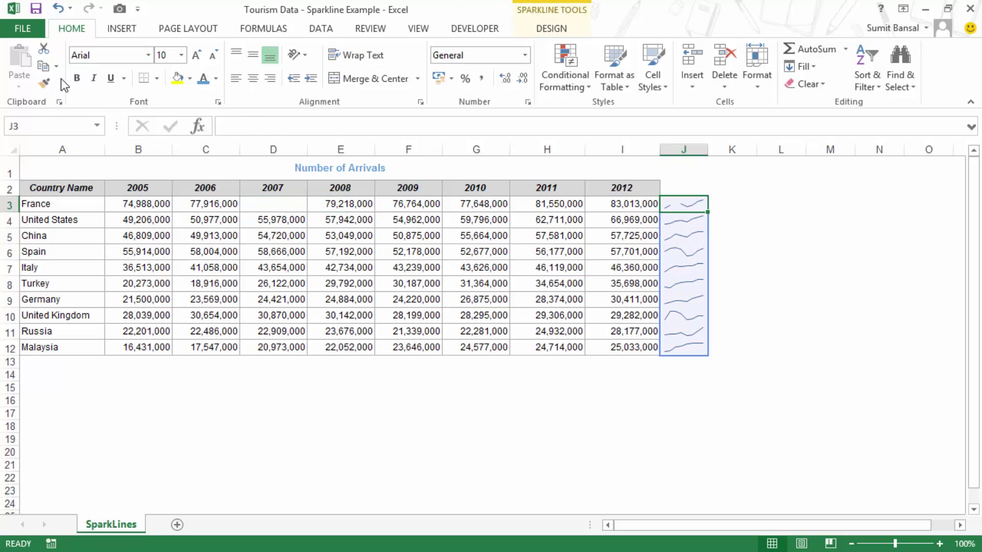
pyautogui.click(556, 30)
pyautogui.click(21, 82)
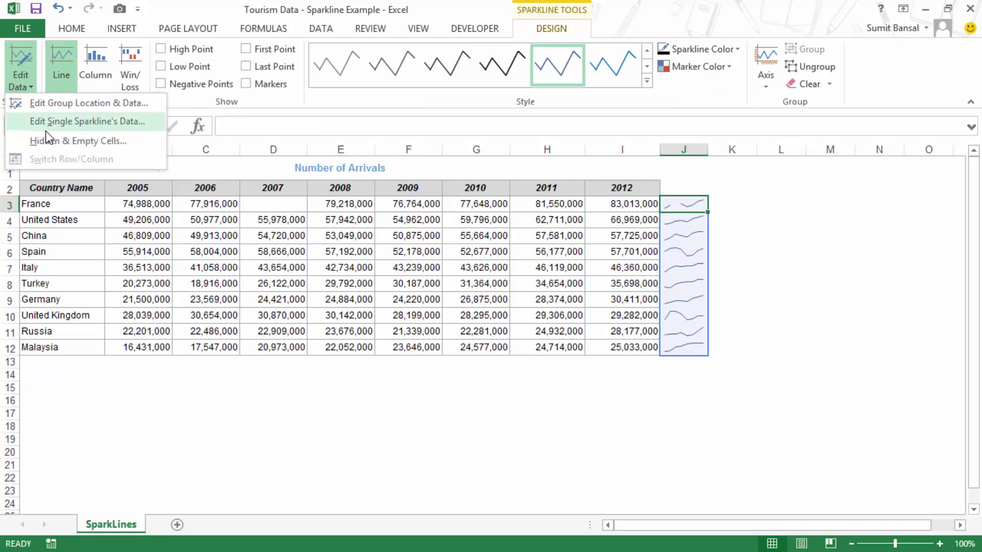
pyautogui.click(81, 142)
pyautogui.moveTo(507, 367); pyautogui.dragTo(272, 385)
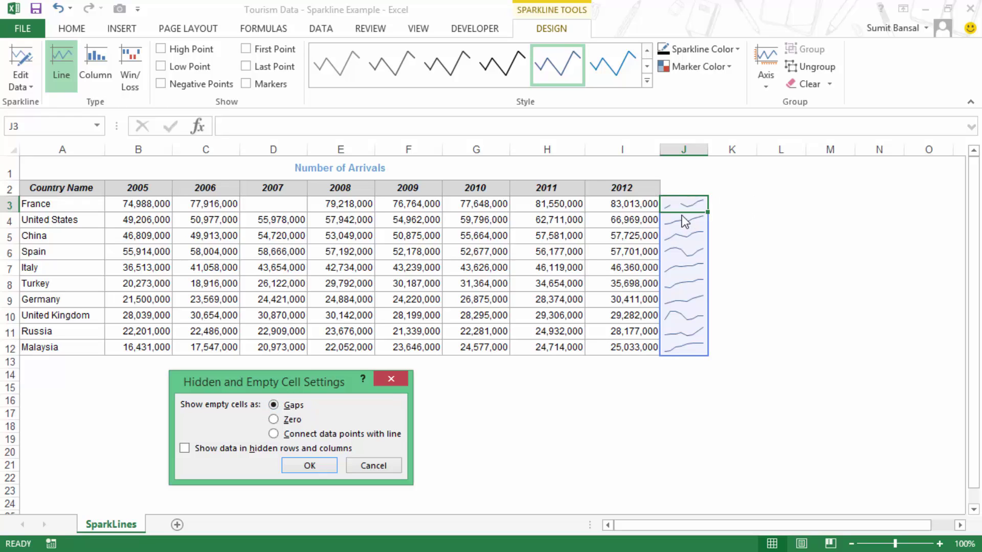
pyautogui.click(289, 420)
pyautogui.click(286, 465)
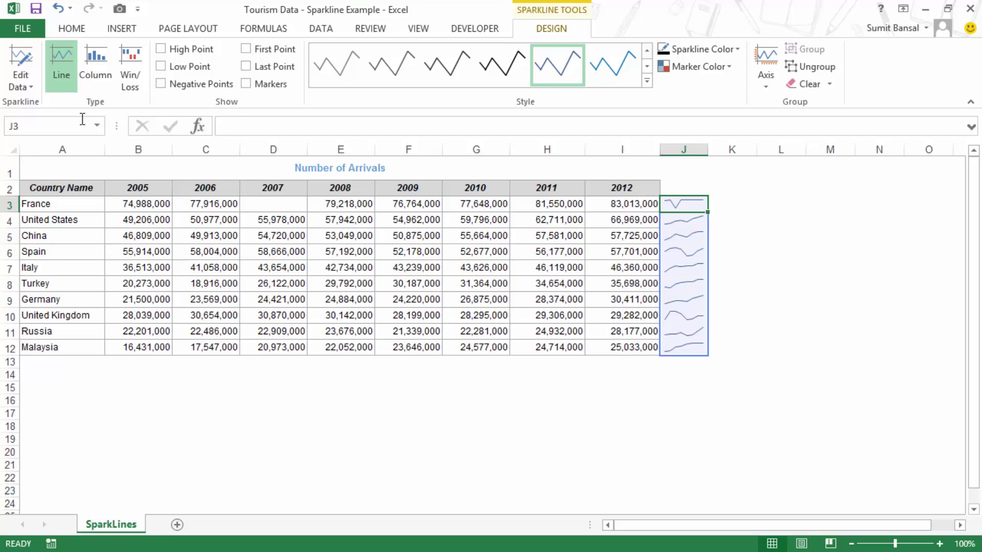
# - Set the sparkline group's hidden and empty cell settings to connect data points with line, and check the values around France's empty 2007 cell
pyautogui.click(24, 88)
pyautogui.click(41, 140)
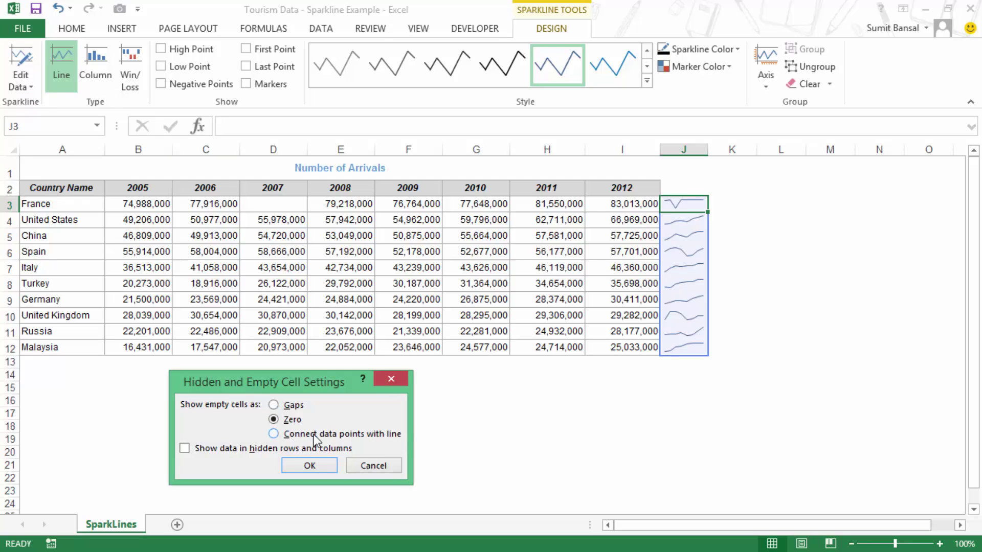
pyautogui.click(348, 435)
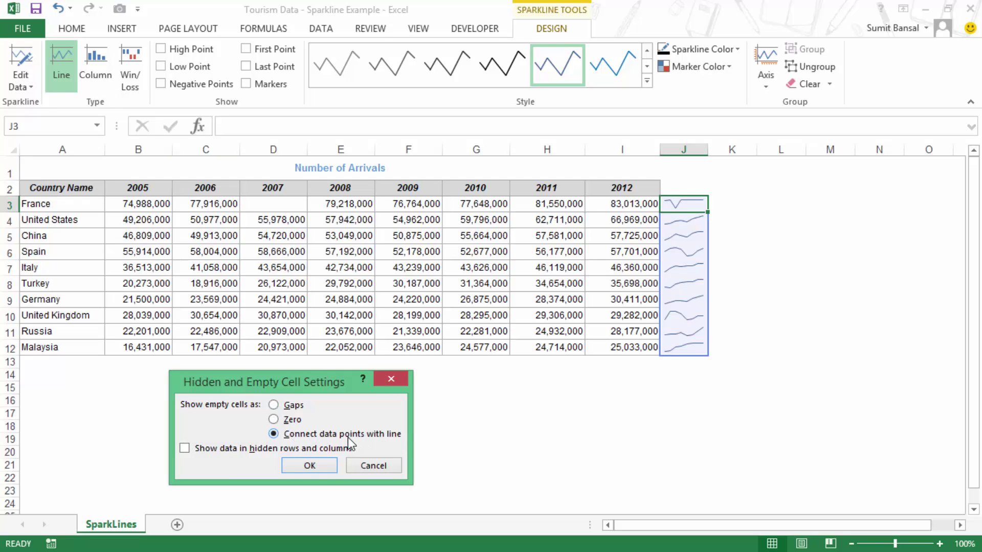
pyautogui.click(321, 466)
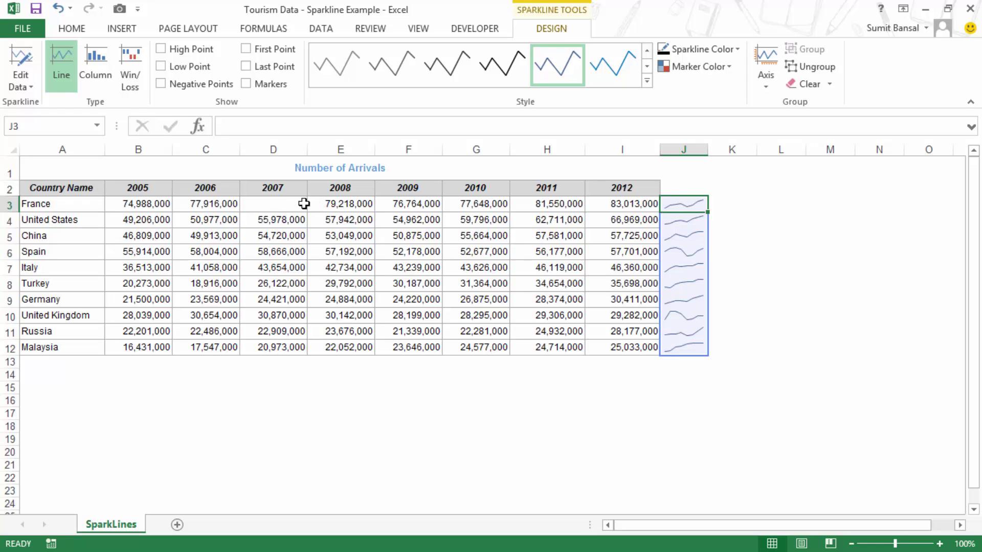
pyautogui.click(222, 205)
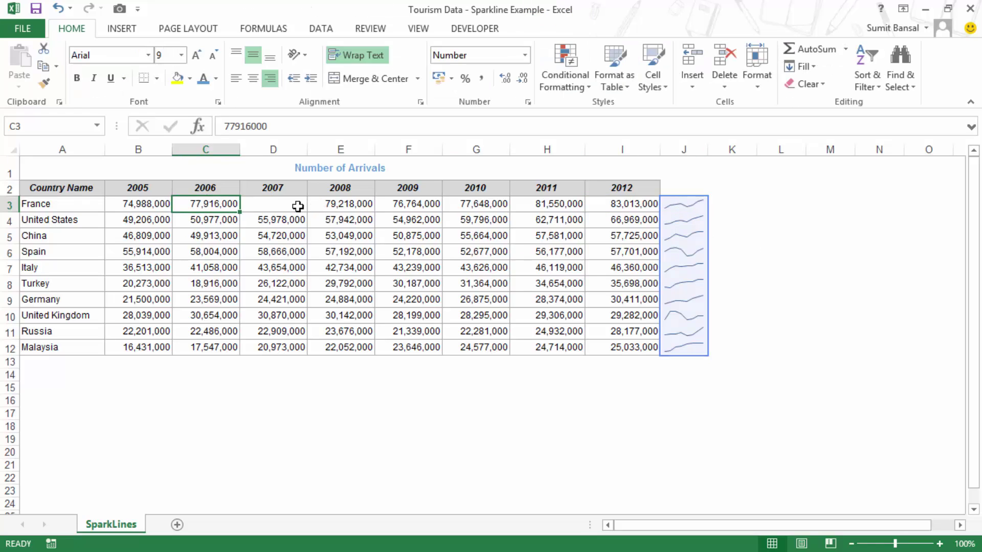
pyautogui.click(337, 207)
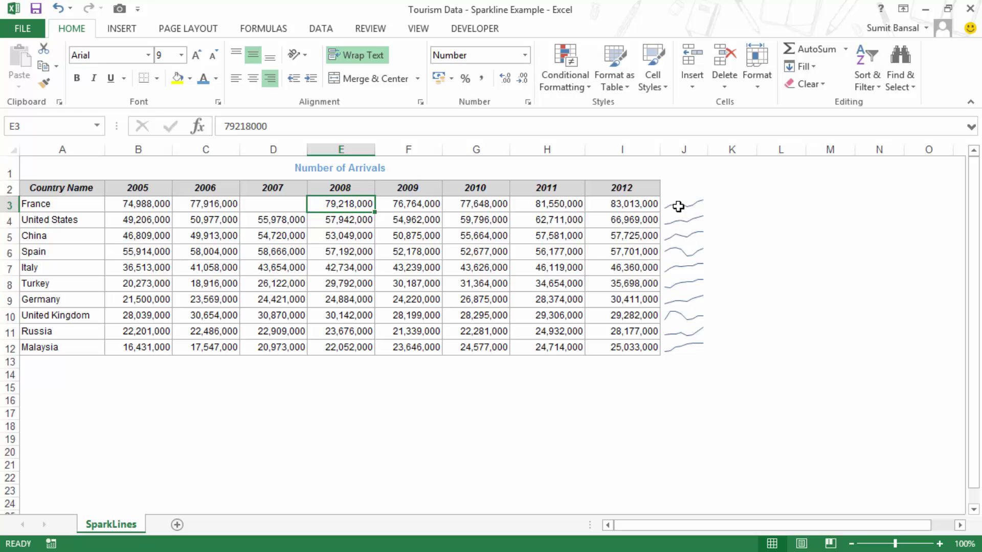
# - View the sparkline group's hidden and empty cell settings and close them without changes
pyautogui.click(680, 207)
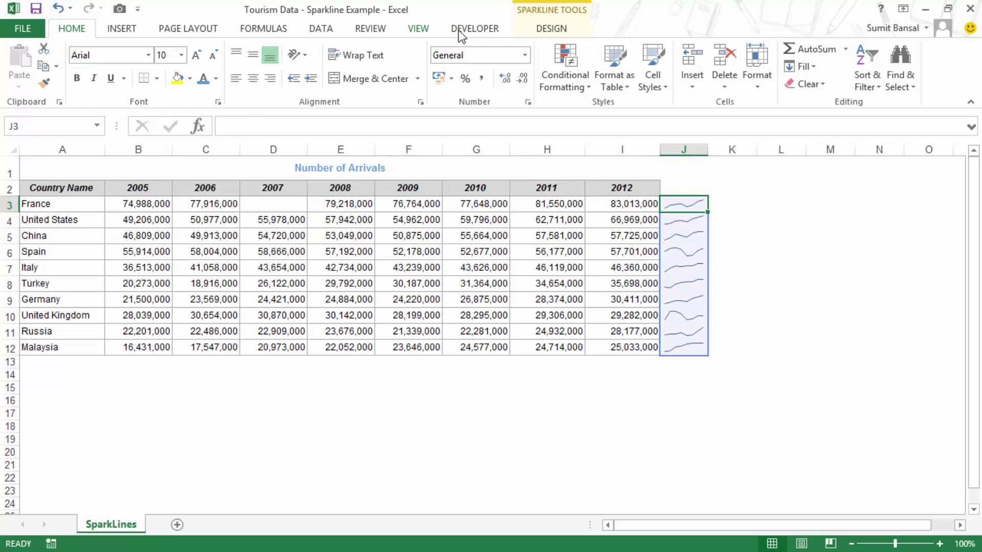
pyautogui.click(551, 29)
pyautogui.click(18, 85)
pyautogui.click(56, 141)
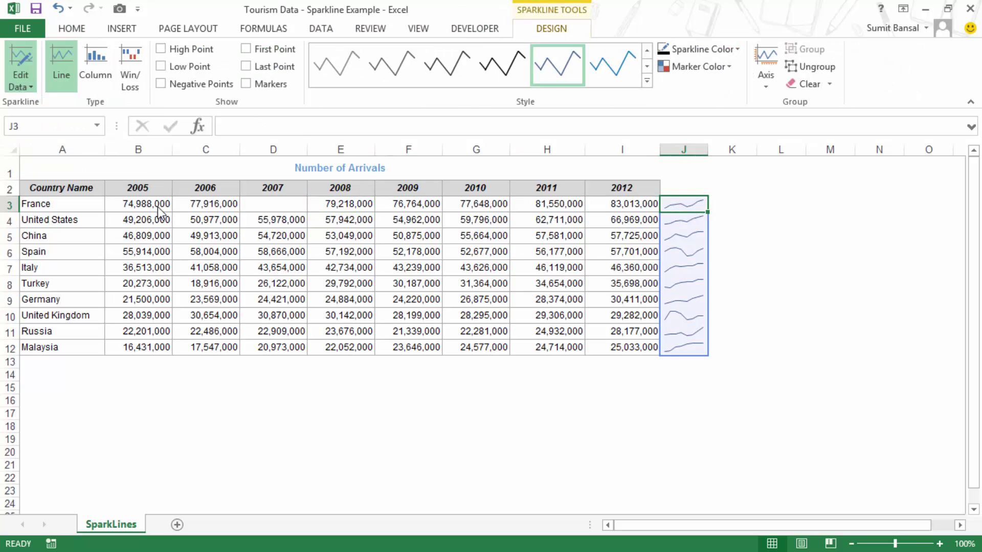
pyautogui.moveTo(326, 387); pyautogui.dragTo(300, 393)
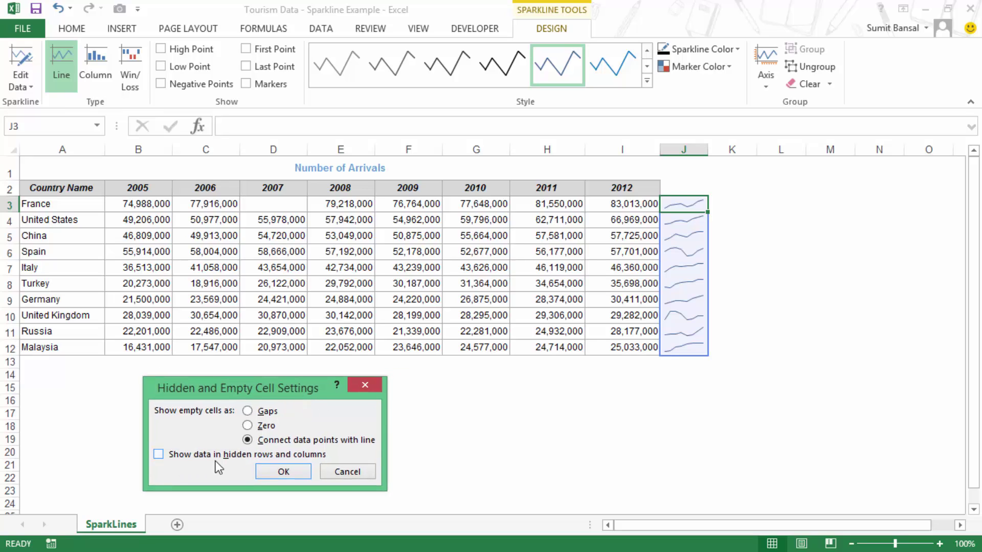
pyautogui.click(329, 475)
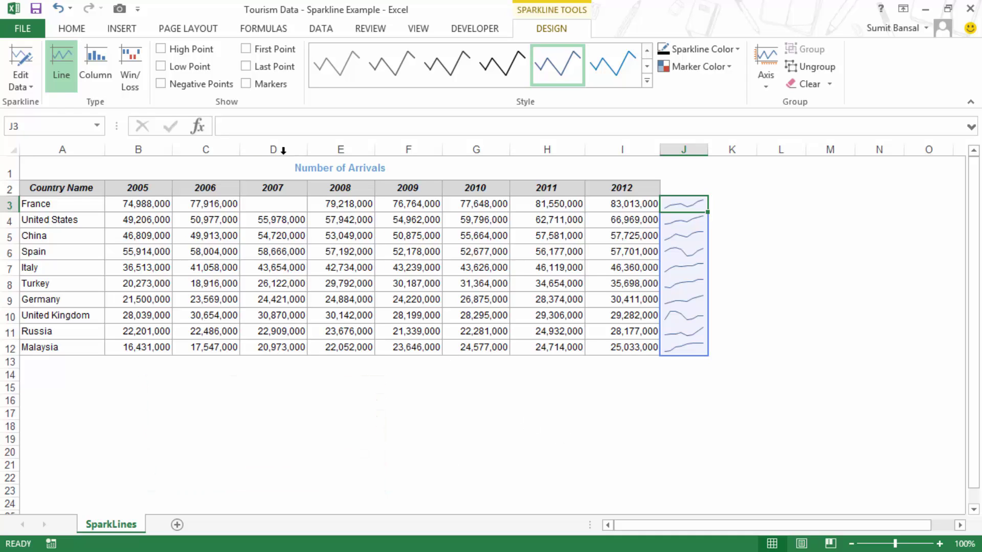
# - Hide columns D to F and select France's remaining visible arrivals values
pyautogui.moveTo(283, 150); pyautogui.dragTo(390, 147)
pyautogui.rightClick(393, 150)
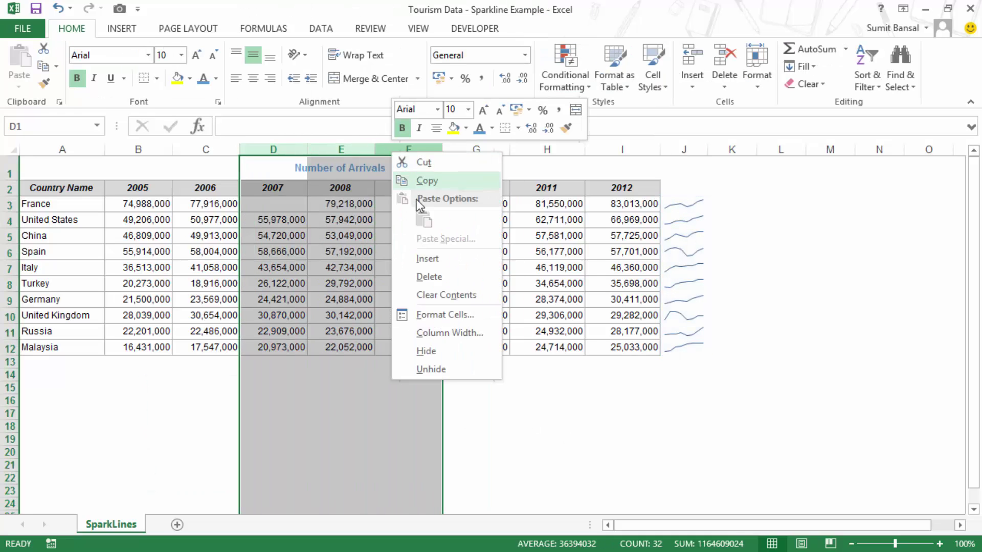
pyautogui.click(432, 353)
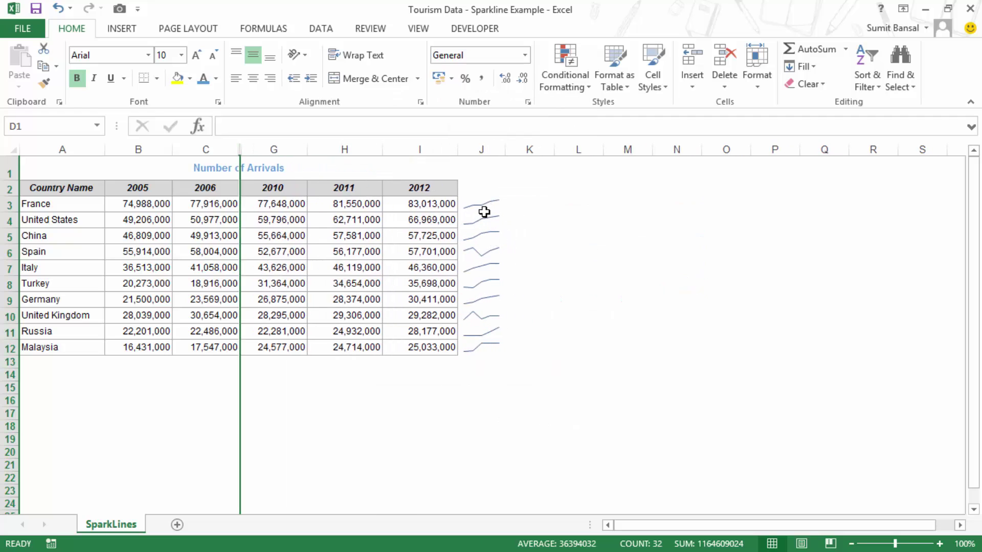
pyautogui.moveTo(154, 204); pyautogui.dragTo(417, 205)
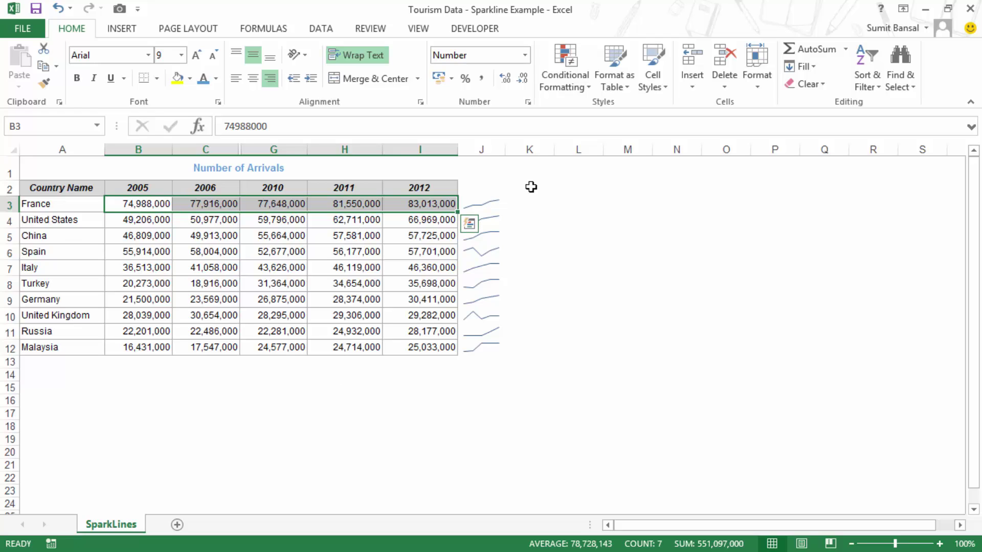
# - Set the sparkline group to show data in hidden rows and columns
pyautogui.click(481, 204)
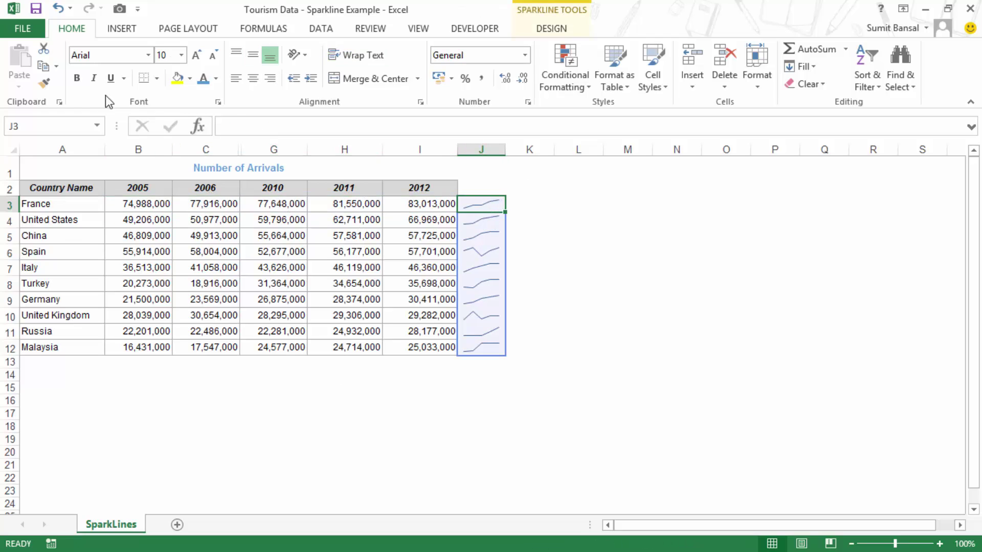
pyautogui.click(522, 28)
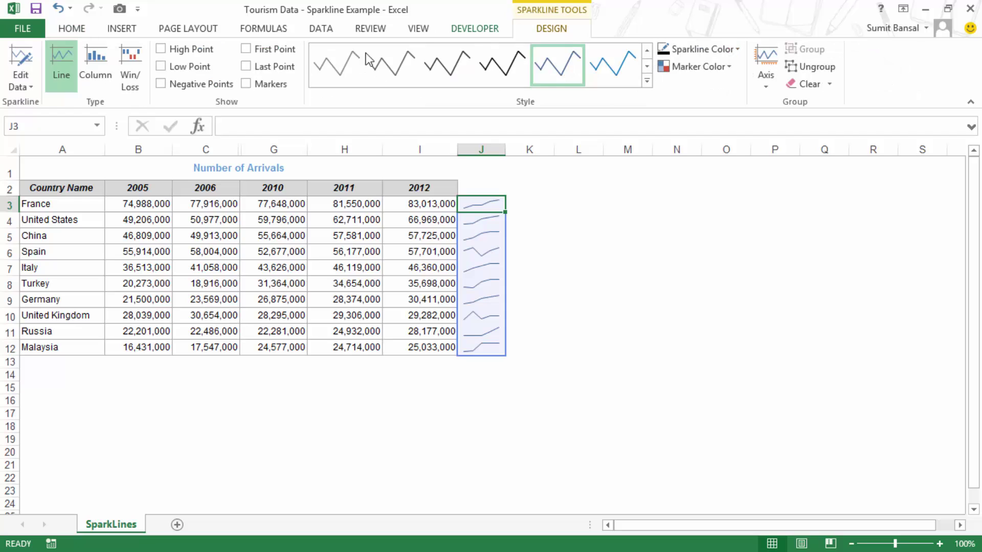
pyautogui.click(28, 93)
pyautogui.click(56, 143)
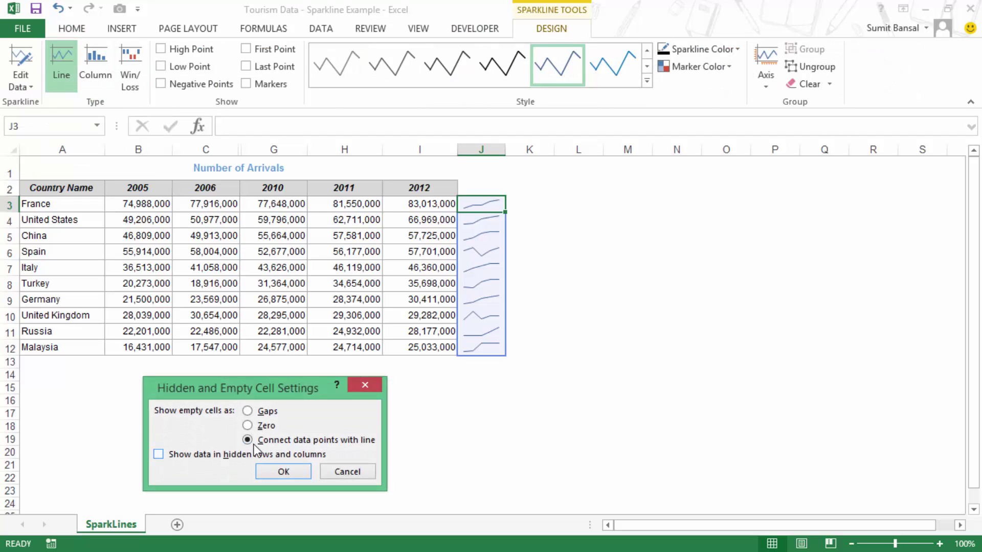
pyautogui.click(271, 474)
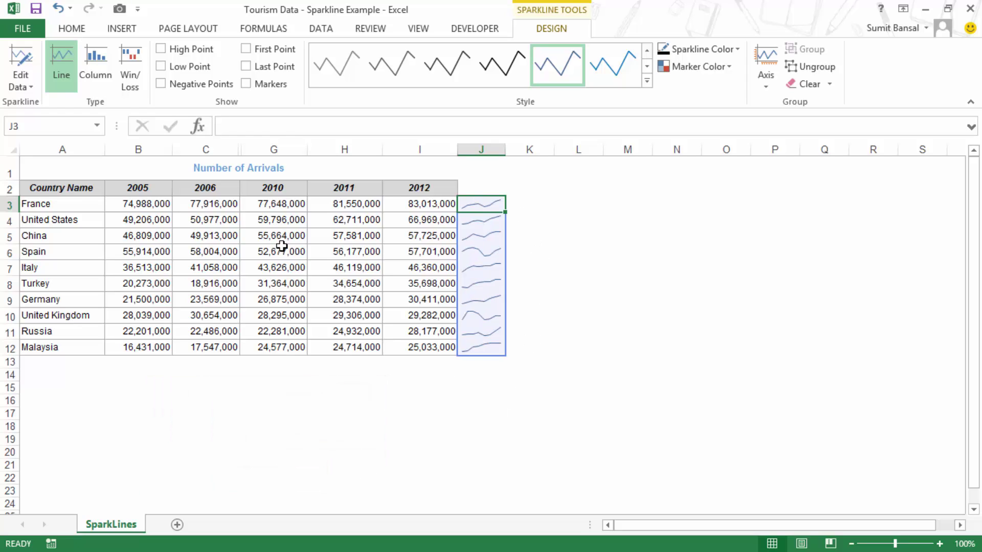
# - Unhide the hidden columns between C and G
pyautogui.moveTo(194, 148); pyautogui.dragTo(274, 149)
pyautogui.rightClick(274, 149)
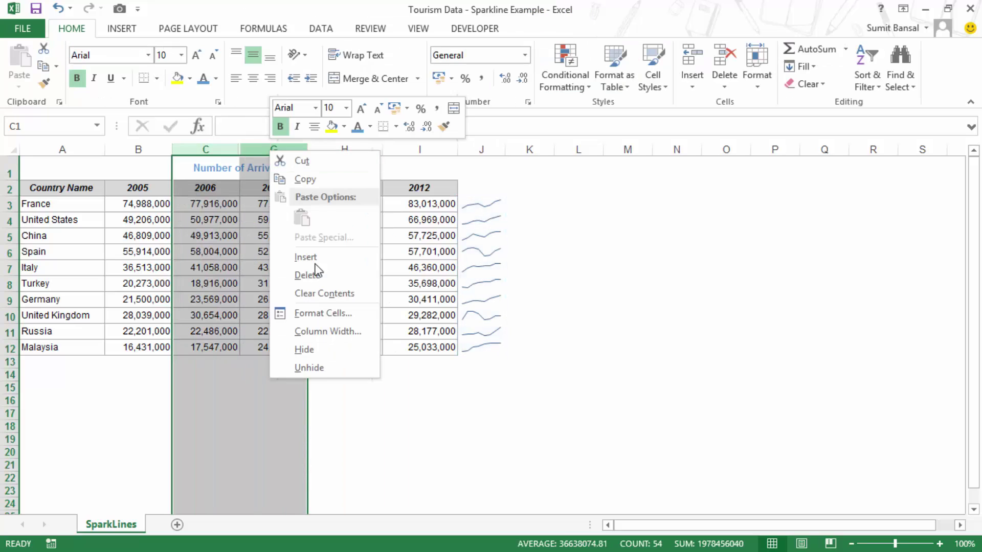
pyautogui.click(326, 366)
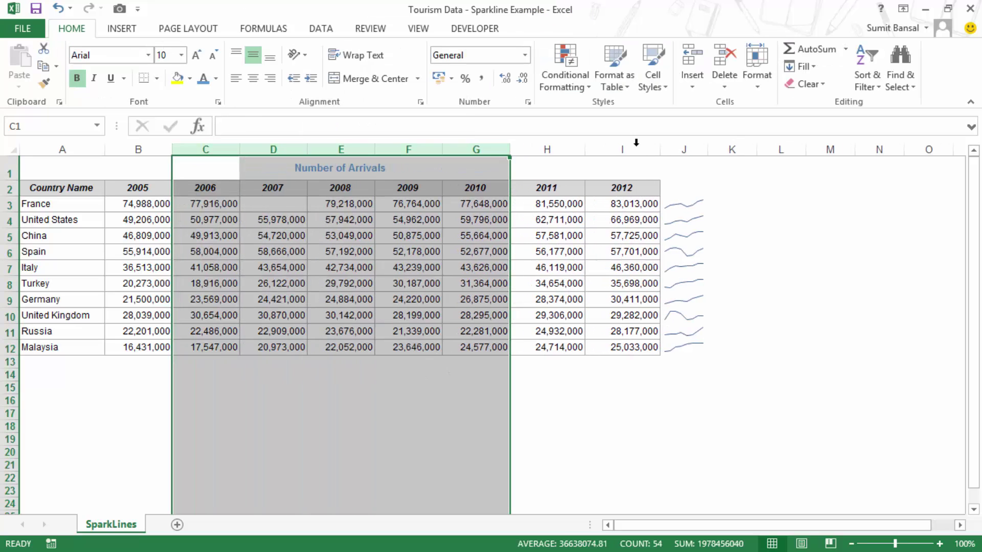
# - Convert the sparkline group to the Column type and from there to Win/Loss
pyautogui.click(679, 203)
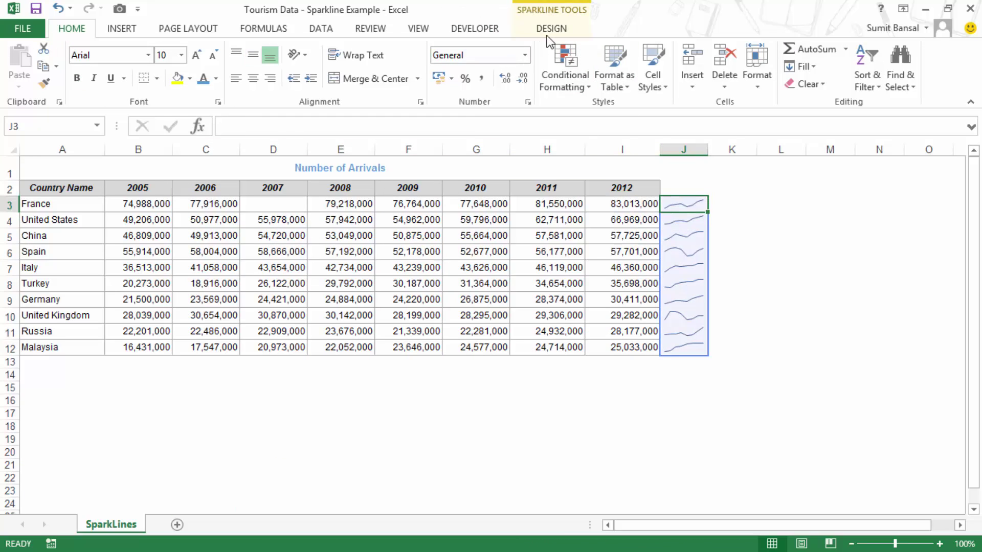
pyautogui.click(547, 32)
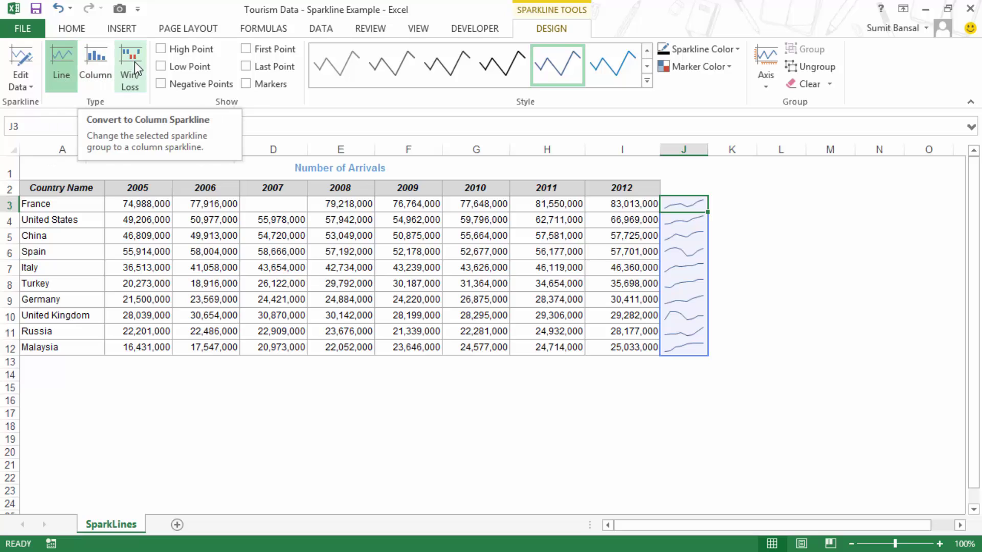
pyautogui.click(96, 70)
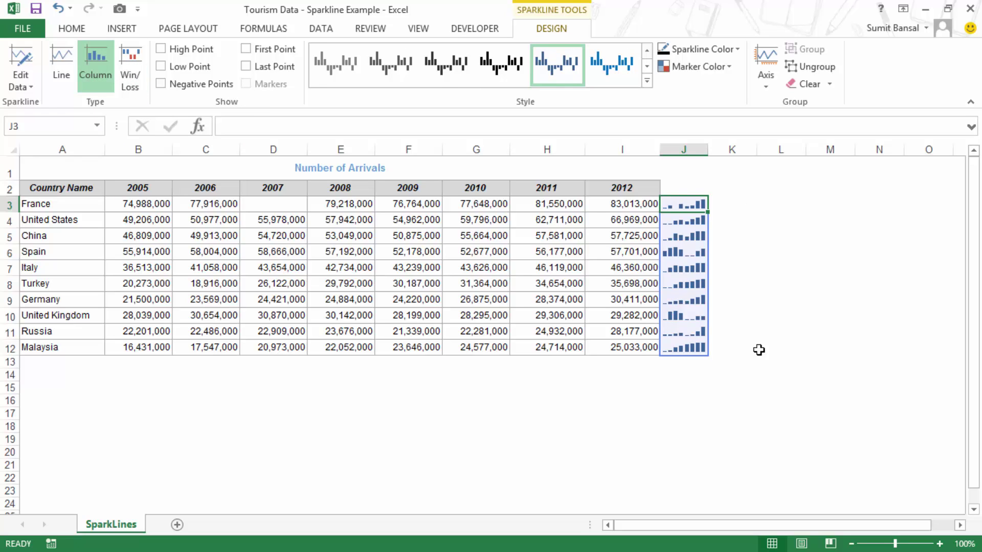
pyautogui.click(131, 82)
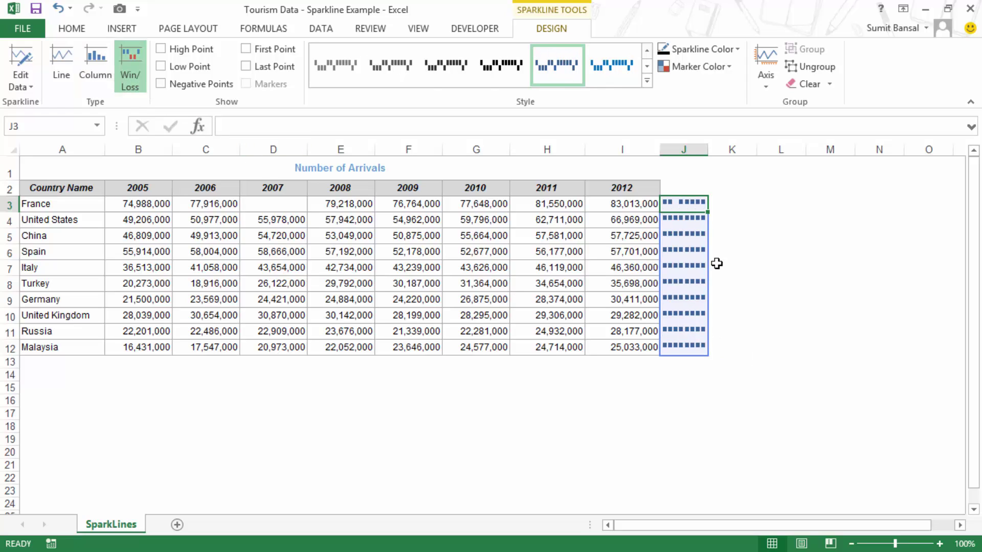
# - Copy France's 2006 arrivals value from C3 into the empty 2007 cell D3
pyautogui.click(268, 203)
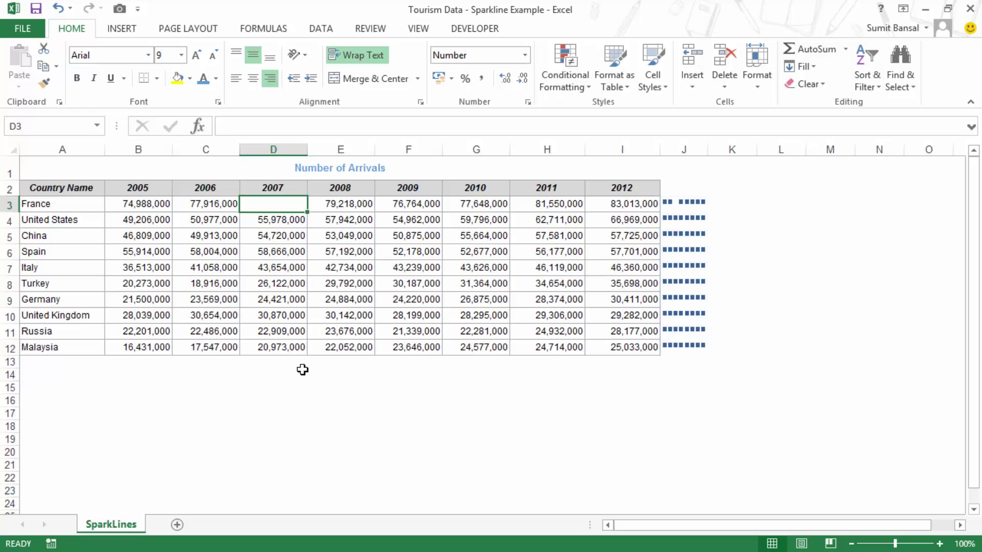
pyautogui.click(227, 205)
pyautogui.hotkey('ctrl', 'c')
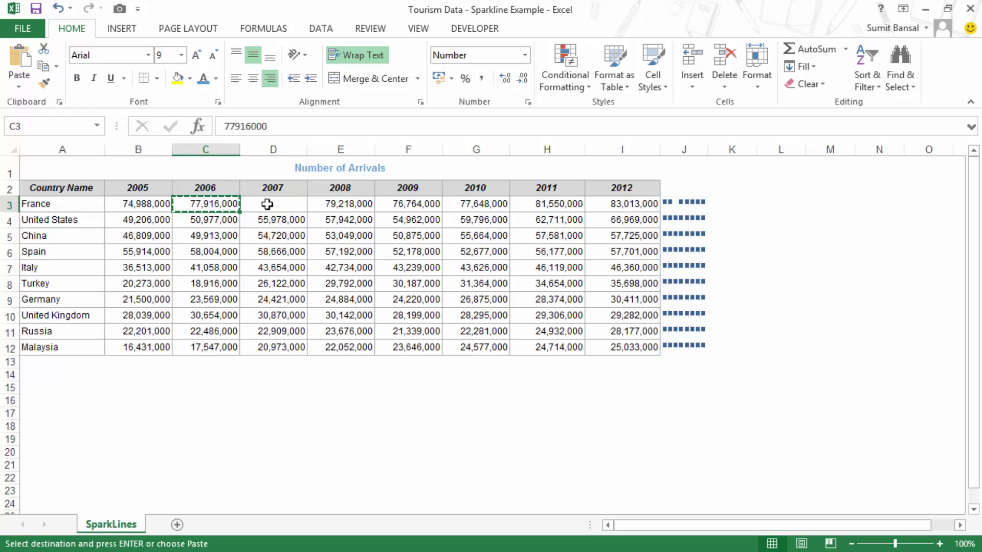
pyautogui.click(263, 203)
pyautogui.hotkey('ctrl', 'v')
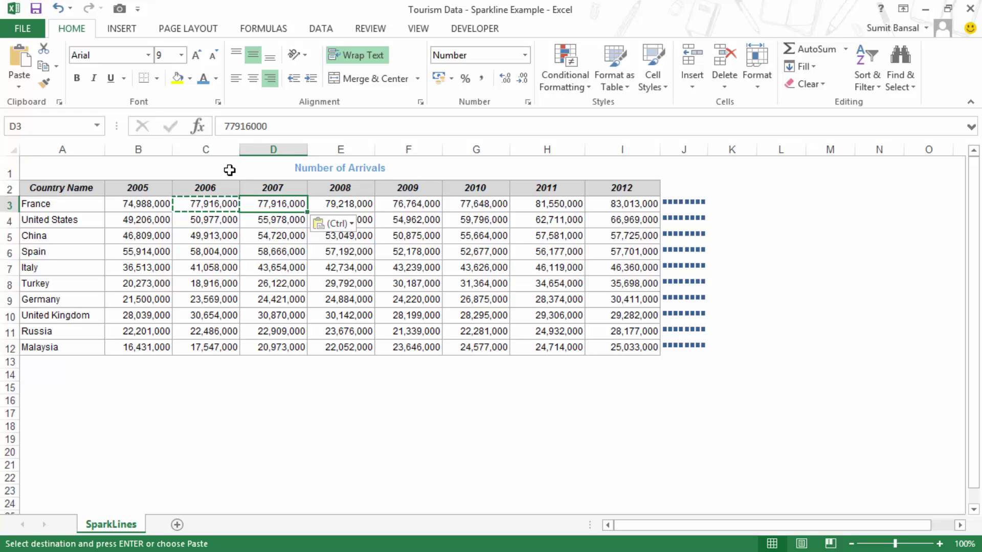
# - Make France's 2007 arrivals value in D3 negative, entering -77916000
pyautogui.doubleClick(257, 204)
pyautogui.write('-')
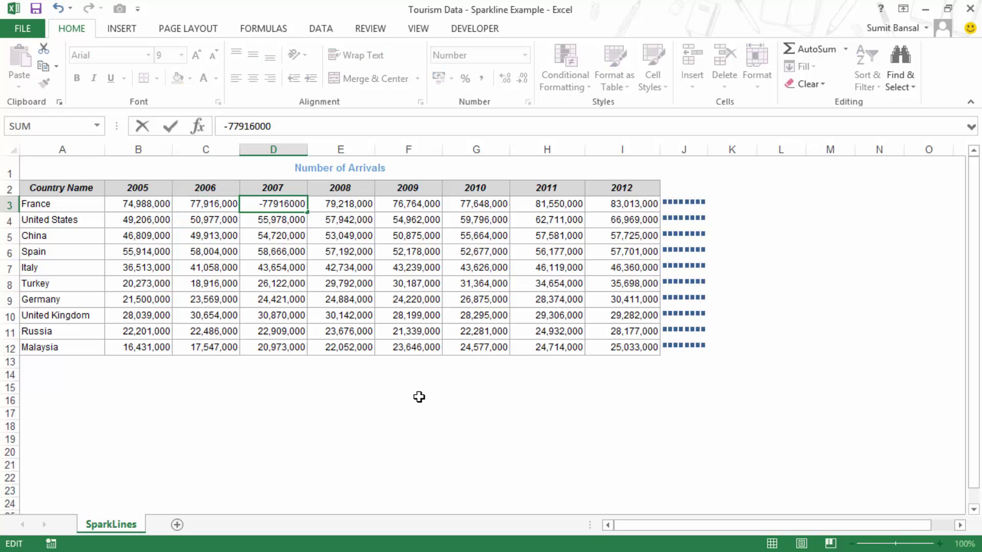
pyautogui.press('Return')
pyautogui.press('Up')
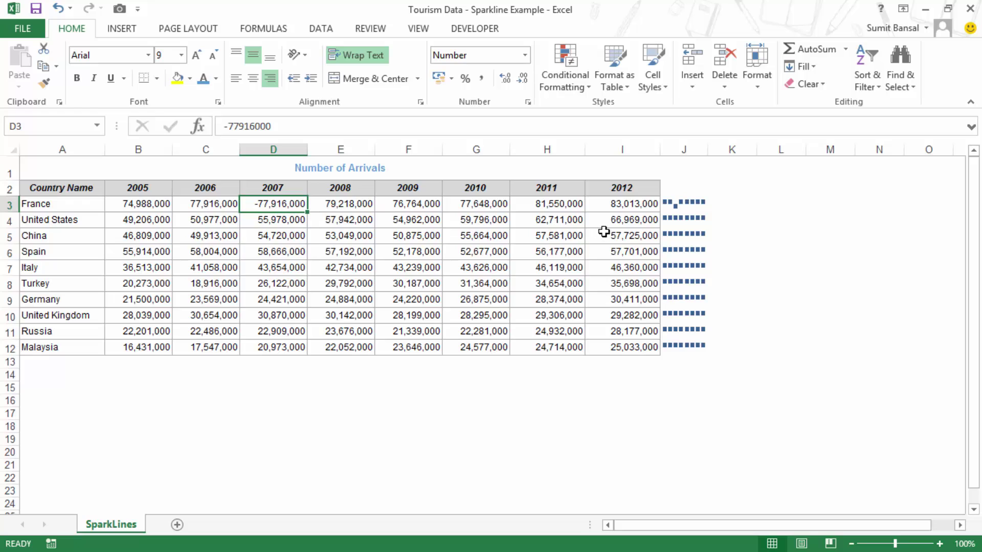
# - Try the Column type on the Win/Loss sparkline group and return the group to Line
pyautogui.click(683, 203)
pyautogui.click(556, 28)
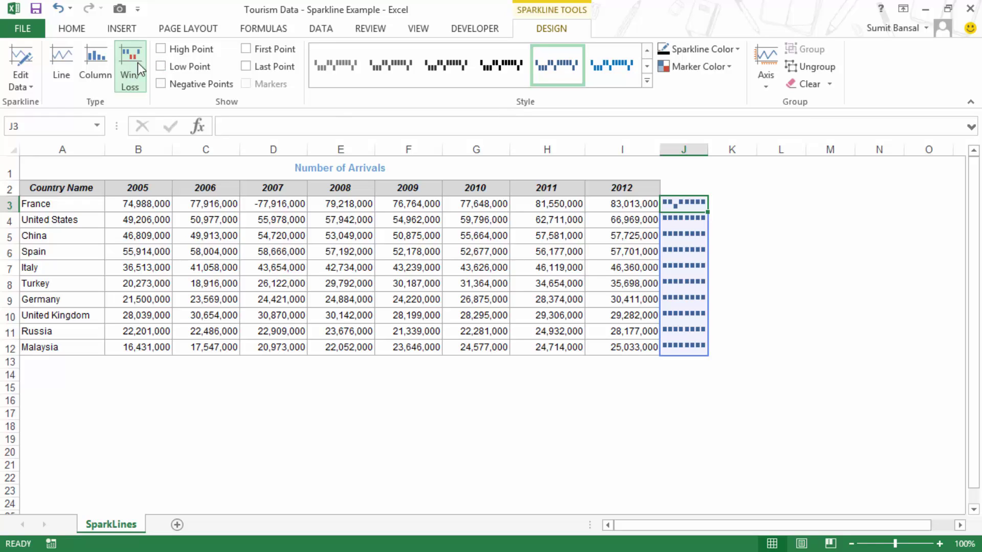
pyautogui.click(90, 63)
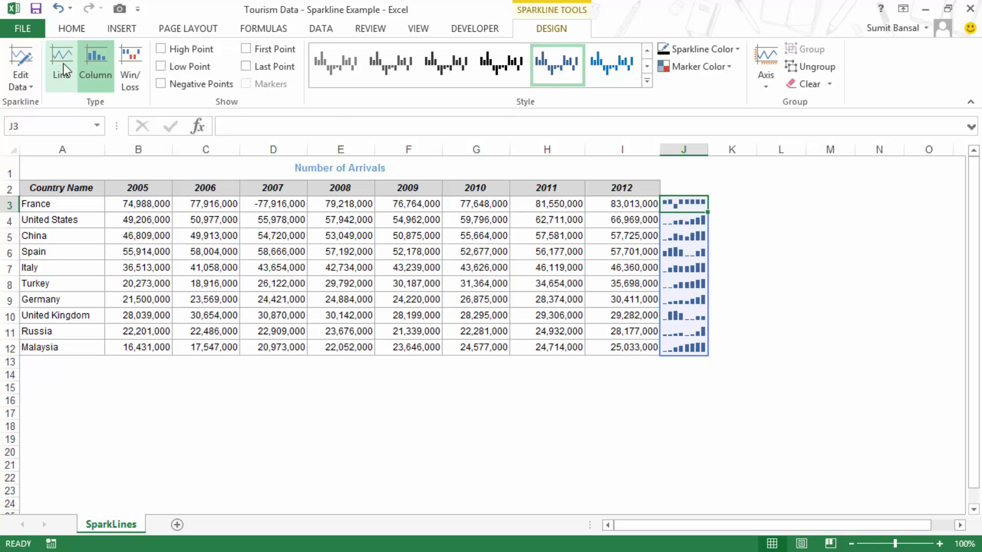
pyautogui.click(63, 64)
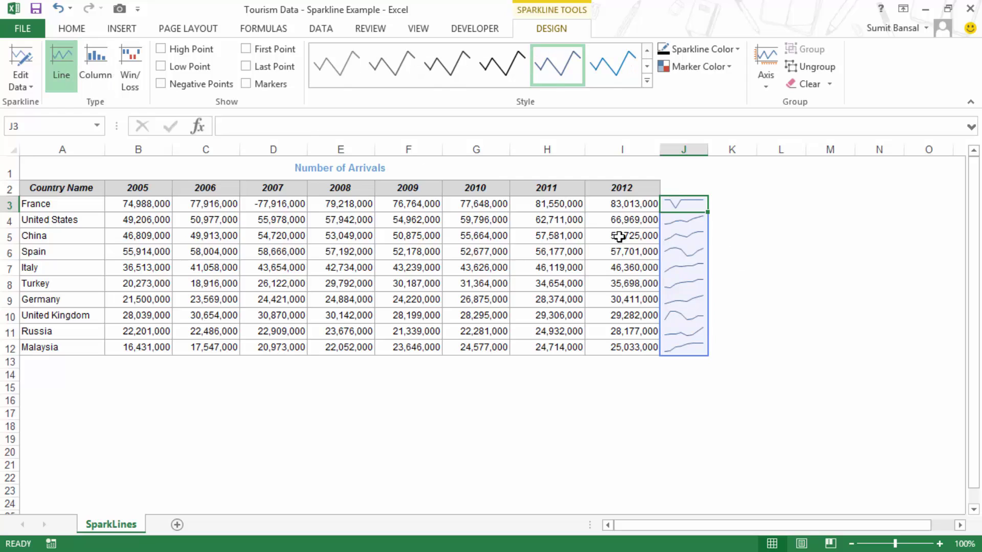
# - Remove the minus sign from France's 2007 arrivals value in D3
pyautogui.click(260, 203)
pyautogui.doubleClick(260, 202)
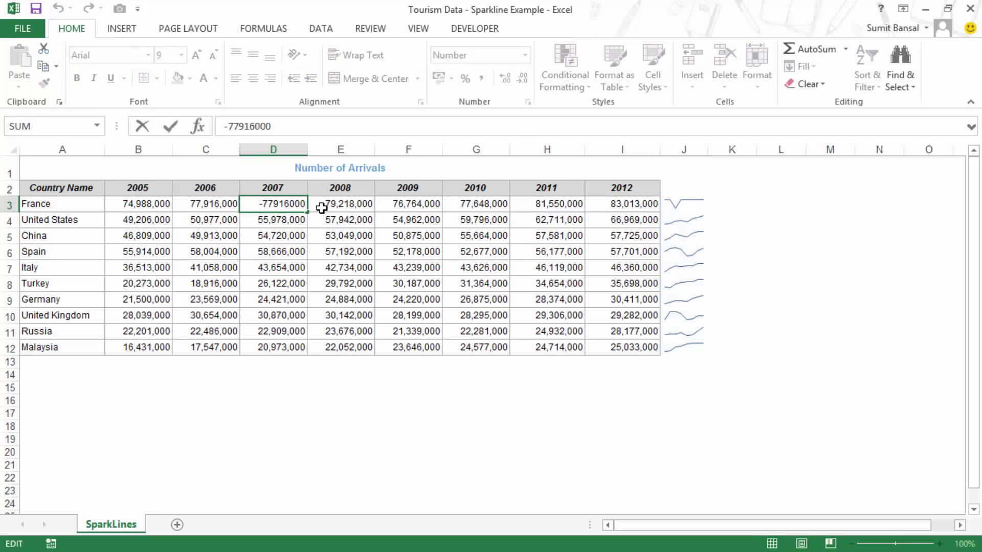
pyautogui.press('BackSpace')
pyautogui.click(445, 464)
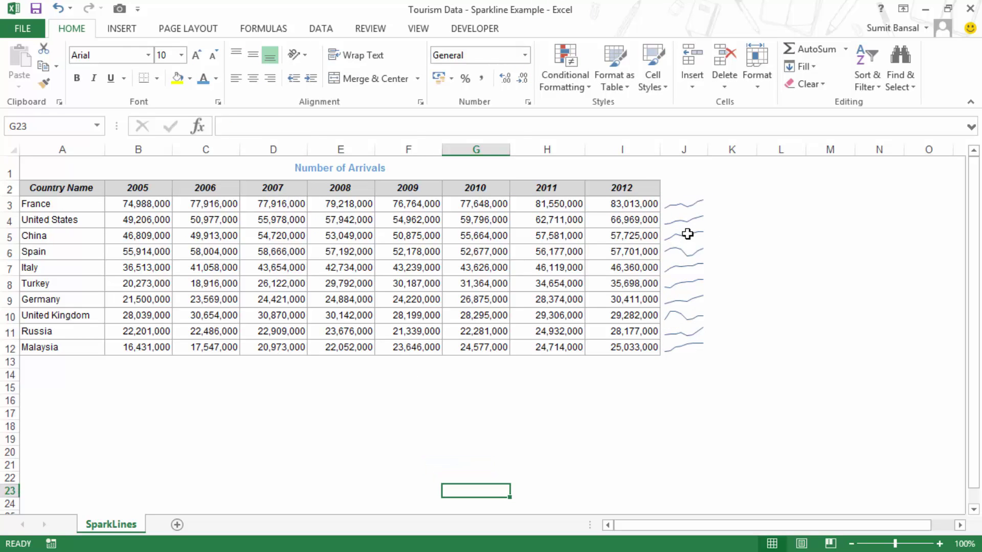
# - Turn on high points for the sparkline group and select France's 2012 value for comparison
pyautogui.click(683, 204)
pyautogui.click(544, 27)
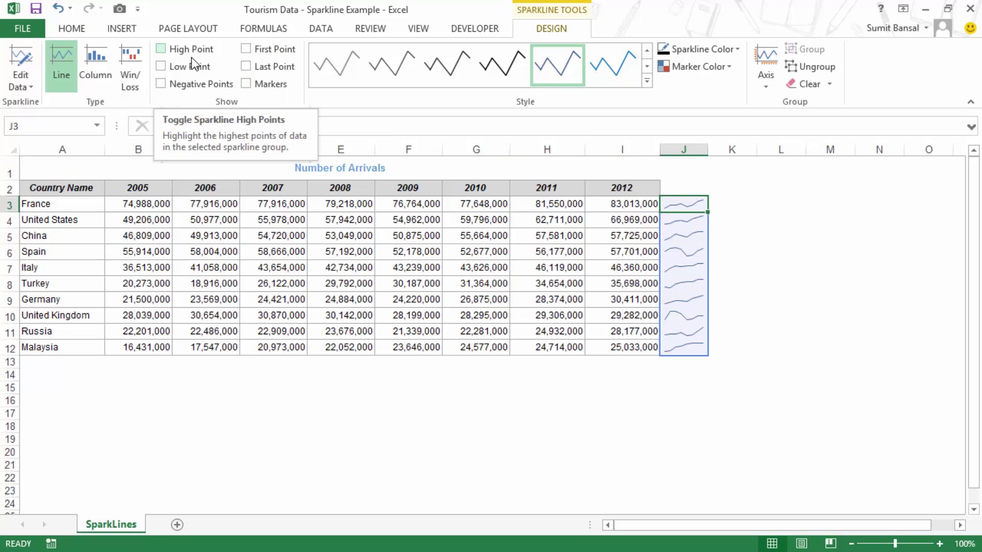
pyautogui.click(161, 50)
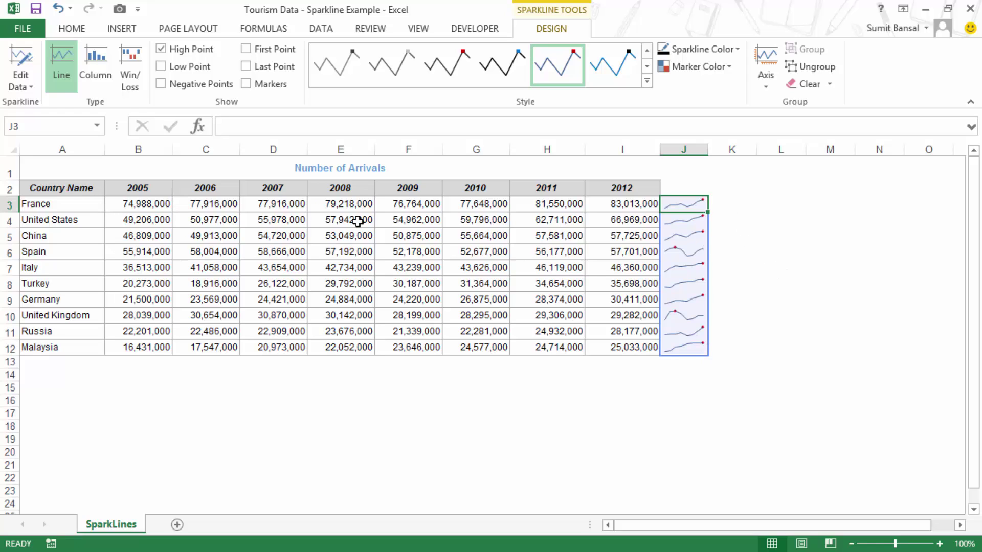
pyautogui.click(627, 207)
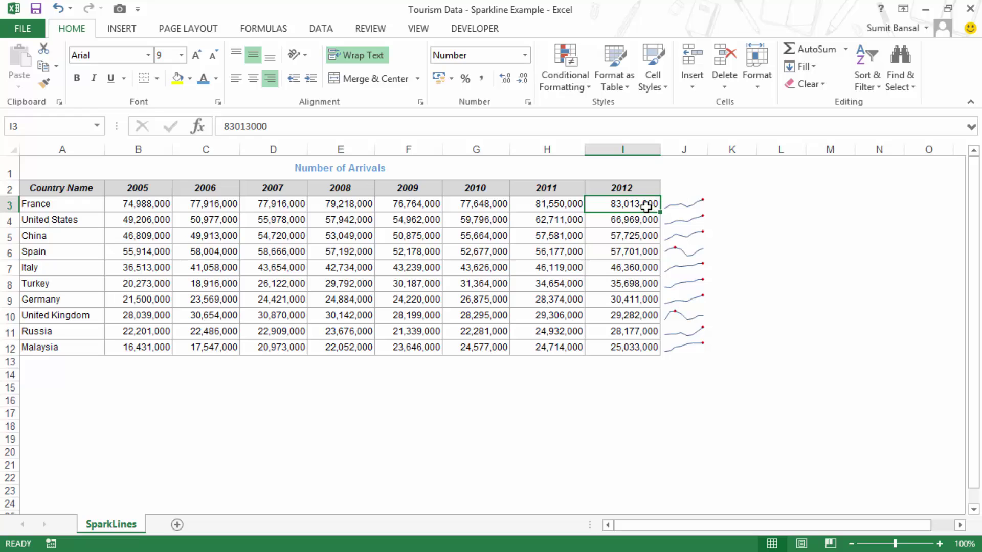
# - Select Spain's 2007 value to compare it with its sparkline, and turn off high points for the sparkline group
pyautogui.click(30, 253)
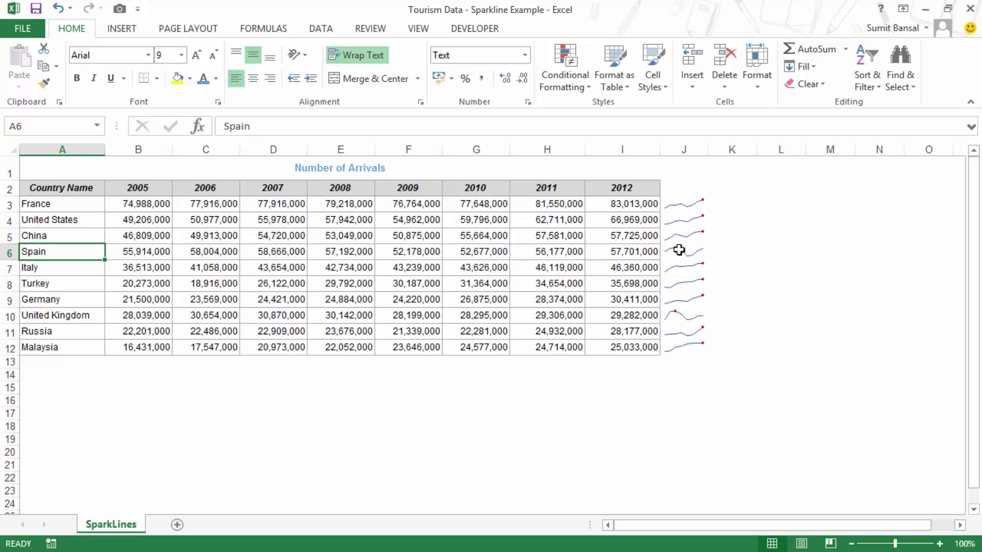
pyautogui.click(279, 252)
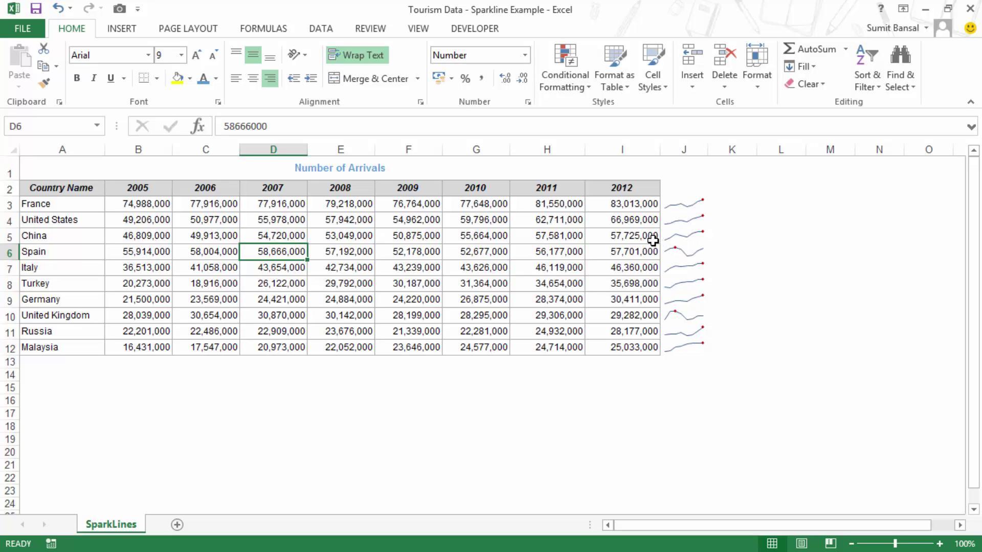
pyautogui.click(685, 207)
pyautogui.click(552, 28)
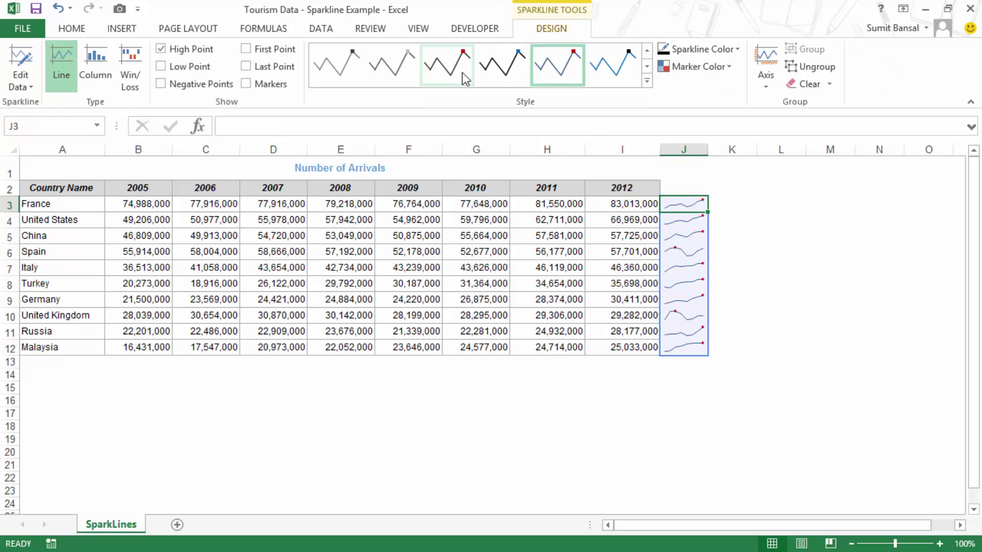
pyautogui.click(177, 50)
pyautogui.click(181, 66)
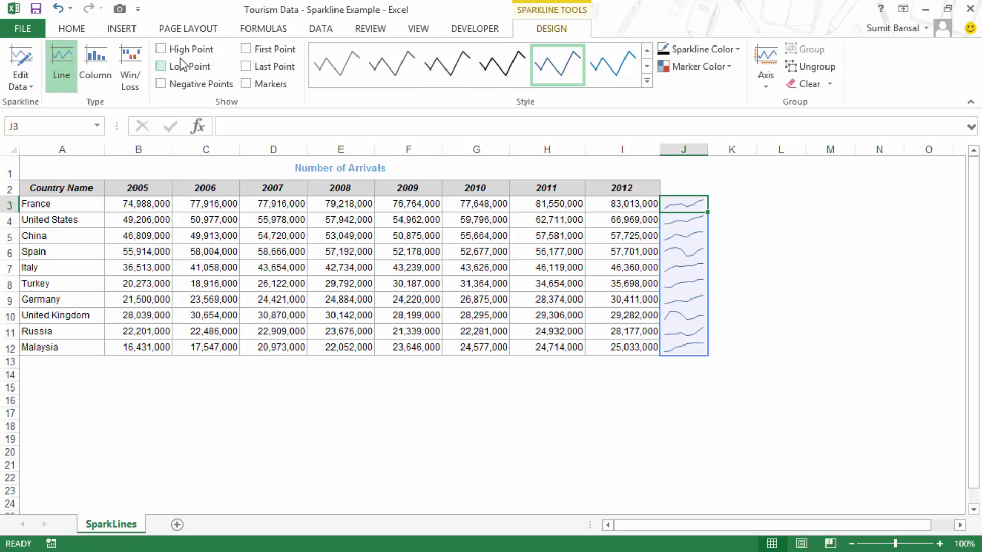
pyautogui.click(167, 49)
pyautogui.click(246, 66)
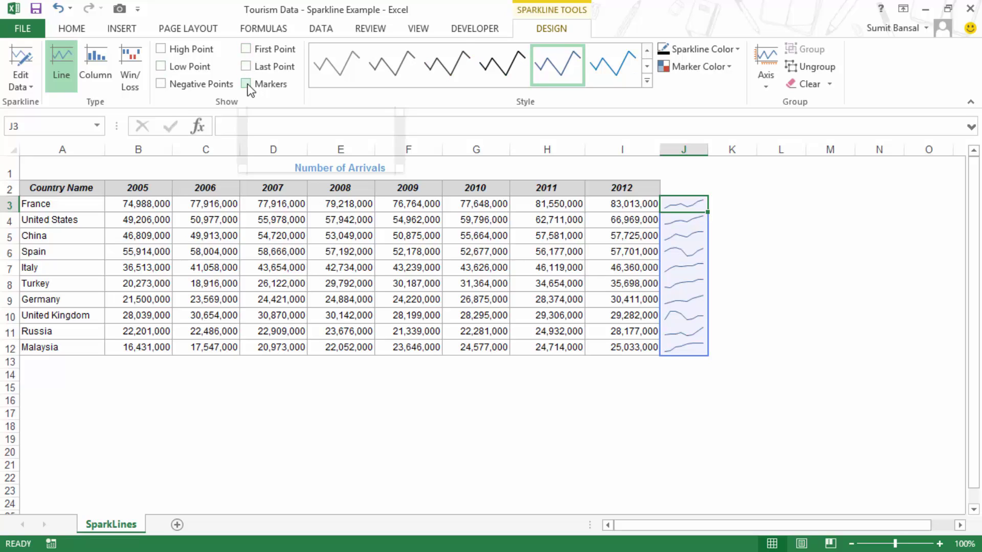
# - Turn on markers for the sparkline group and apply the gold sparkline style
pyautogui.click(246, 84)
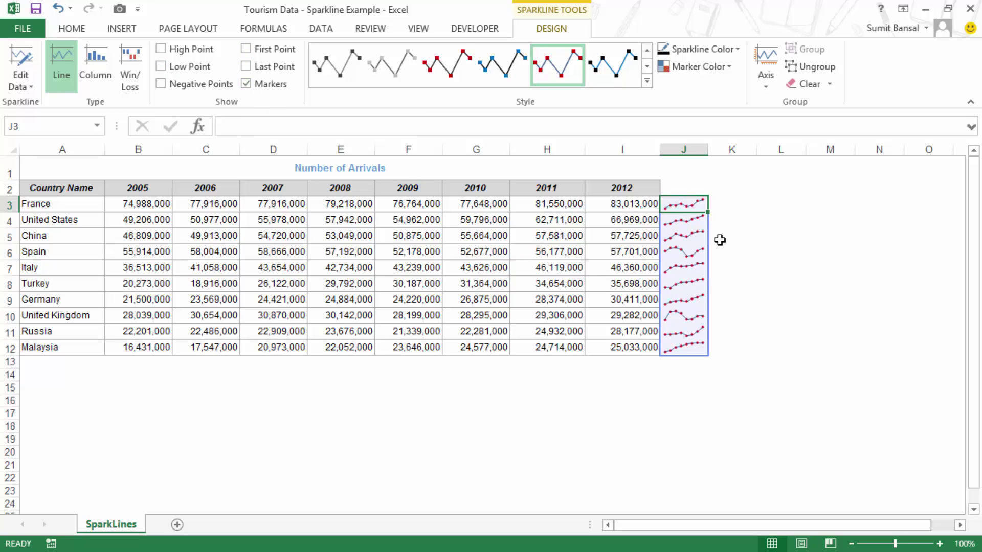
pyautogui.click(646, 81)
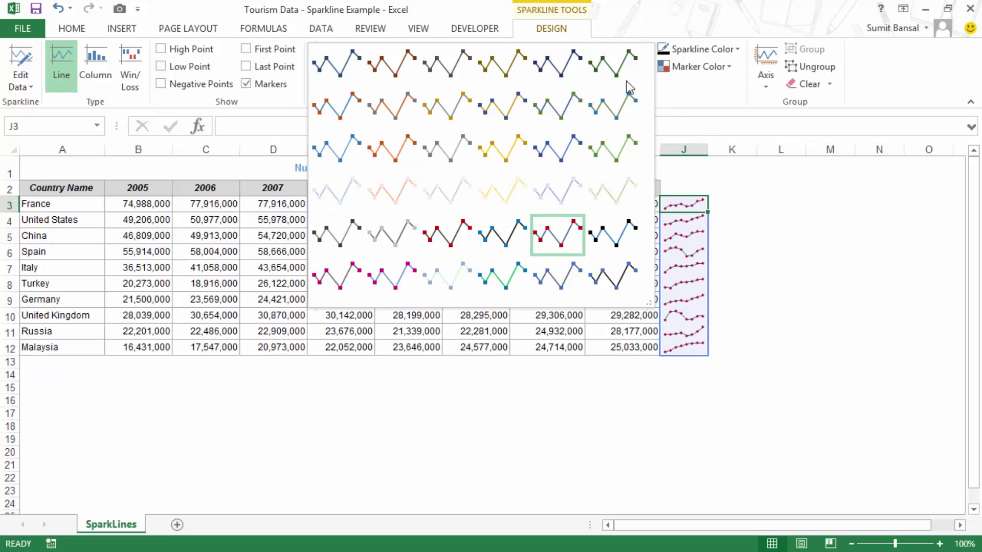
pyautogui.click(504, 159)
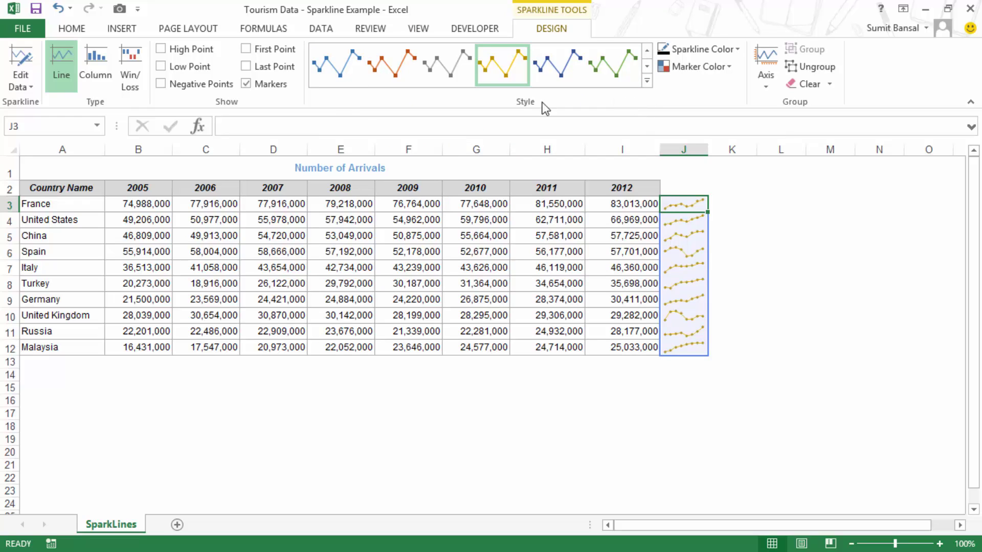
# - Replace the markers with negative points and apply the dark blue sparkline style with orange points to the group
pyautogui.click(247, 84)
pyautogui.click(213, 83)
pyautogui.click(647, 81)
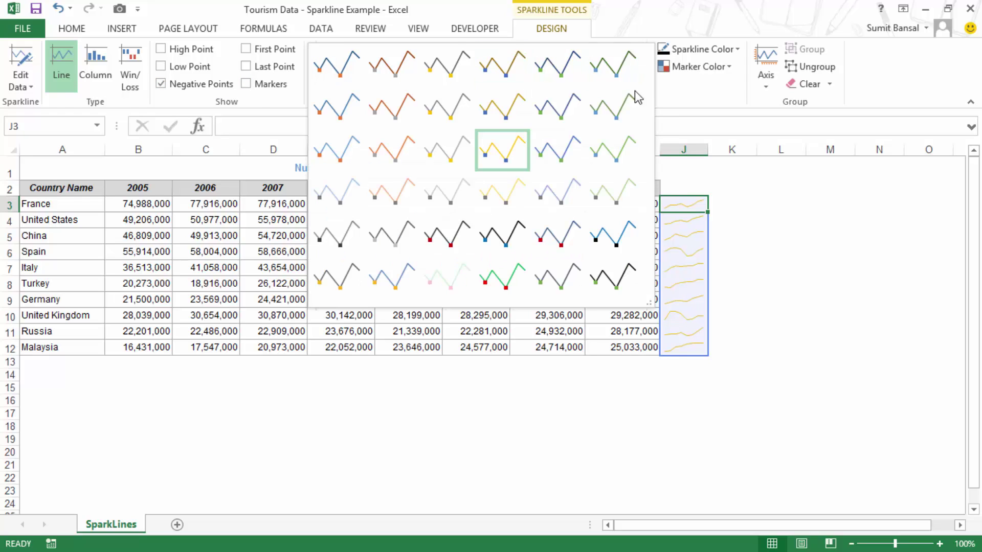
pyautogui.click(334, 90)
pyautogui.click(763, 248)
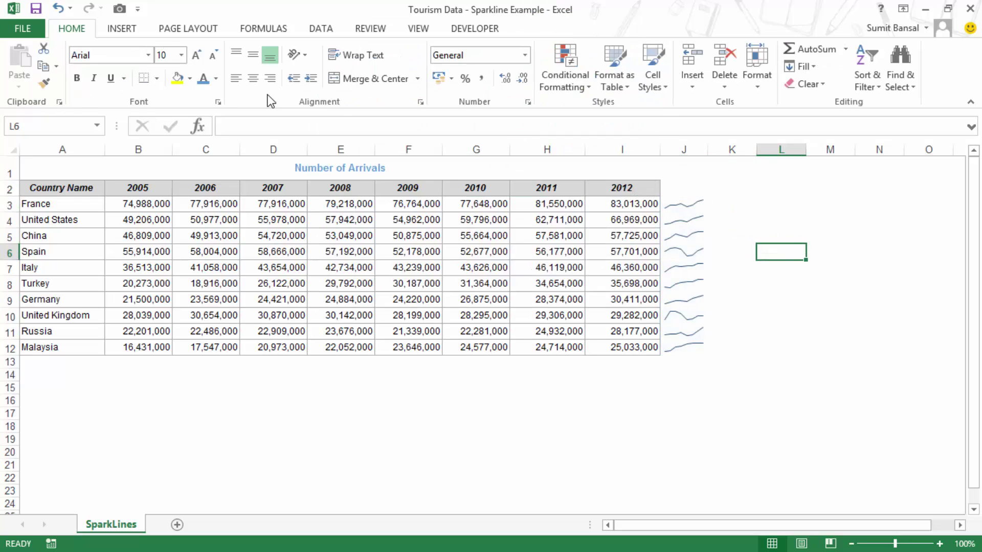
pyautogui.click(684, 205)
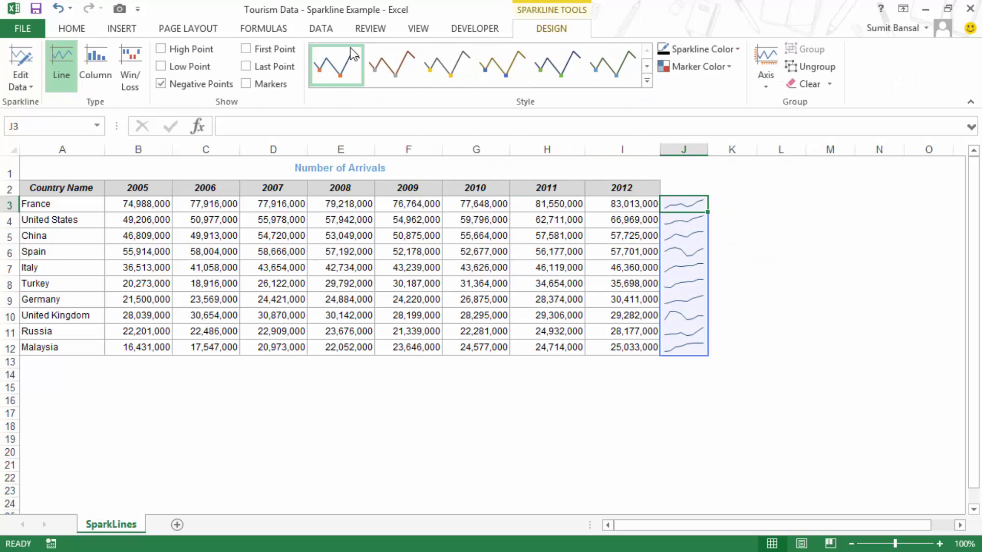
# - Make France's 2008 arrivals value in E3 negative, entering -79218000
pyautogui.doubleClick(330, 203)
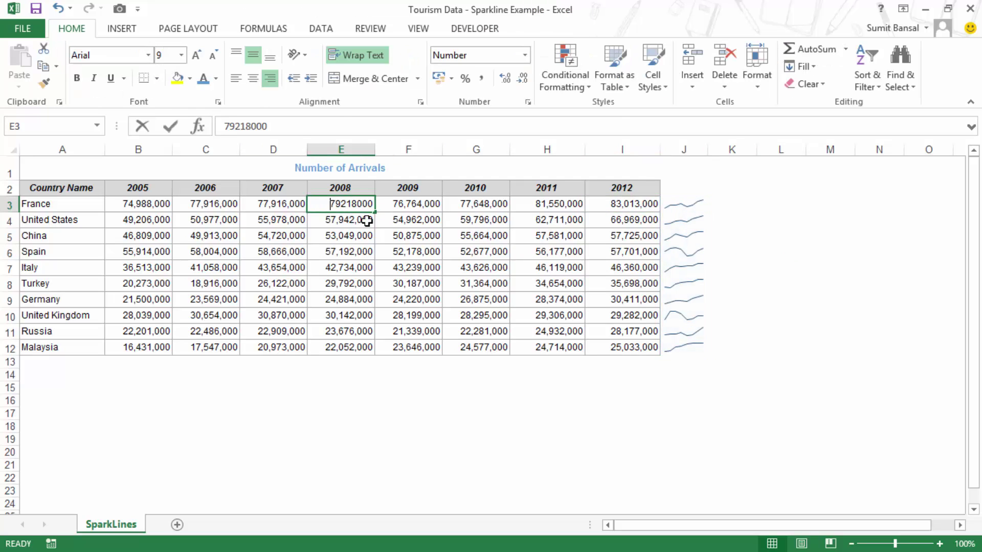
pyautogui.write('-')
pyautogui.press('Return')
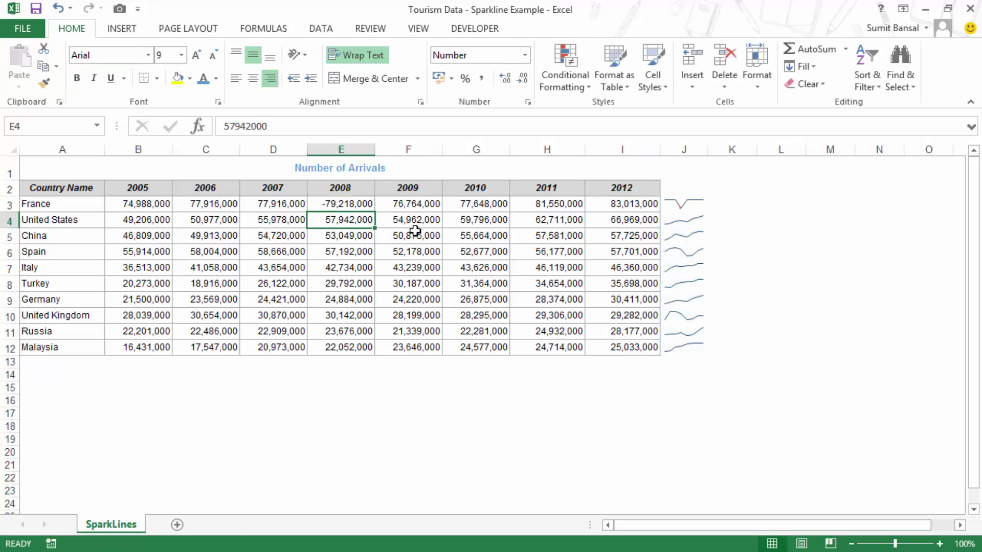
pyautogui.click(358, 204)
# - Apply the dark grey sparkline style with red negative points to the sparkline group in column J
pyautogui.click(686, 205)
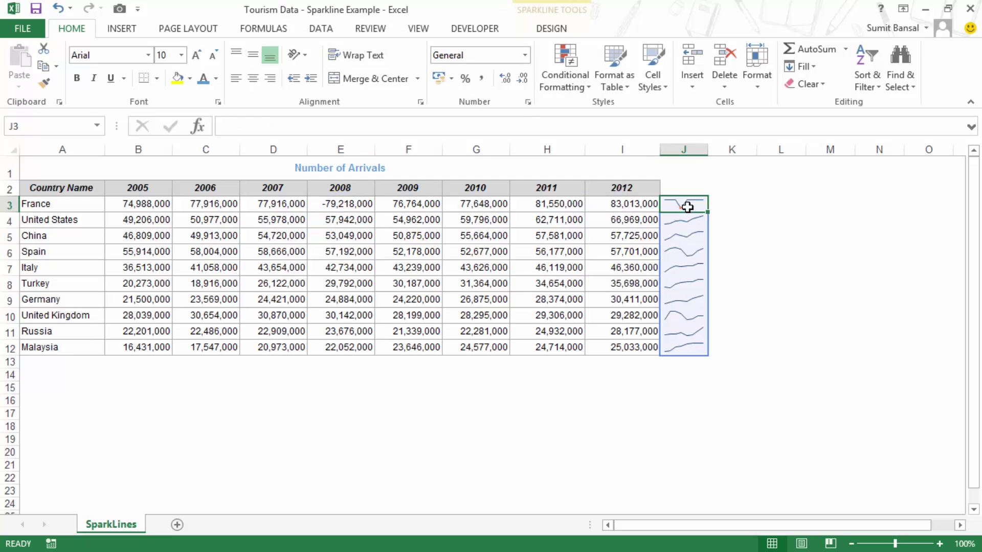
pyautogui.click(558, 29)
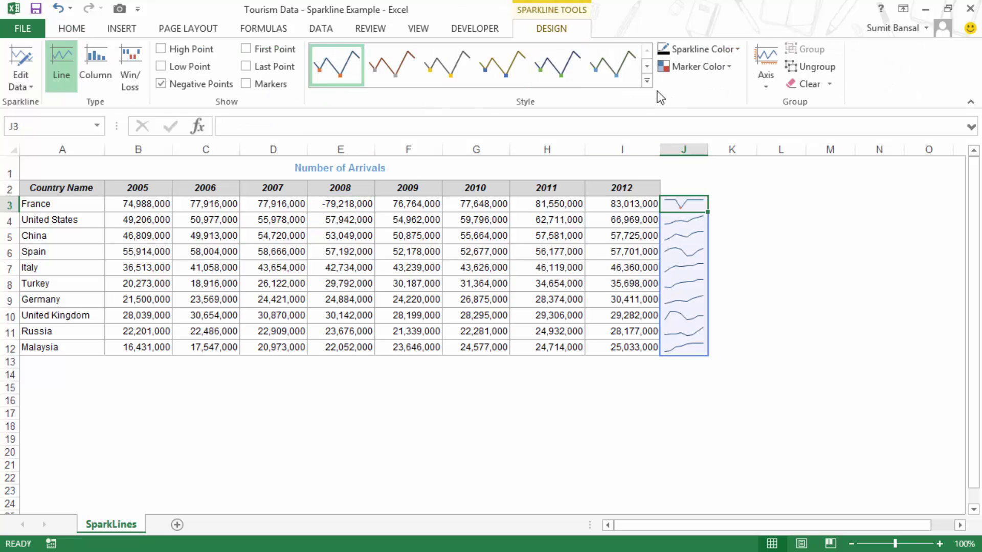
pyautogui.click(648, 81)
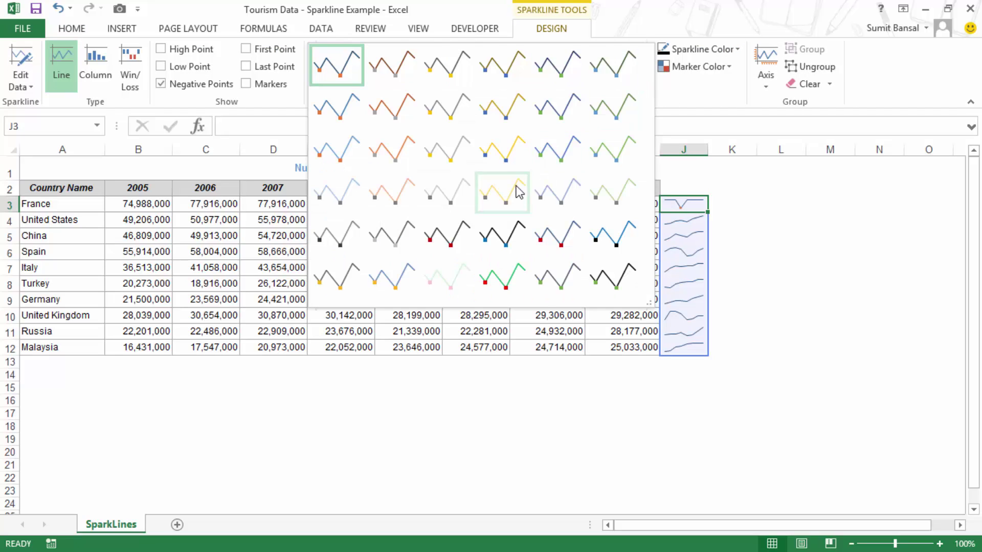
pyautogui.click(448, 234)
pyautogui.click(741, 221)
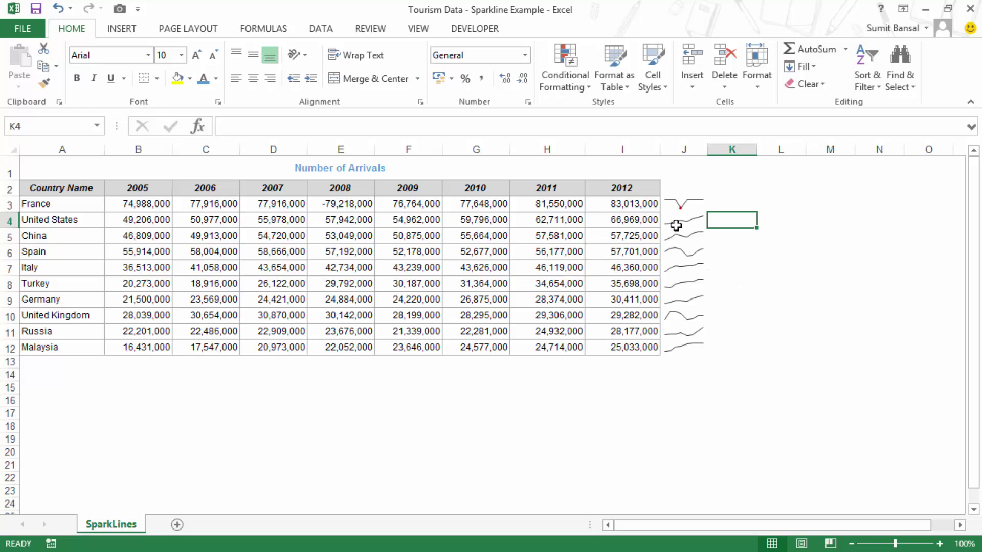
# - Set the sparkline group's line color to standard green
pyautogui.click(681, 205)
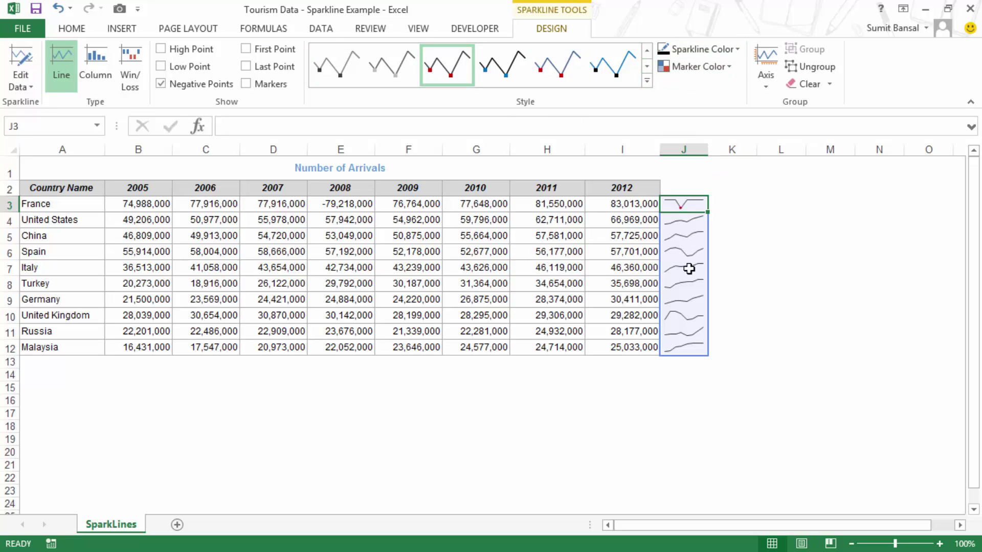
pyautogui.click(736, 48)
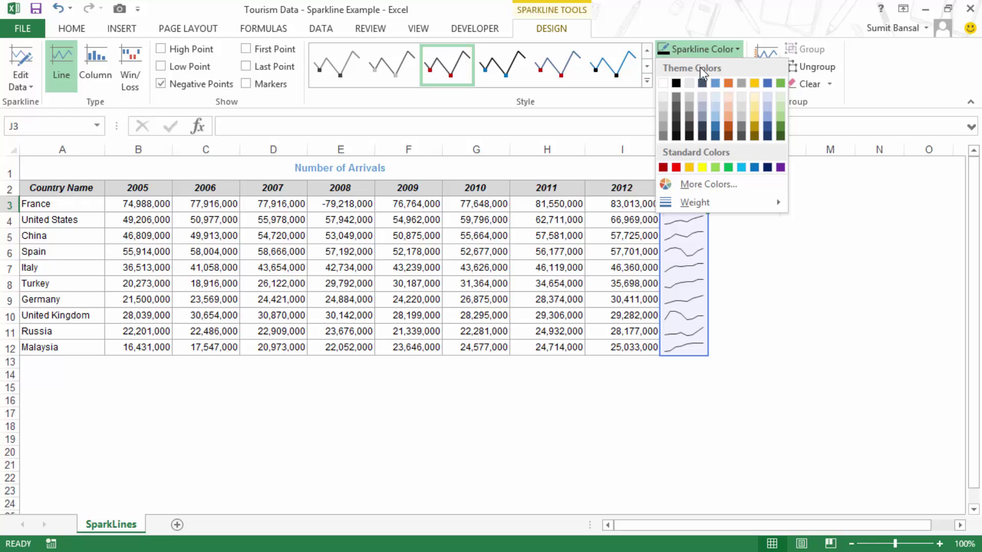
pyautogui.click(728, 168)
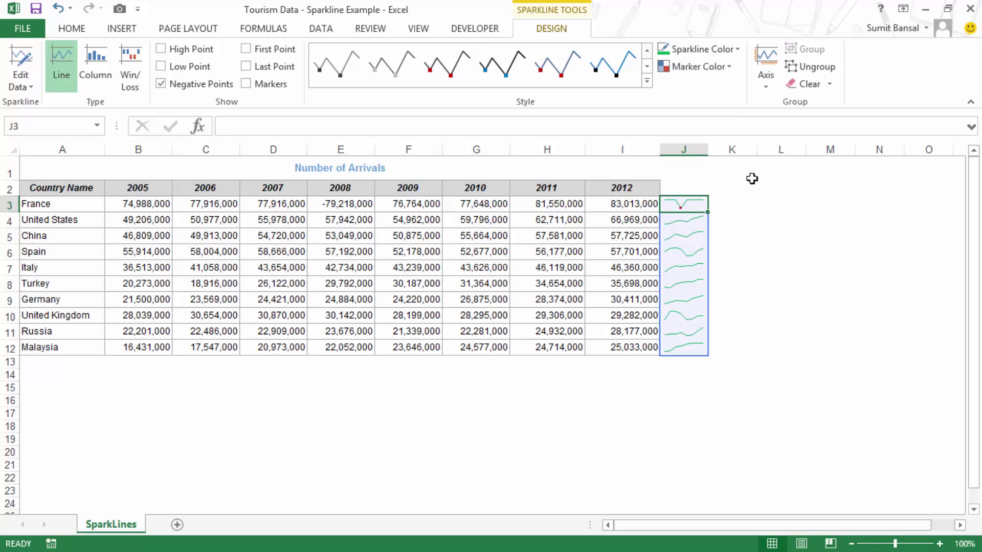
# - Set the sparkline group's line weight to 1½ pt
pyautogui.click(729, 68)
pyautogui.moveTo(703, 90)
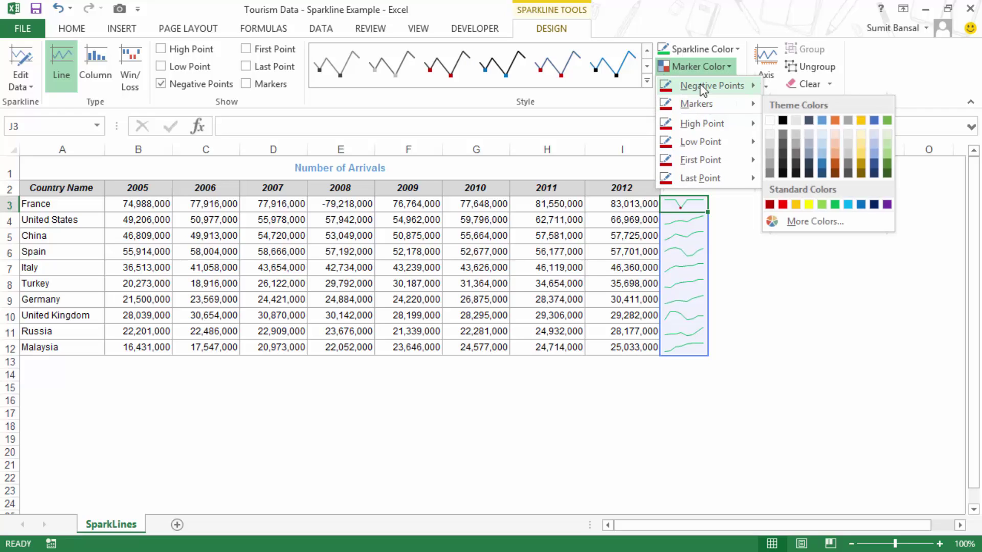
pyautogui.click(723, 69)
pyautogui.click(735, 50)
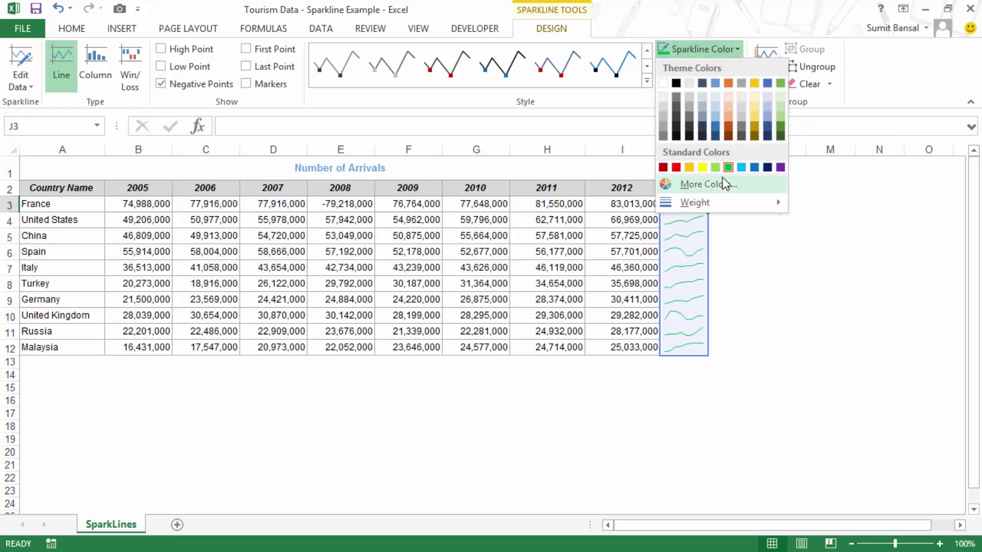
pyautogui.moveTo(745, 203)
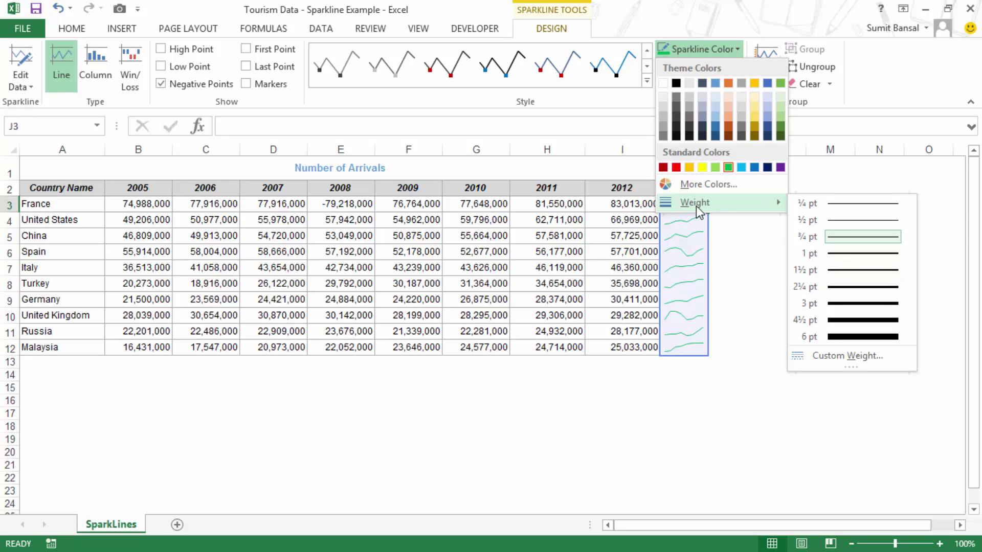
pyautogui.click(834, 269)
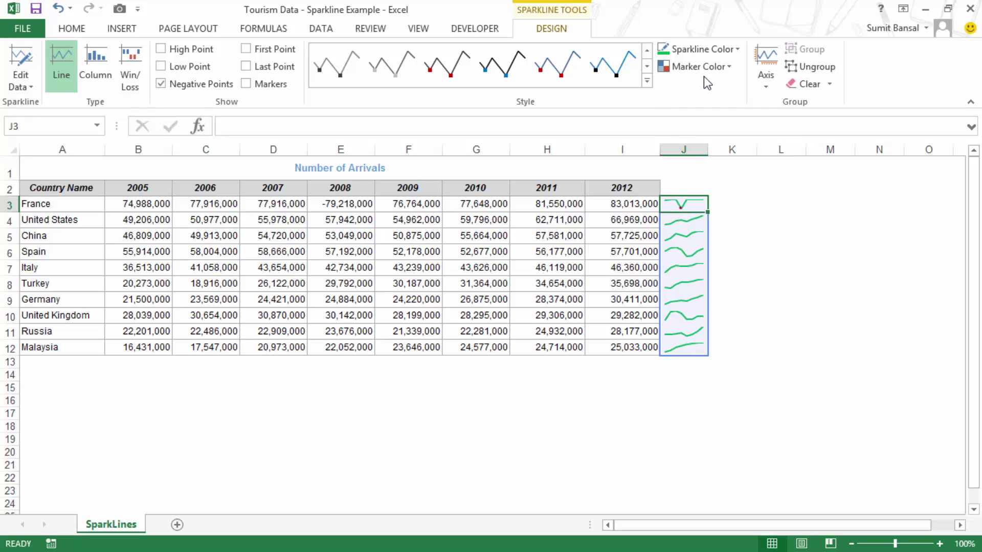
pyautogui.click(728, 68)
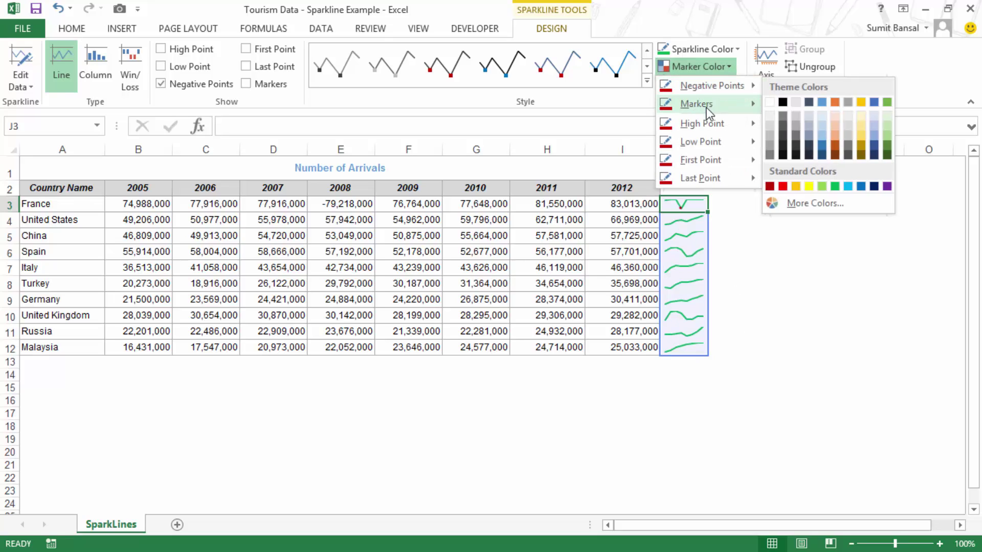
pyautogui.moveTo(707, 147)
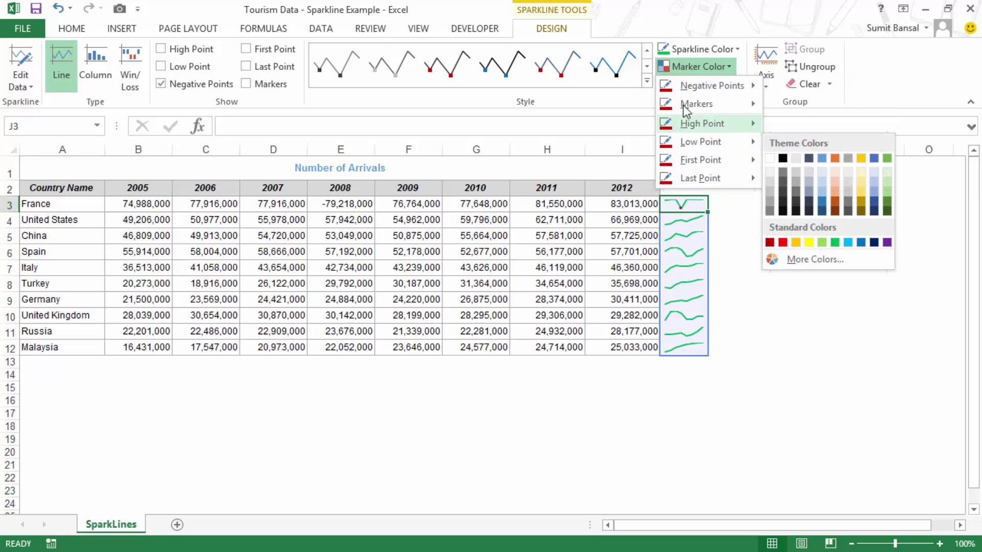
pyautogui.moveTo(719, 87)
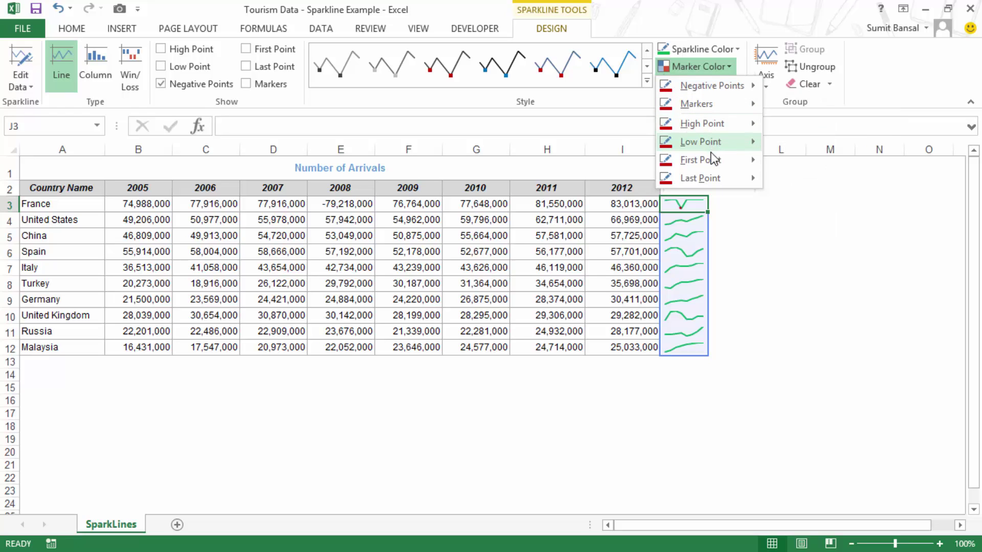
pyautogui.click(706, 66)
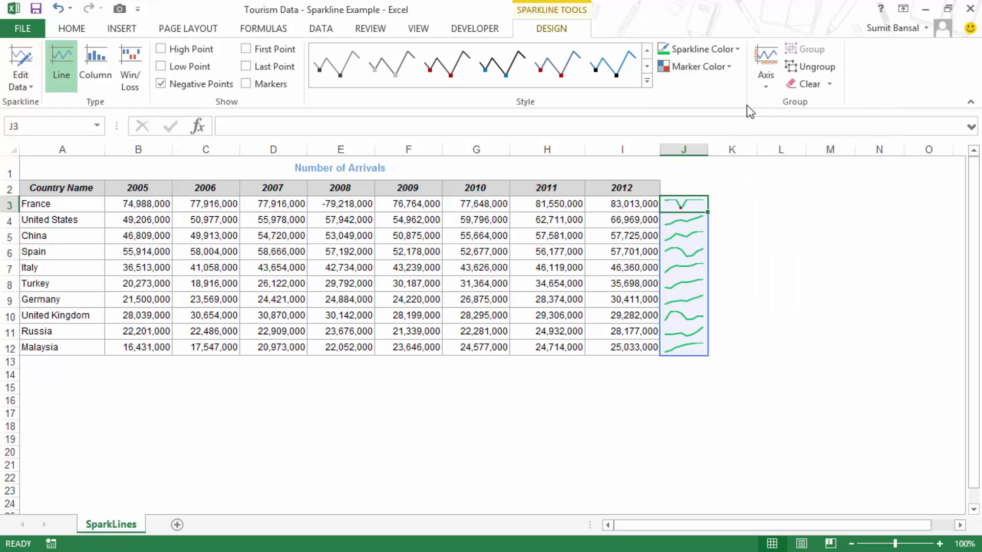
# - Show the horizontal axis for the sparkline group, then fill France's sparkline down and select J3:J12
pyautogui.click(768, 88)
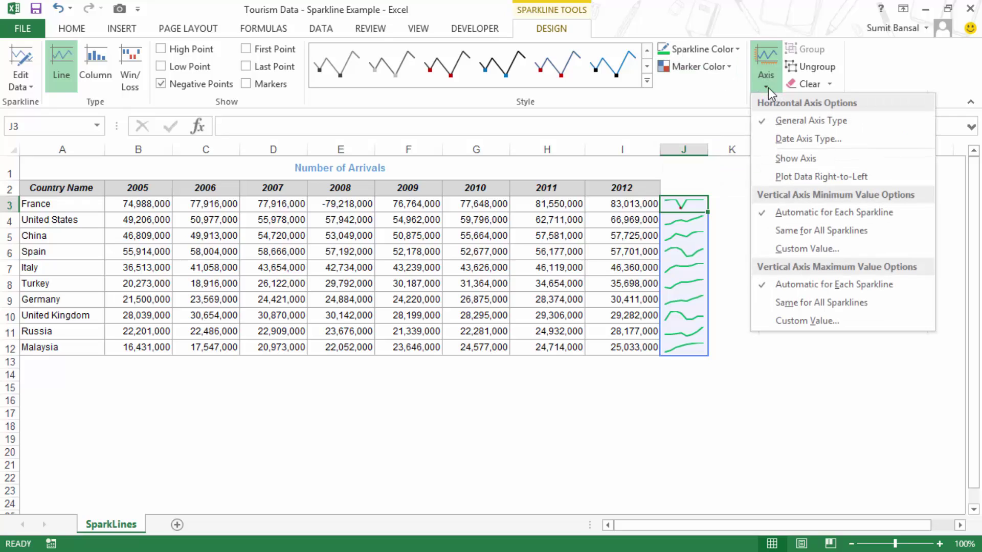
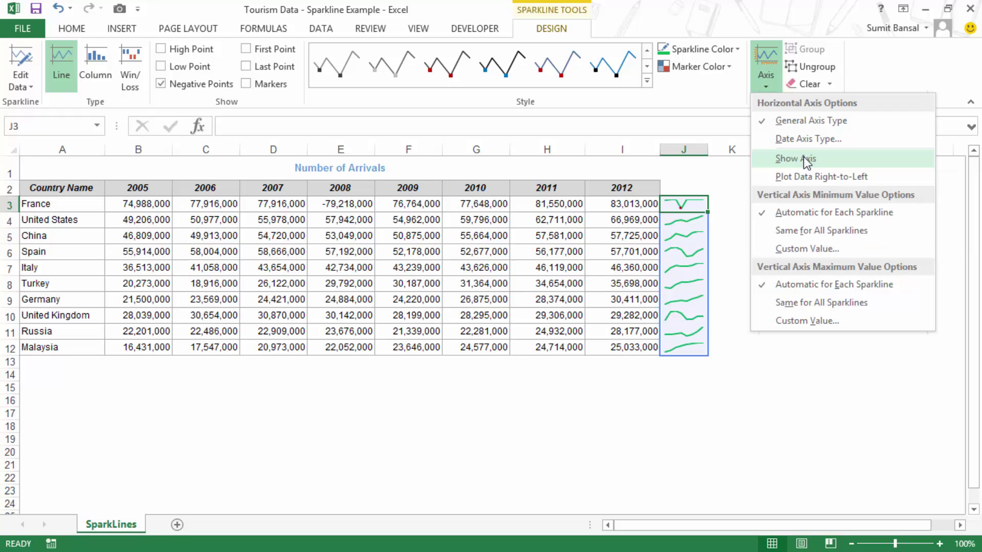
pyautogui.click(803, 157)
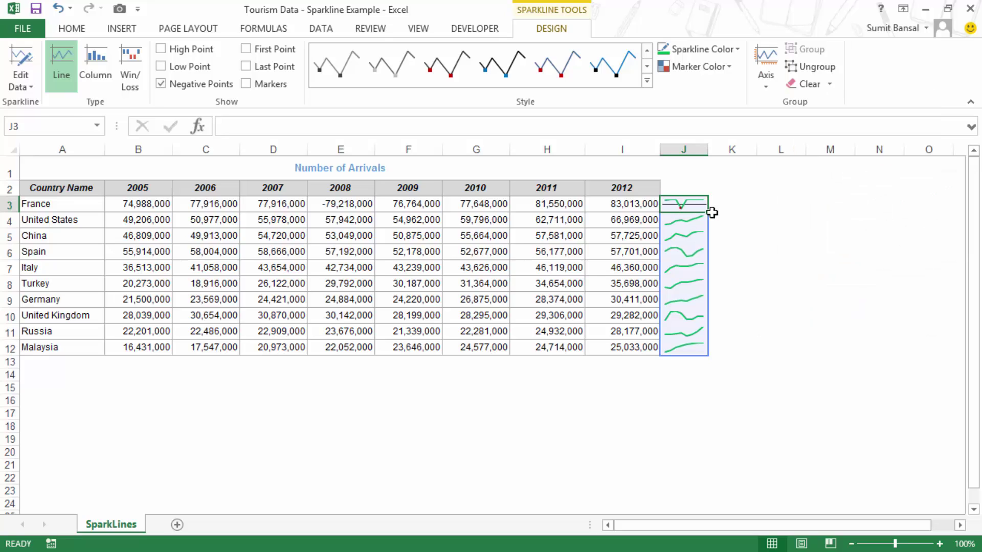
pyautogui.moveTo(708, 216); pyautogui.dragTo(707, 355)
pyautogui.moveTo(688, 202); pyautogui.dragTo(692, 348)
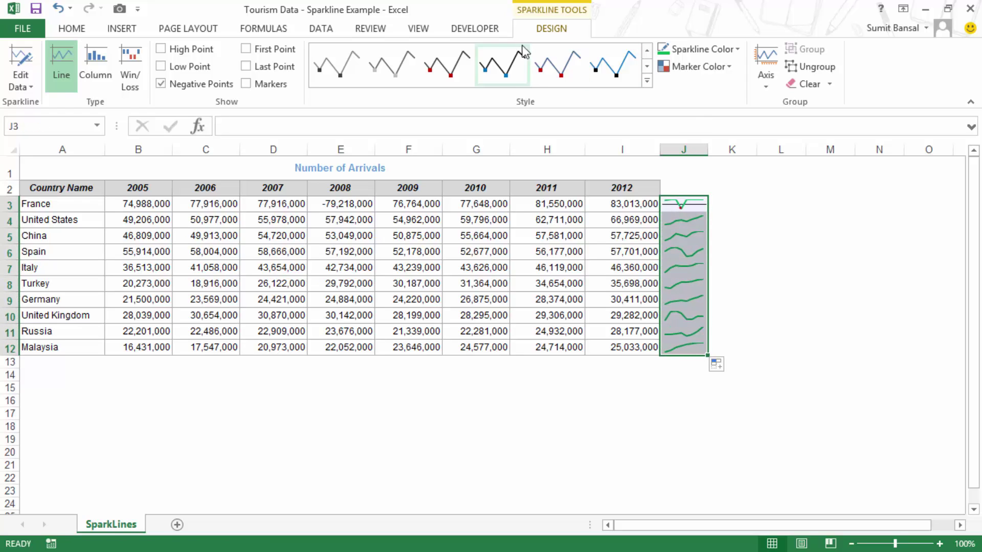
# - Hide the horizontal axis for the selected sparklines and show it again to compare the France sparkline
pyautogui.click(765, 78)
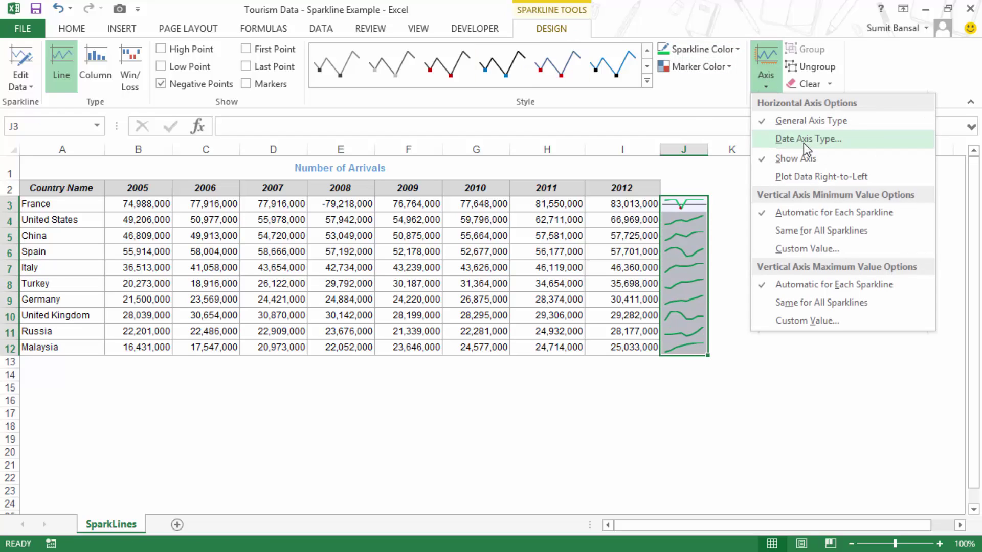
pyautogui.click(786, 158)
pyautogui.click(766, 87)
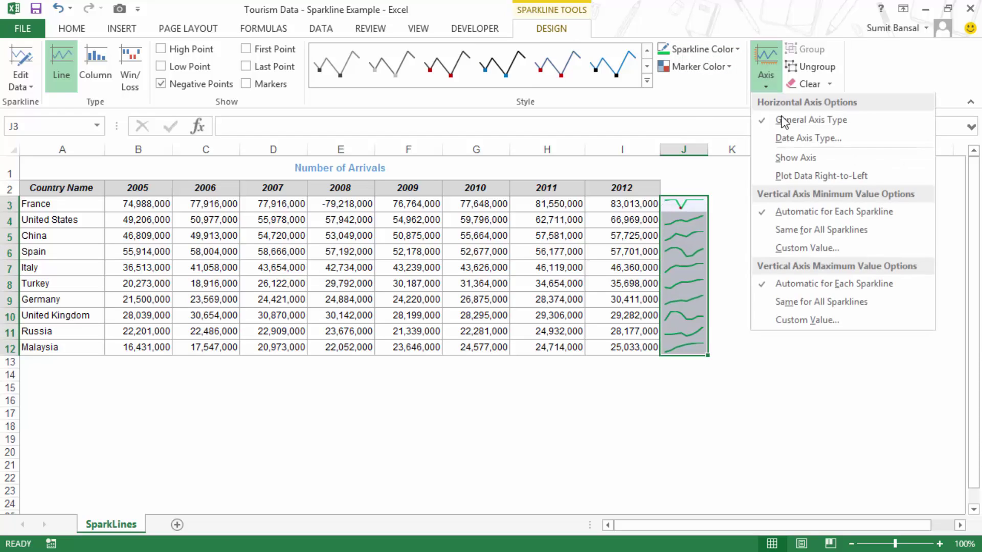
pyautogui.click(784, 159)
pyautogui.click(781, 236)
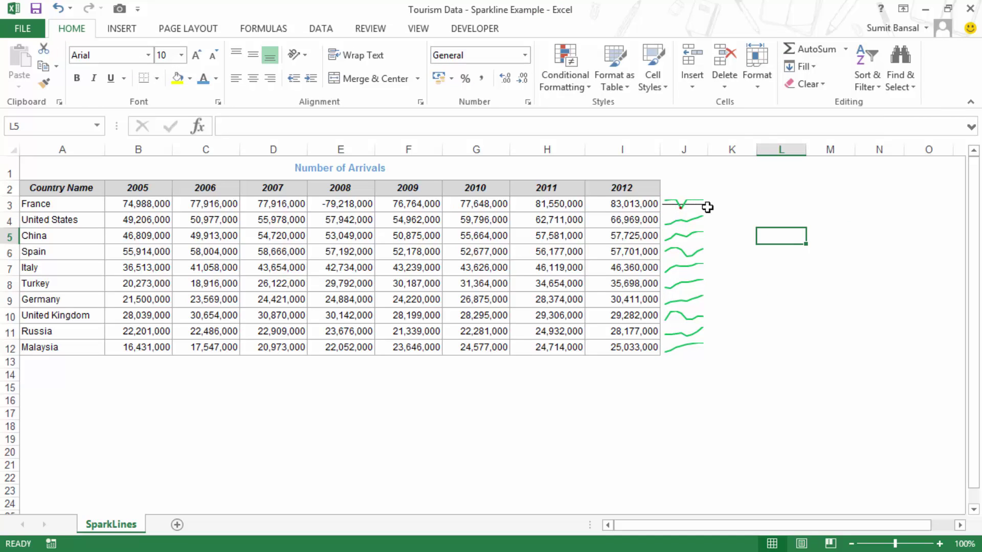
# - Make Spain's 2008 arrivals negative by entering -57,192,000 in E6
pyautogui.doubleClick(330, 252)
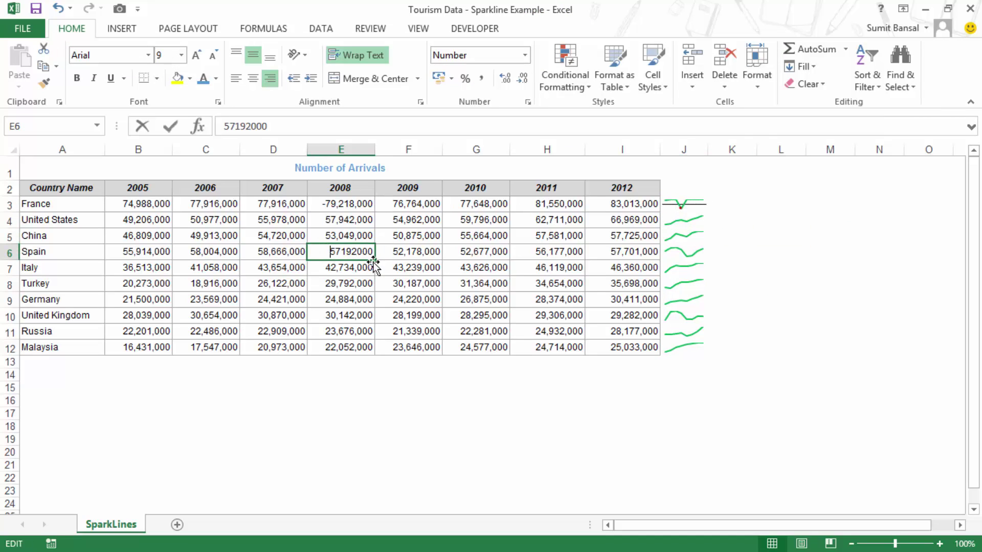
pyautogui.write('-')
pyautogui.press('Return')
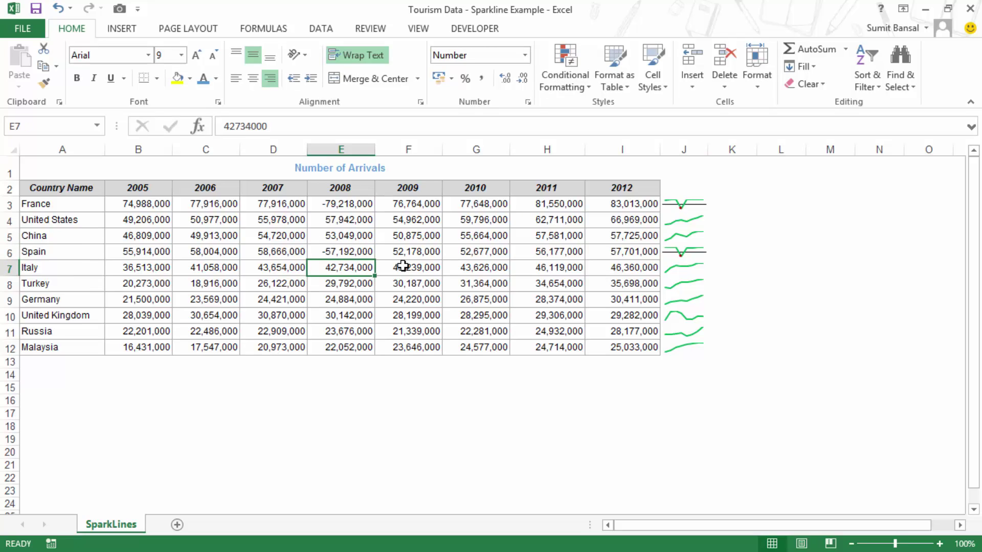
# - Set the vertical axis minimum to Same for All Sparklines for the sparklines in J3:J12
pyautogui.moveTo(691, 204); pyautogui.dragTo(693, 352)
pyautogui.click(555, 30)
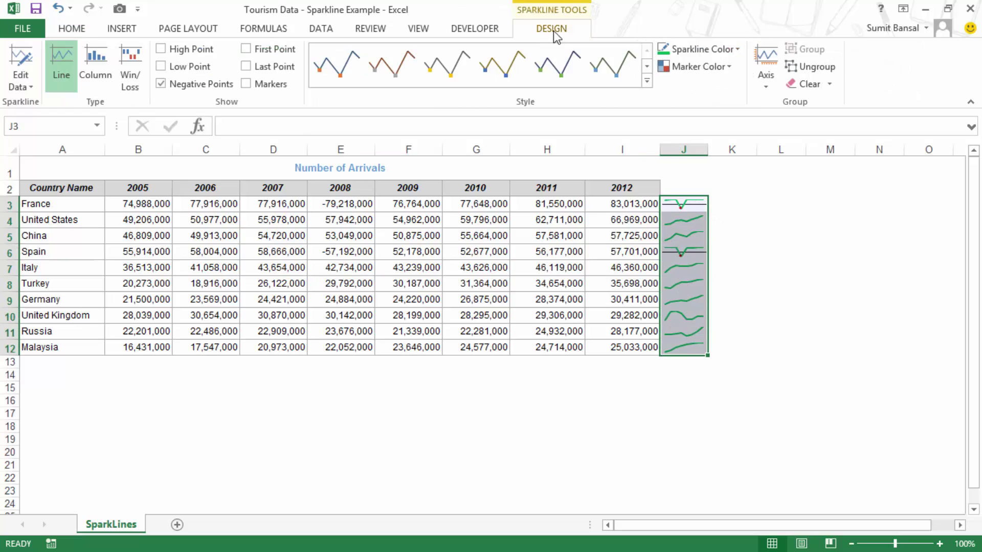
pyautogui.click(772, 82)
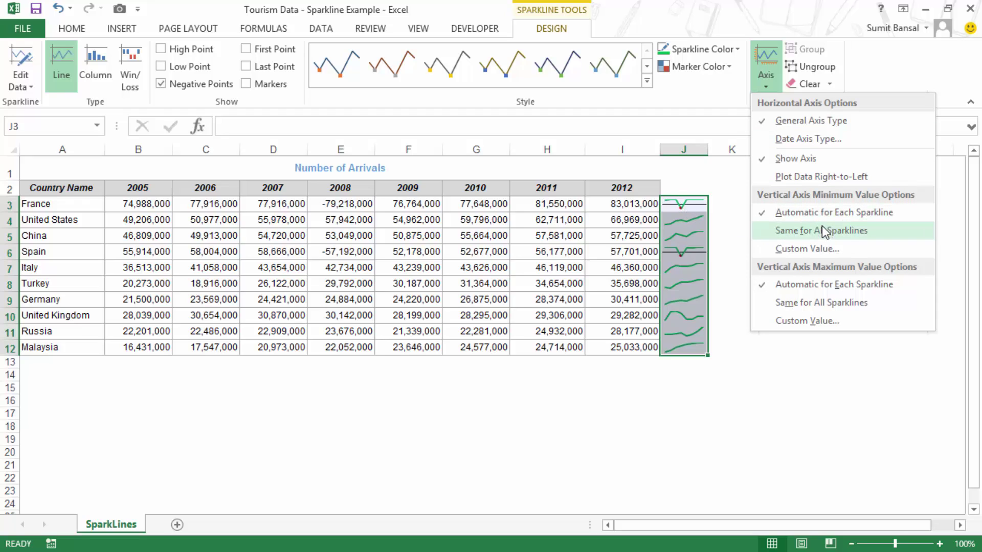
pyautogui.click(780, 232)
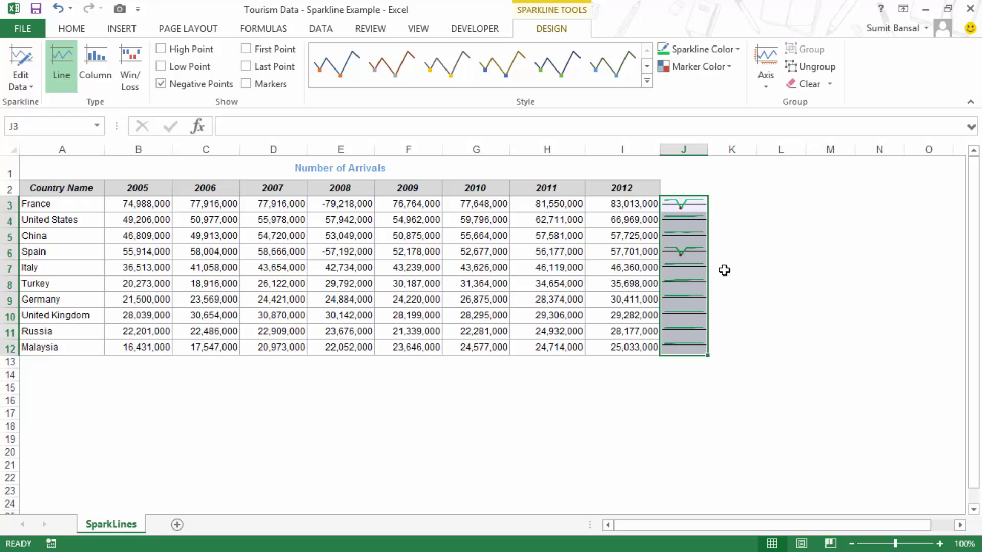
pyautogui.click(762, 74)
pyautogui.click(781, 231)
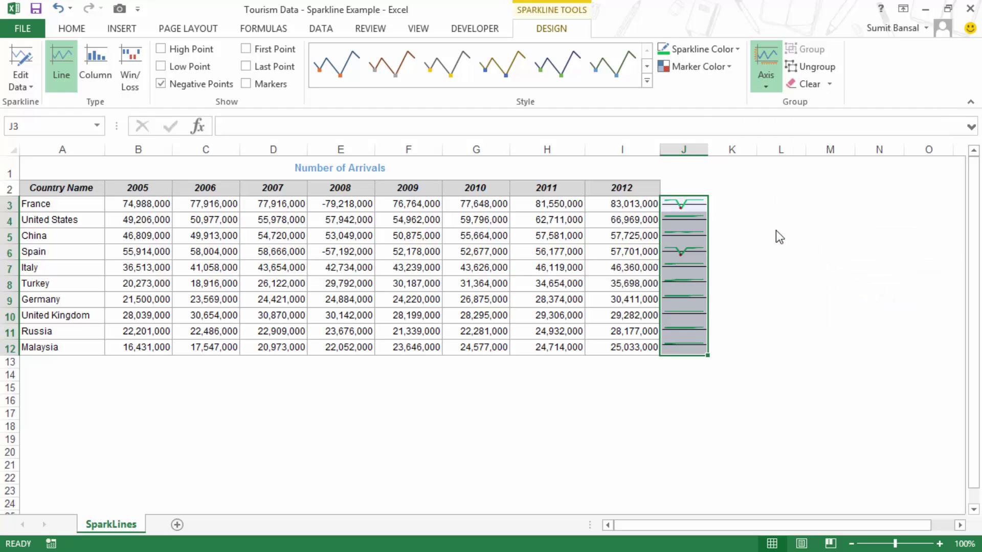
# - Set a custom vertical axis minimum of 0.0 for the selected sparklines
pyautogui.click(764, 75)
pyautogui.click(788, 248)
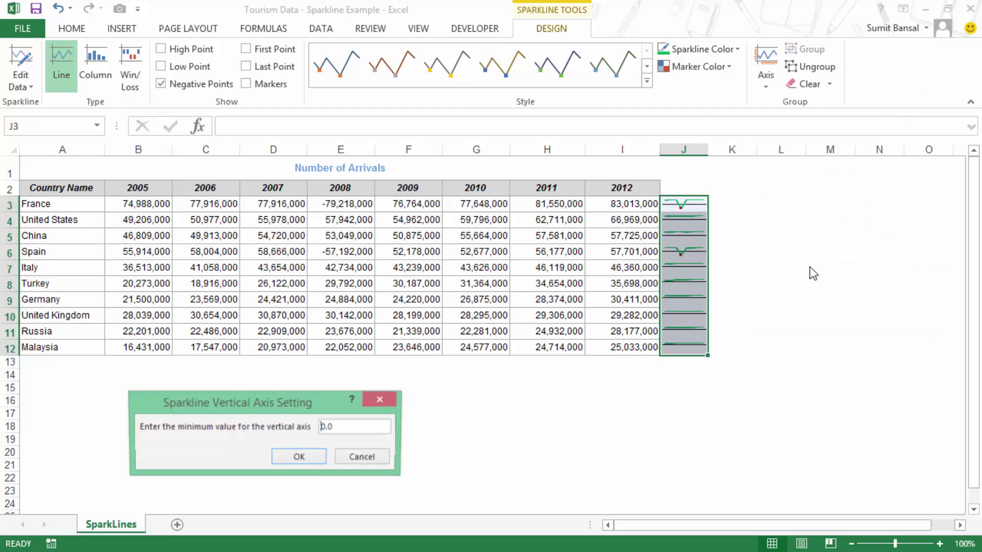
pyautogui.click(323, 457)
# - Return the vertical axis minimum to Automatic for Each Sparkline and hide the horizontal axis for J3:J12
pyautogui.click(757, 78)
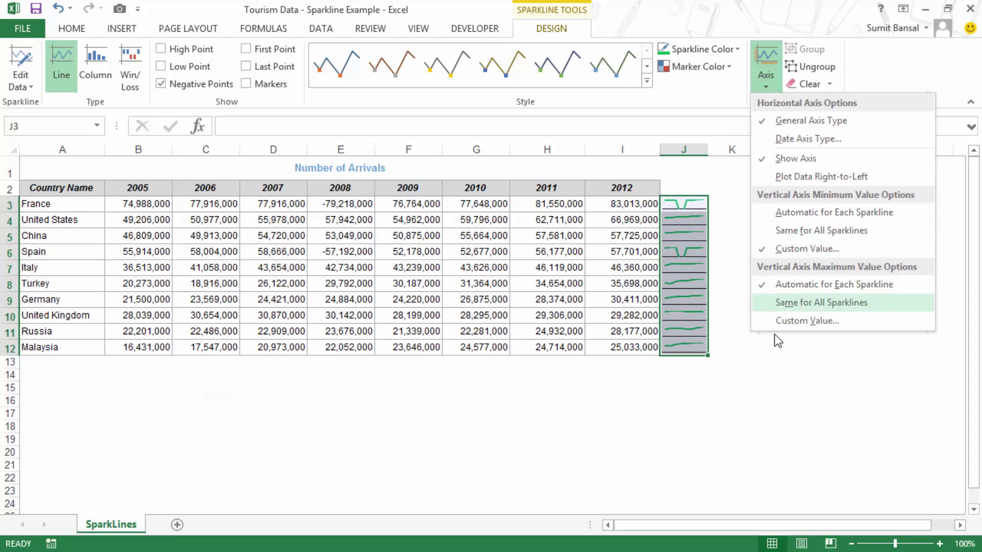
pyautogui.click(790, 228)
pyautogui.click(766, 82)
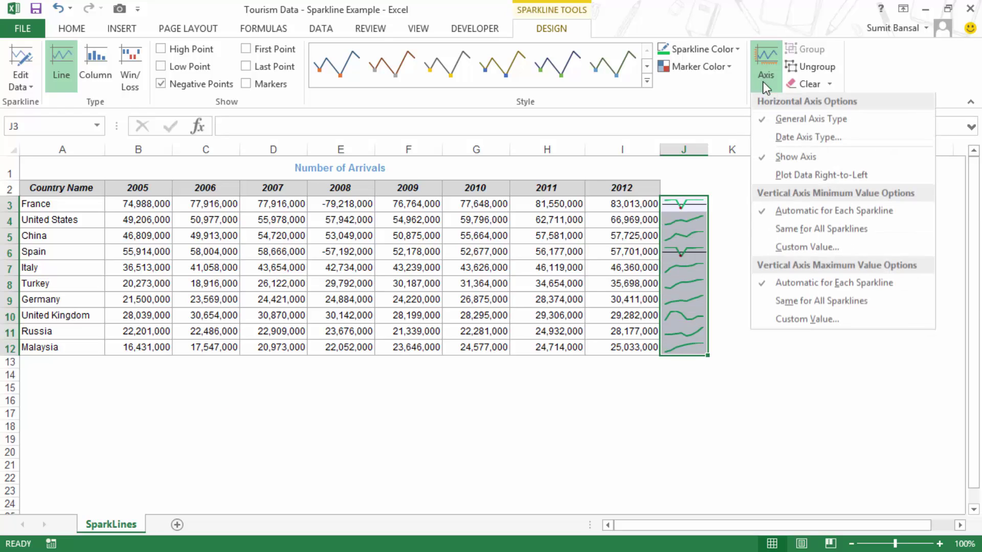
pyautogui.click(805, 159)
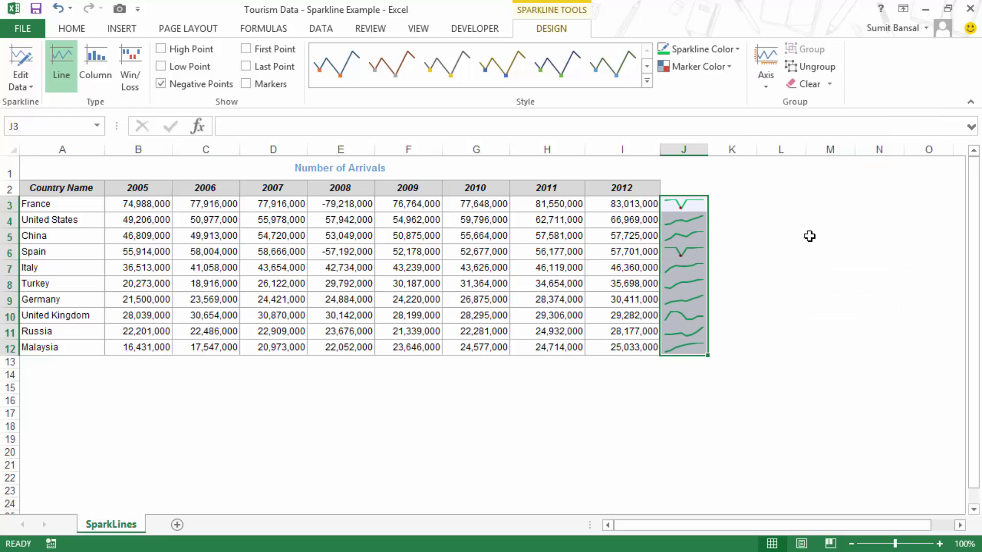
# - Make the 2008 arrivals positive again: 79,218,000 for France in E3 and 57,192,000 for Spain in E6
pyautogui.doubleClick(333, 203)
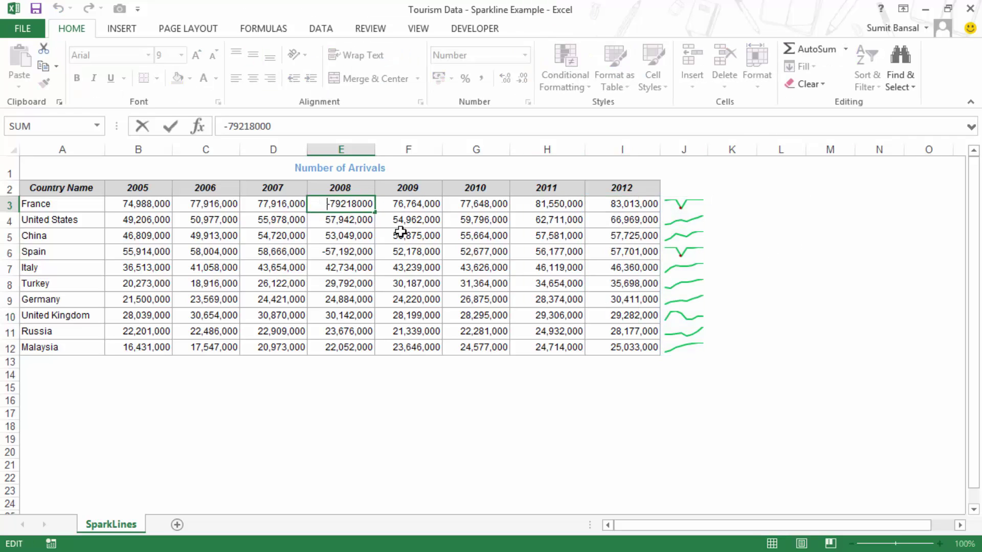
pyautogui.press('BackSpace')
pyautogui.press('Return')
pyautogui.press('Down')
pyautogui.press('Down')
pyautogui.press('F2')
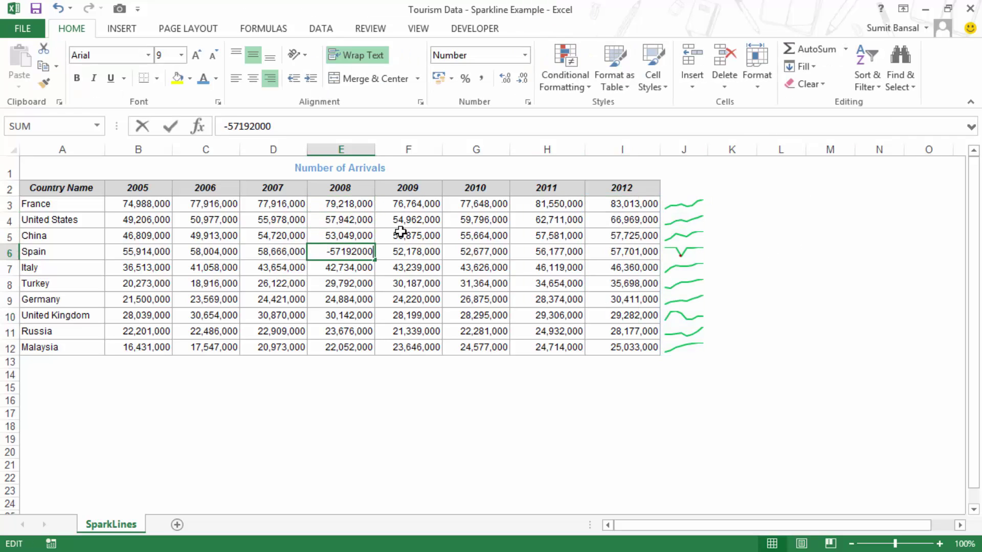
pyautogui.press('Home')
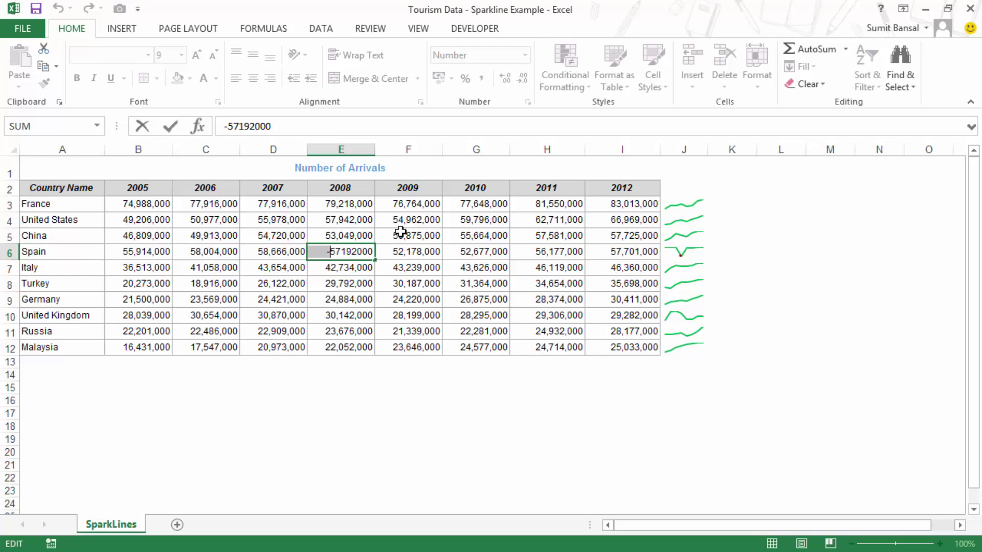
pyautogui.press('Delete')
pyautogui.hotkey('ctrl', 'Return')
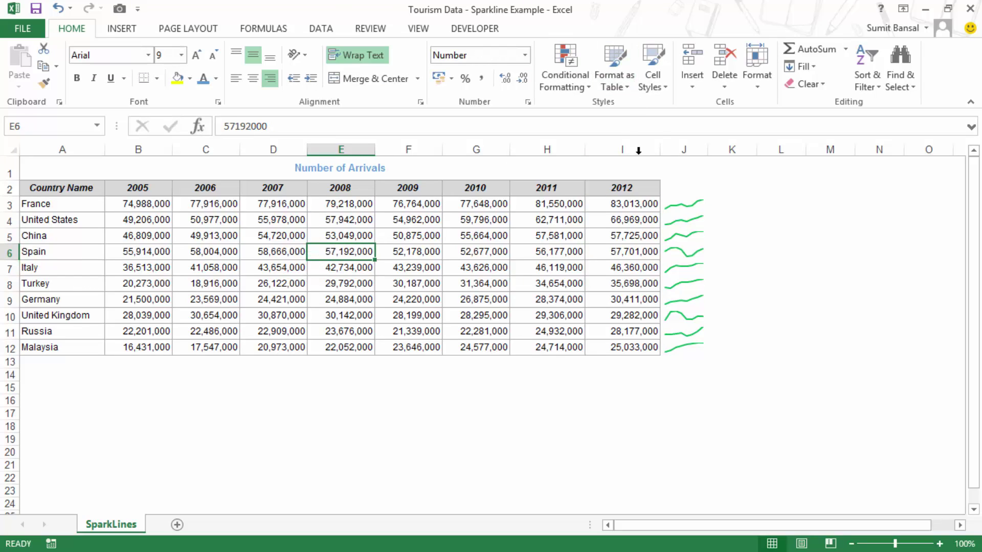
# - Try clearing only France's sparkline in J3 with Clear Selected Sparklines, undoing the deletion each time
pyautogui.click(684, 203)
pyautogui.click(552, 29)
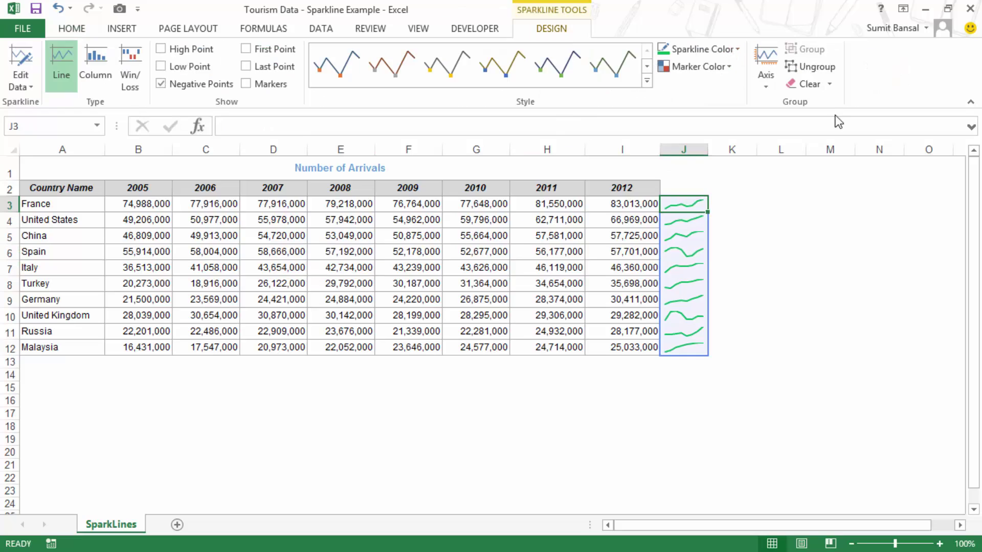
pyautogui.click(830, 87)
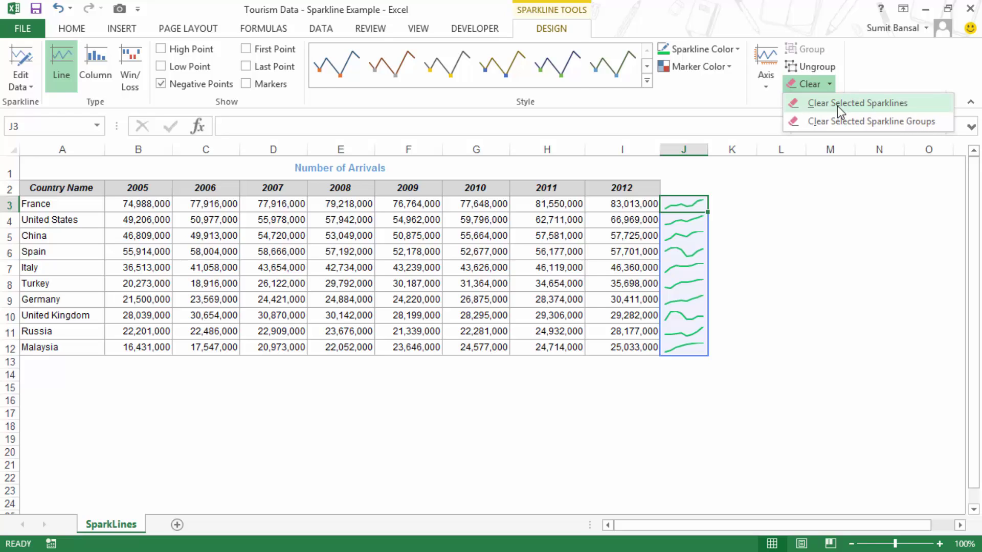
pyautogui.click(837, 106)
pyautogui.hotkey('ctrl', 'z')
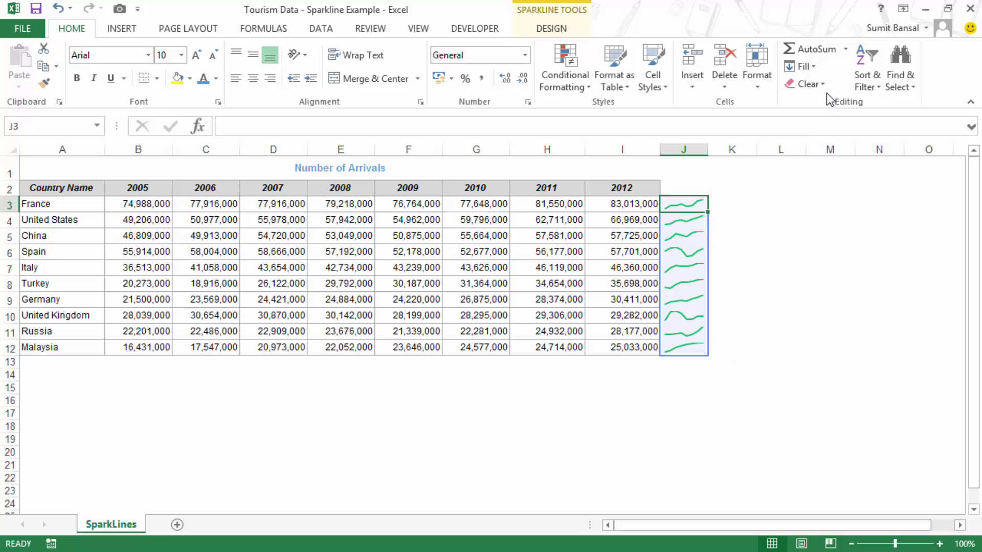
pyautogui.click(570, 28)
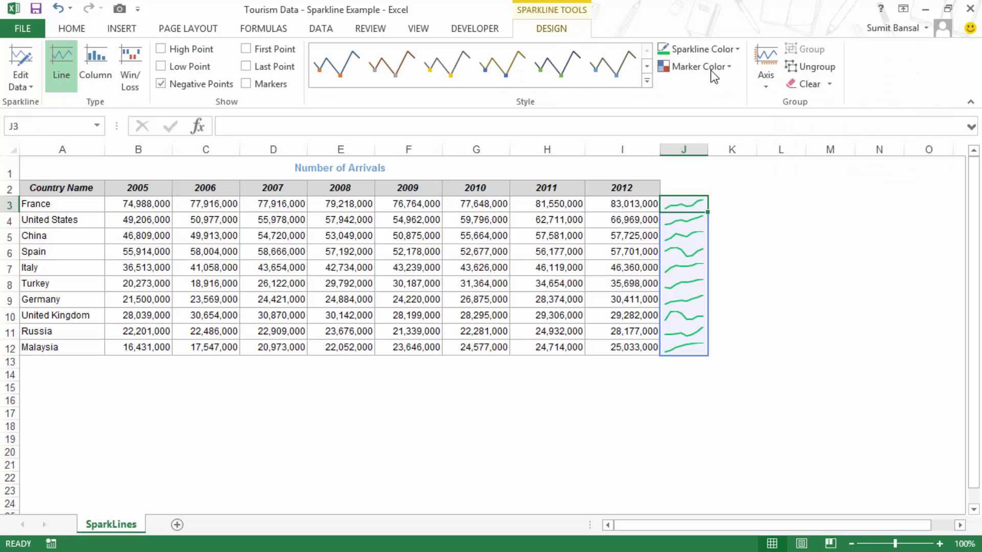
pyautogui.click(824, 83)
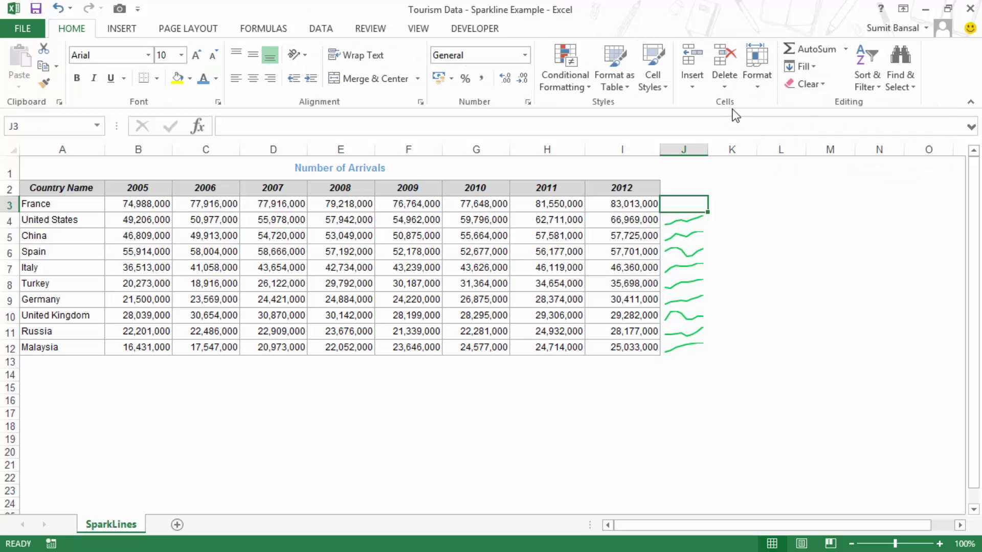
pyautogui.hotkey('ctrl', 'z')
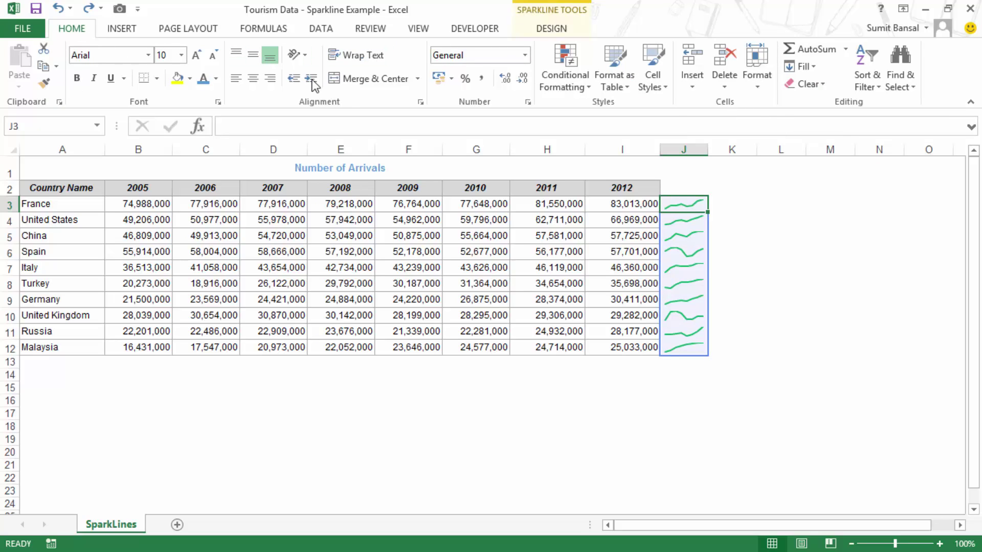
# - Clear the entire sparkline group that J3 belongs to, and undo the deletion
pyautogui.click(822, 84)
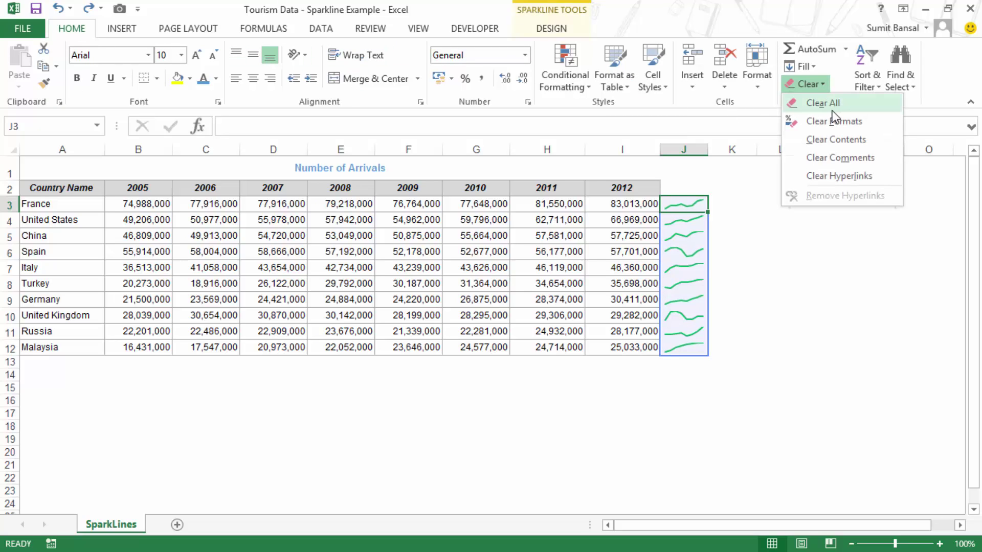
pyautogui.click(556, 29)
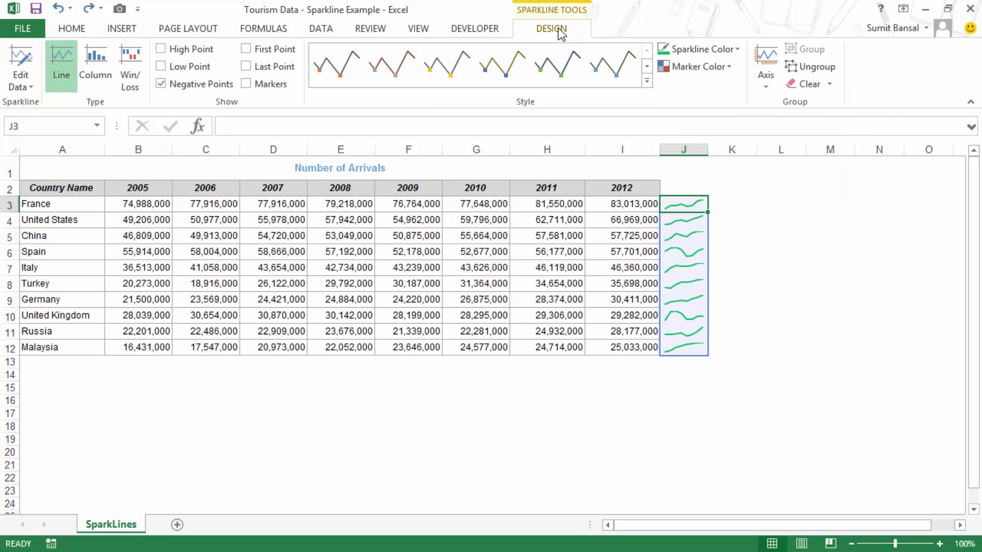
pyautogui.click(829, 84)
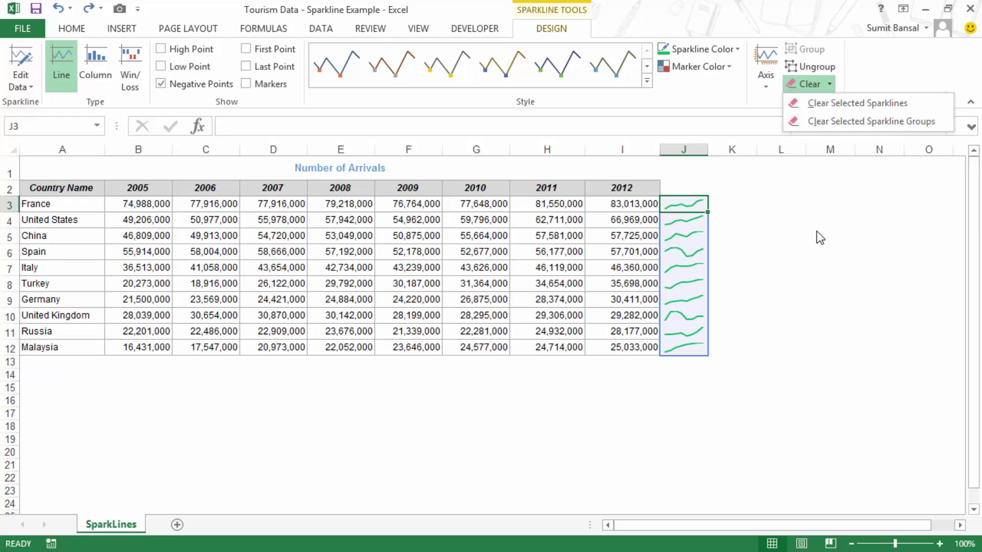
pyautogui.click(833, 126)
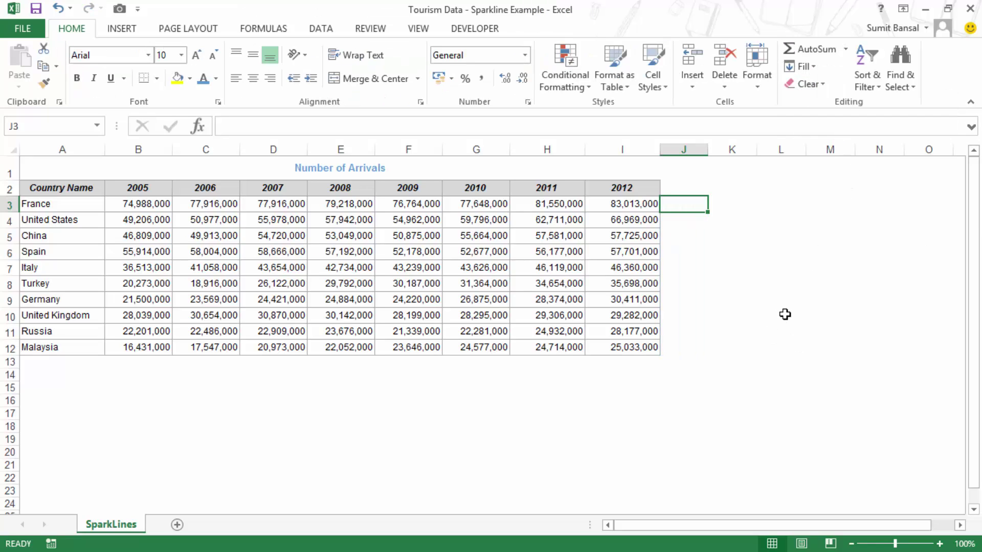
pyautogui.hotkey('ctrl', 'z')
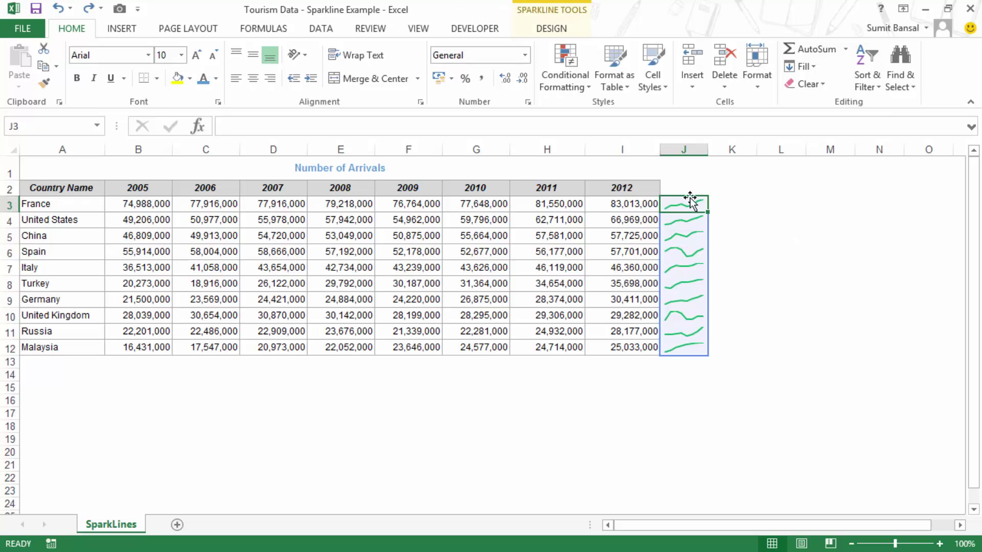
# - Enter the text France in sparkline cell J3, and enlarge the cell by widening column J and heightening row 3
pyautogui.press('BackSpace')
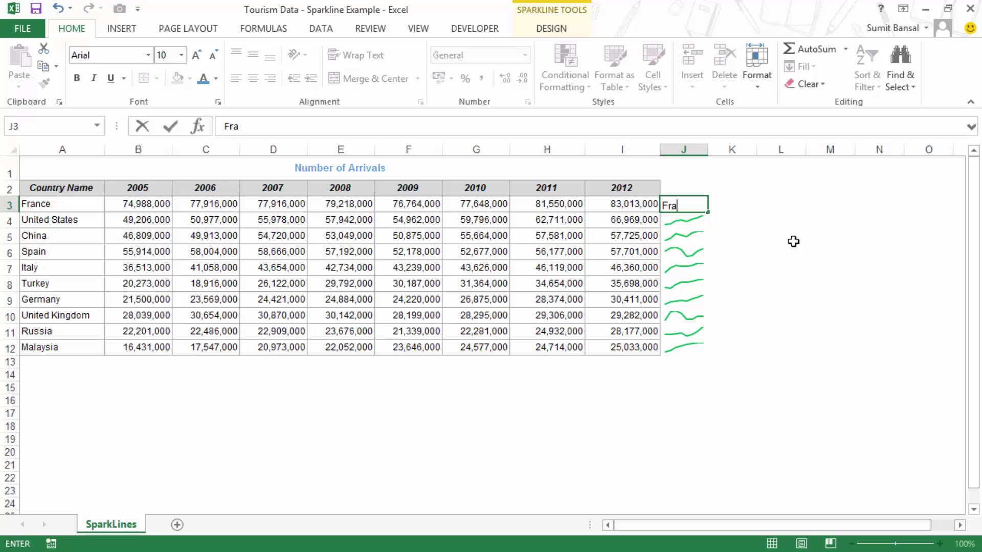
pyautogui.hotkey('ctrl', 'Return')
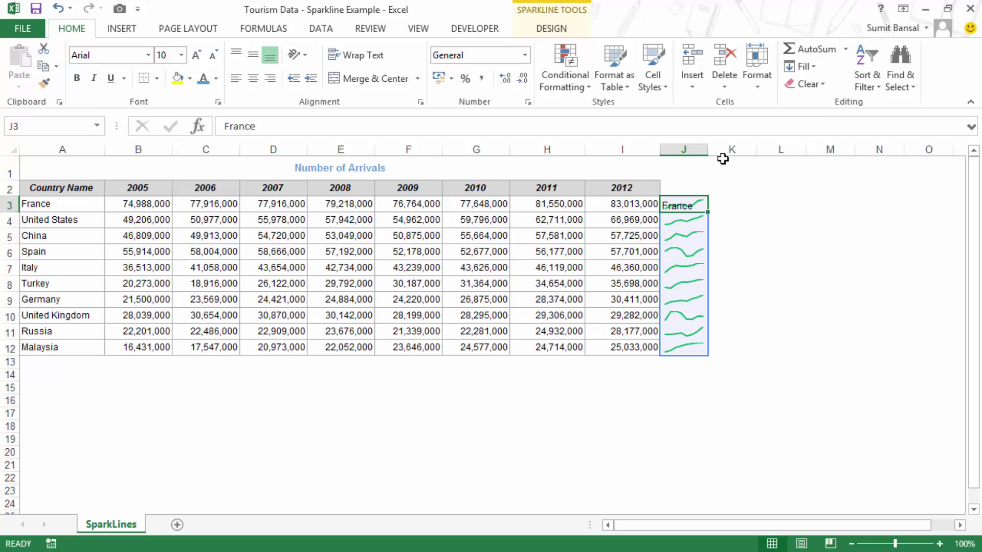
pyautogui.moveTo(706, 149); pyautogui.dragTo(839, 149)
pyautogui.moveTo(12, 212); pyautogui.dragTo(12, 270)
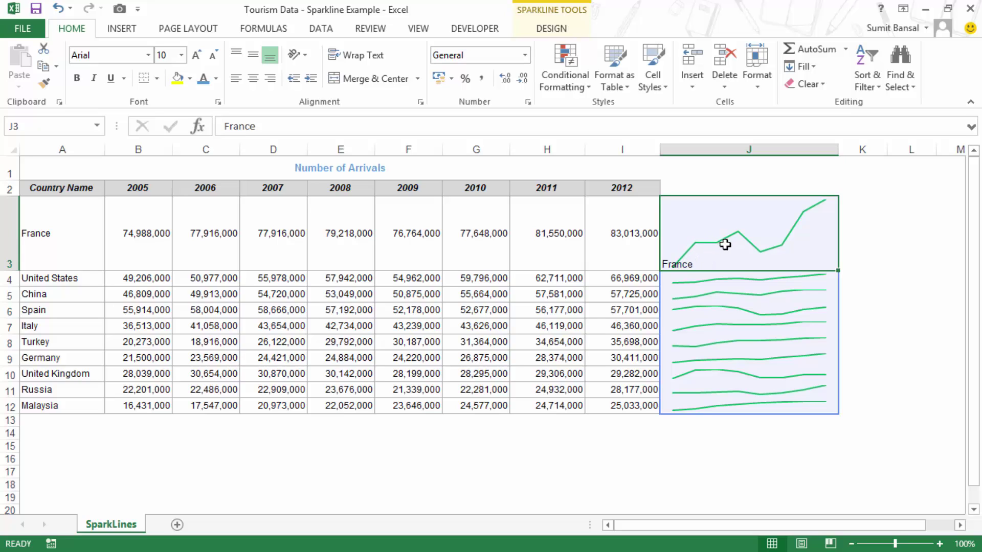
pyautogui.moveTo(14, 271); pyautogui.dragTo(10, 303)
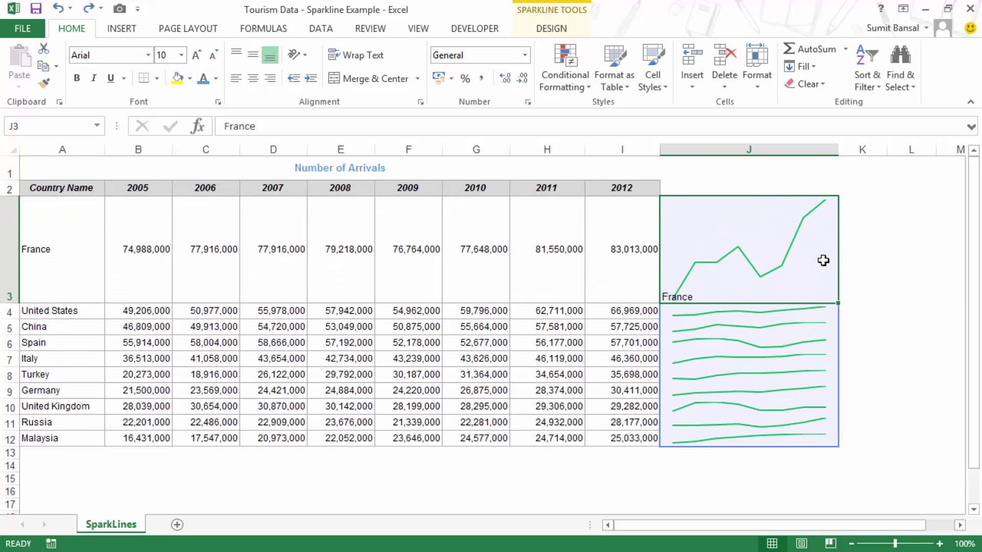
# - Merge and center J3 with K3 so France's sparkline spans both cells
pyautogui.moveTo(804, 259)
pyautogui.mouseDown()
pyautogui.moveTo(873, 261)
pyautogui.moveTo(876, 276)
pyautogui.mouseUp()
pyautogui.hotkey('alt', 'h')
pyautogui.press('m')
pyautogui.press('c')
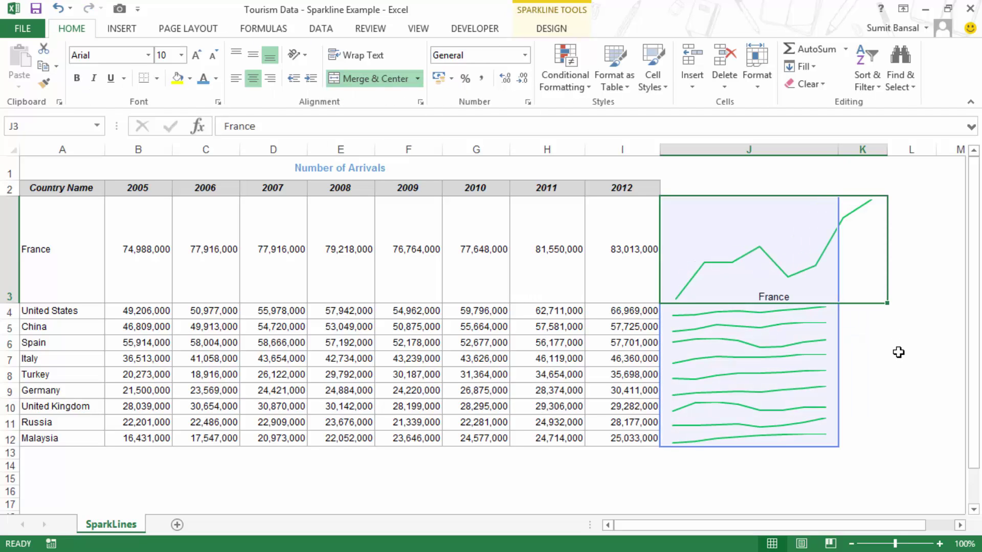
pyautogui.click(900, 353)
pyautogui.click(839, 231)
pyautogui.click(895, 346)
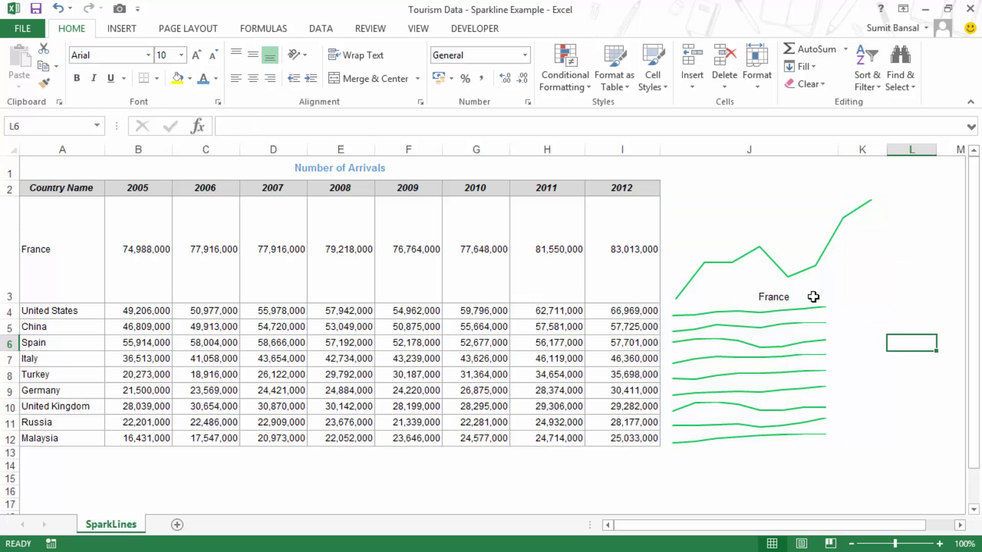
pyautogui.click(774, 210)
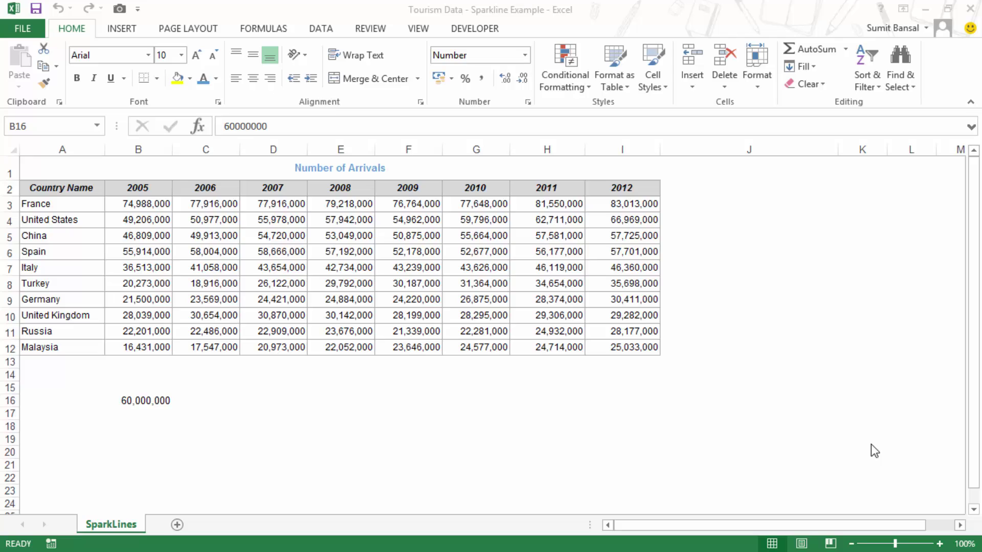
# - Select J3 beside France's empty sparkline position and narrow column J to about the width of column K
pyautogui.click(153, 403)
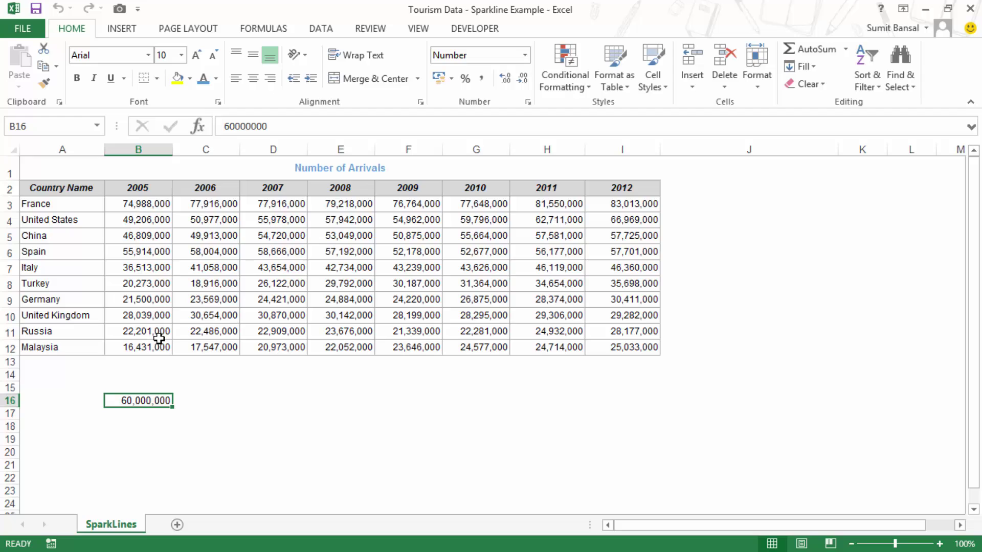
pyautogui.click(669, 206)
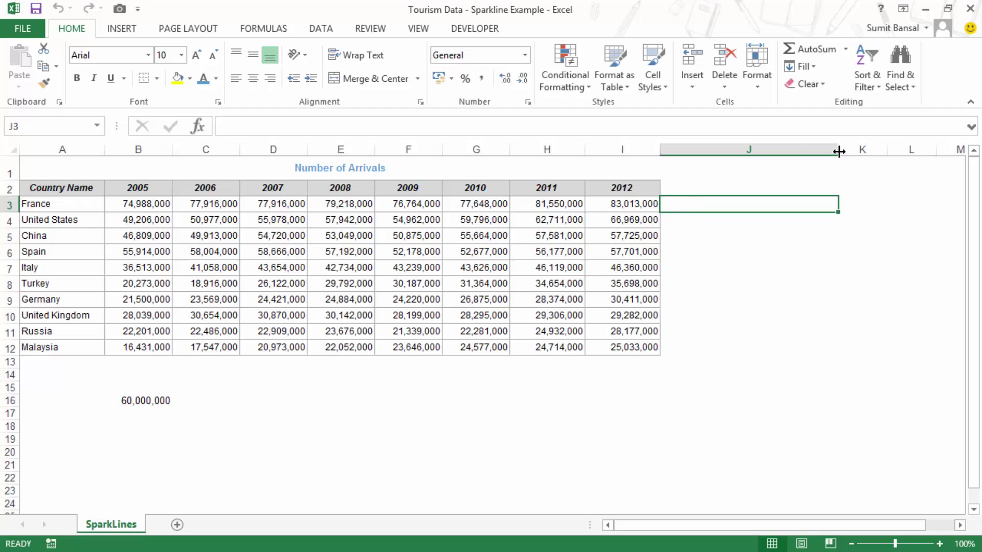
pyautogui.moveTo(839, 152); pyautogui.dragTo(710, 149)
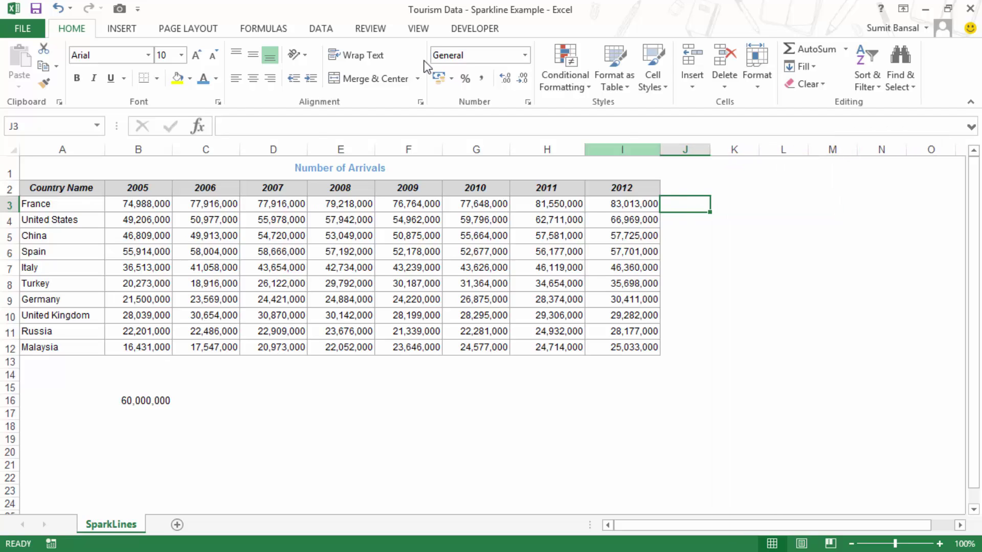
# - Insert a line sparkline in J3 from France's arrivals in B3:I3 and fill it down to J12
pyautogui.click(132, 31)
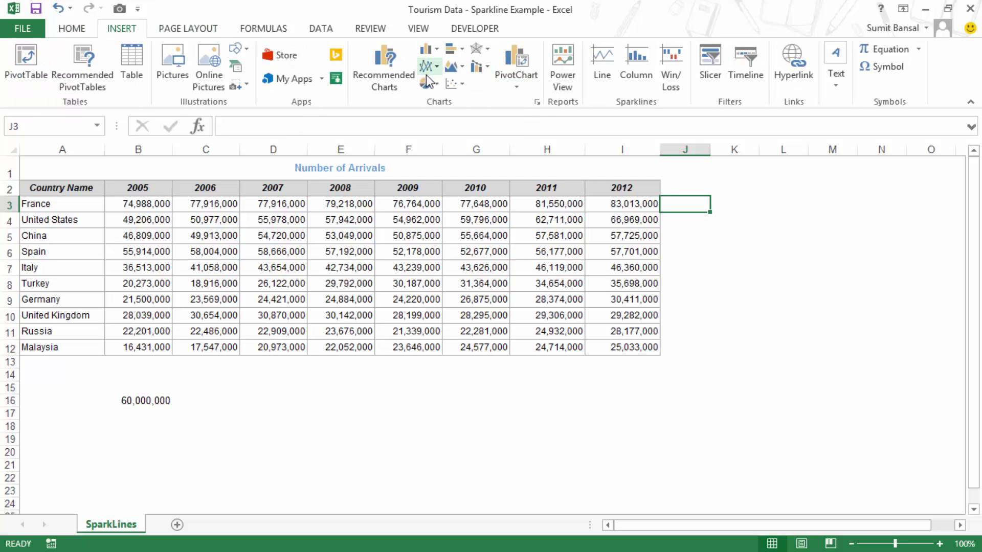
pyautogui.click(611, 71)
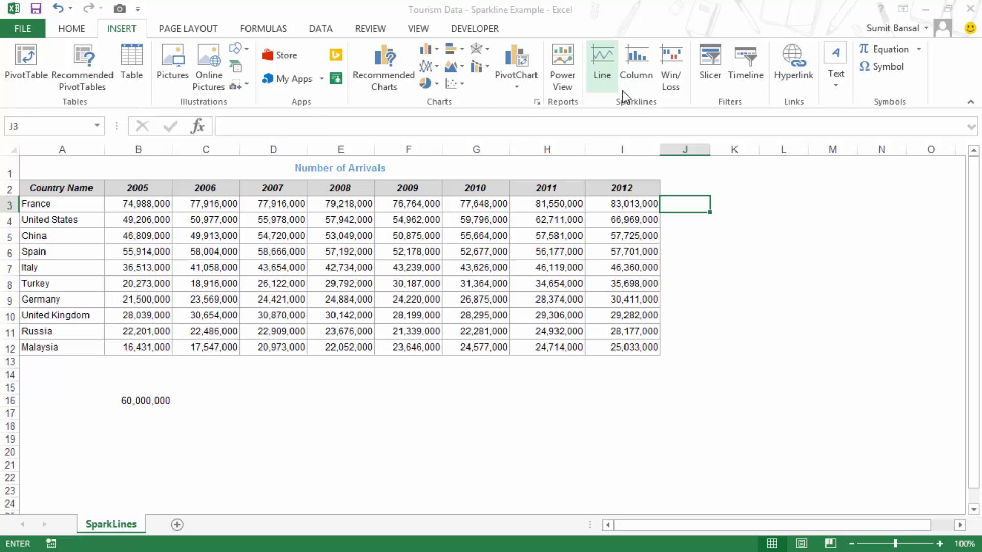
pyautogui.moveTo(495, 353); pyautogui.dragTo(595, 376)
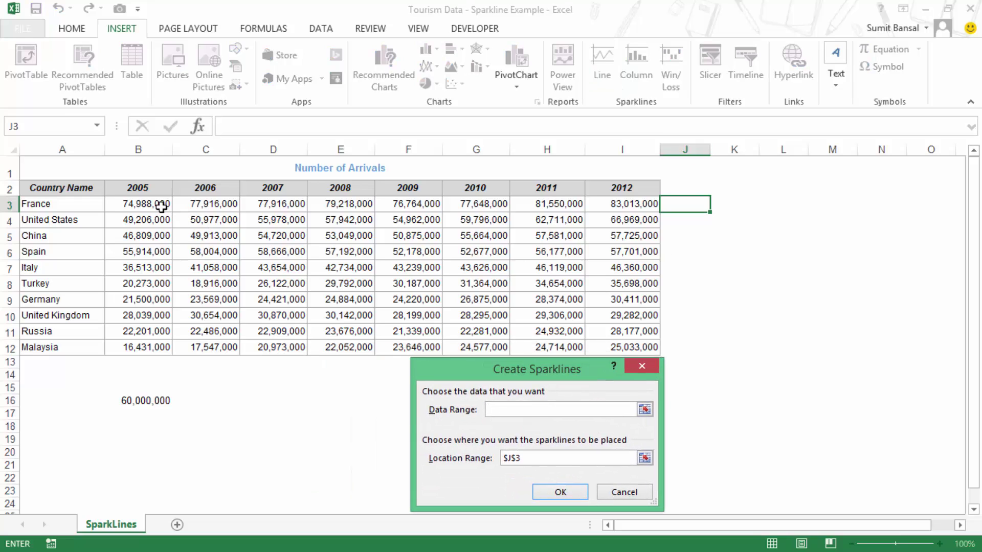
pyautogui.moveTo(160, 207); pyautogui.dragTo(608, 212)
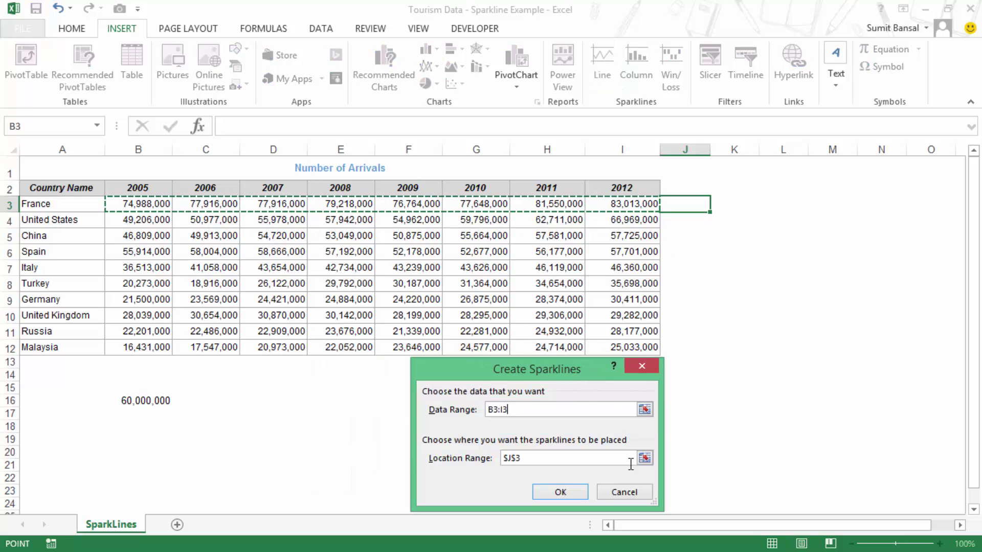
pyautogui.click(561, 493)
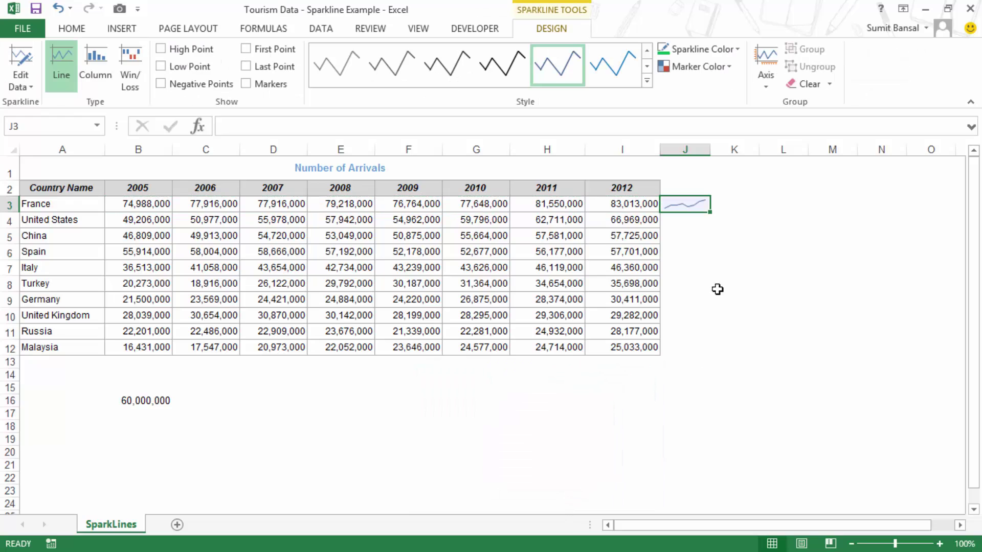
pyautogui.moveTo(711, 210); pyautogui.dragTo(711, 353)
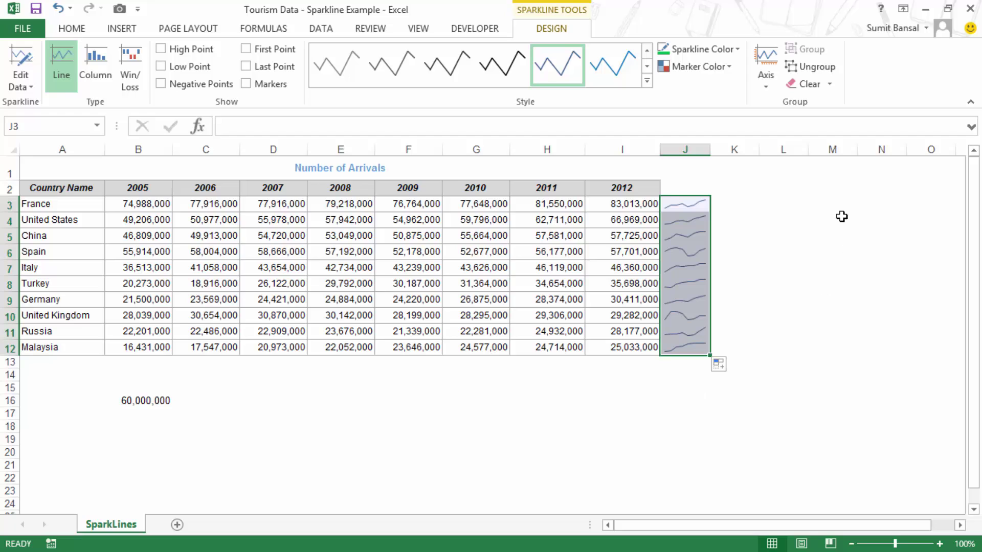
# - Set a custom vertical axis minimum of 60000000 for the sparklines in J3:J12
pyautogui.click(767, 85)
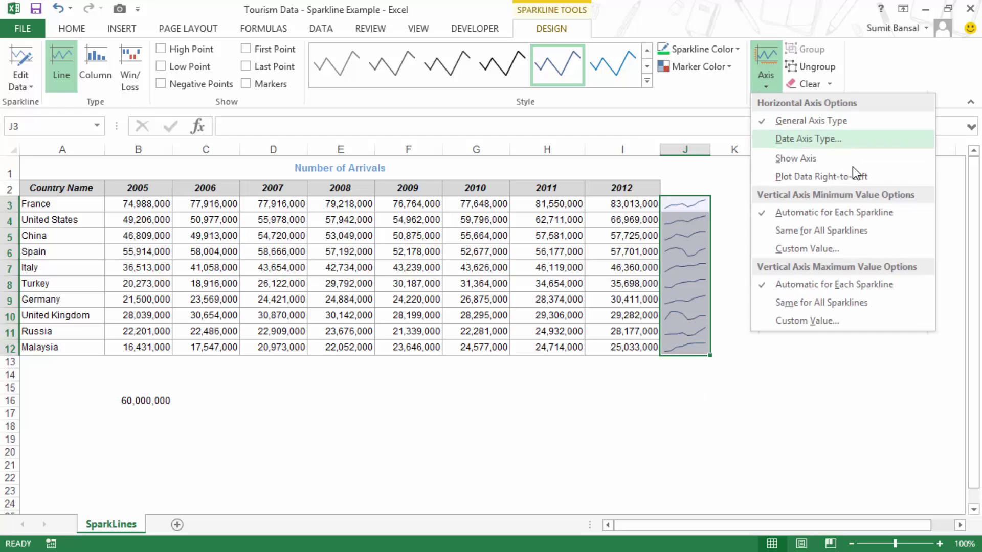
pyautogui.click(812, 250)
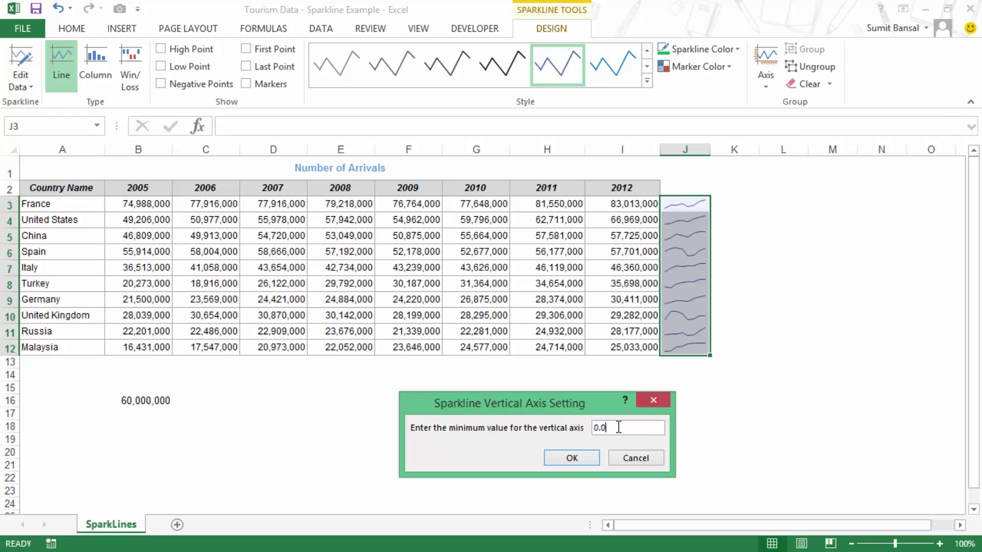
pyautogui.moveTo(619, 427); pyautogui.dragTo(572, 433)
pyautogui.write('60000000')
pyautogui.click(571, 459)
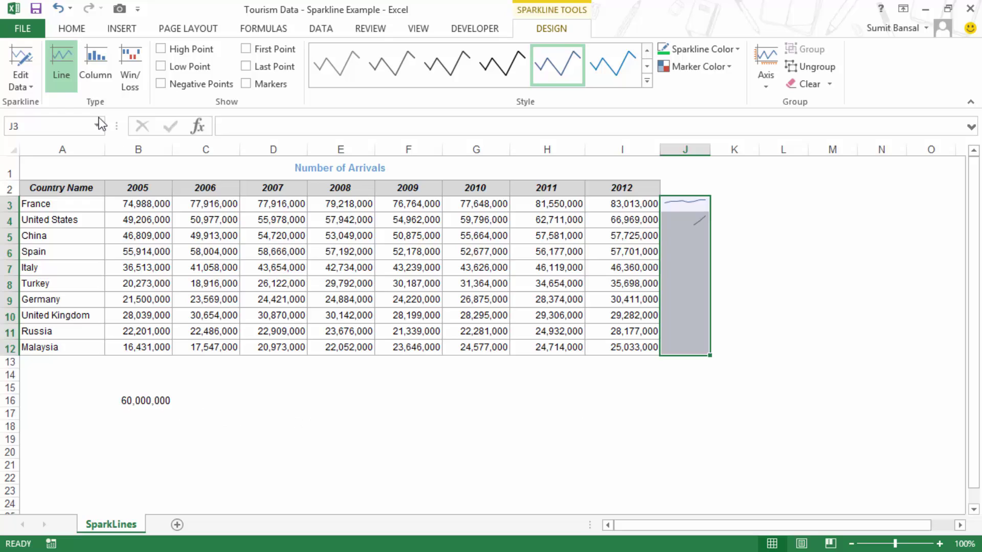
# - Convert the J3:J12 sparklines to the Column type and compare the United States sparkline with its 2011 and 2012 arrivals
pyautogui.click(93, 64)
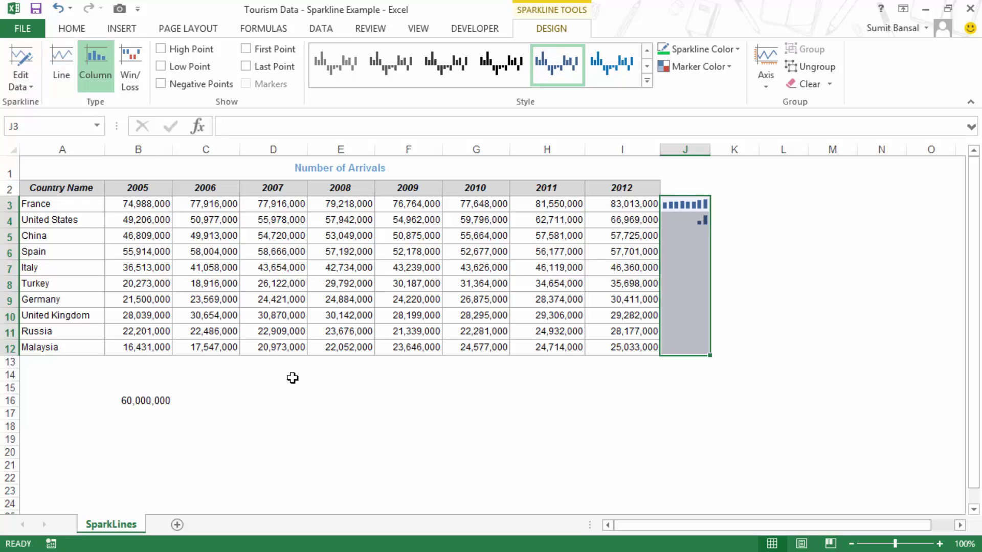
pyautogui.click(784, 409)
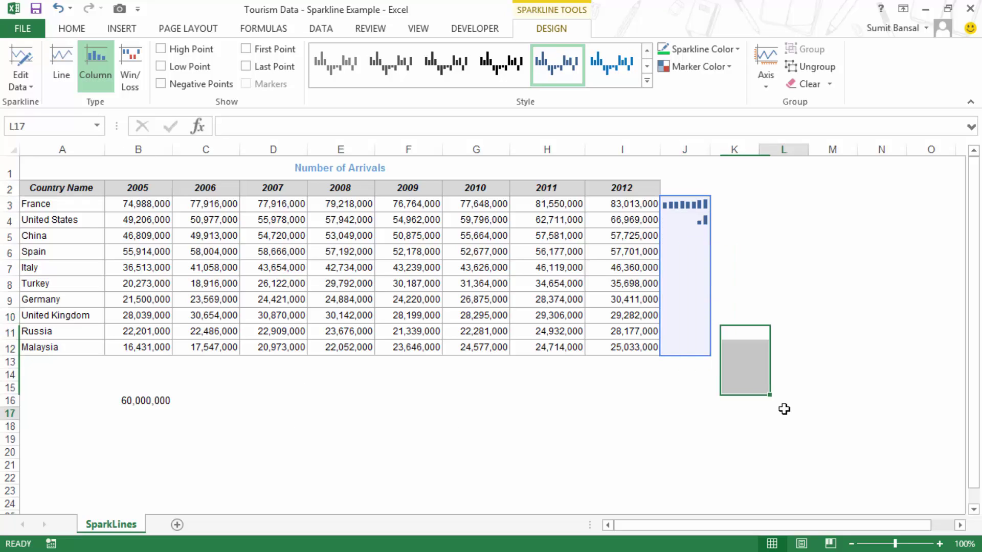
pyautogui.click(85, 204)
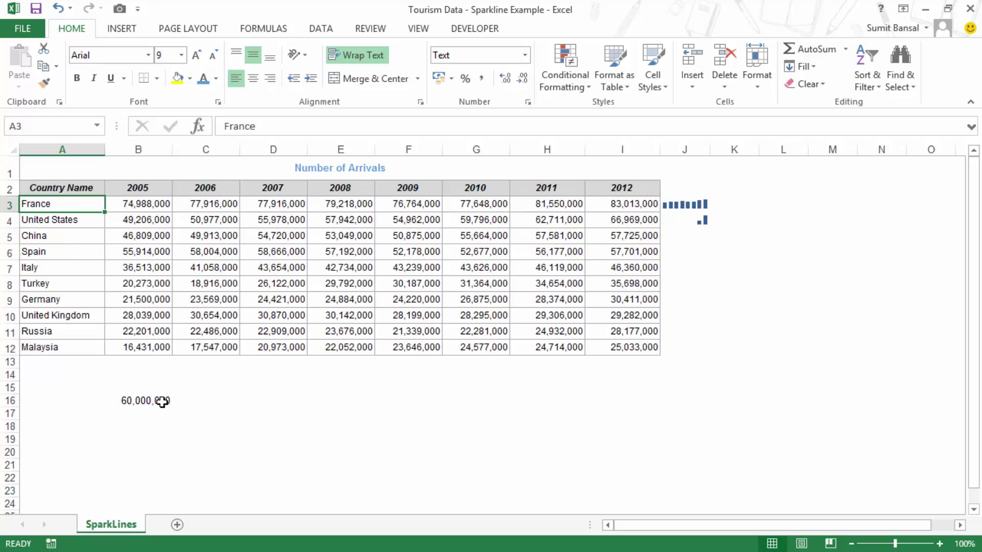
pyautogui.click(697, 220)
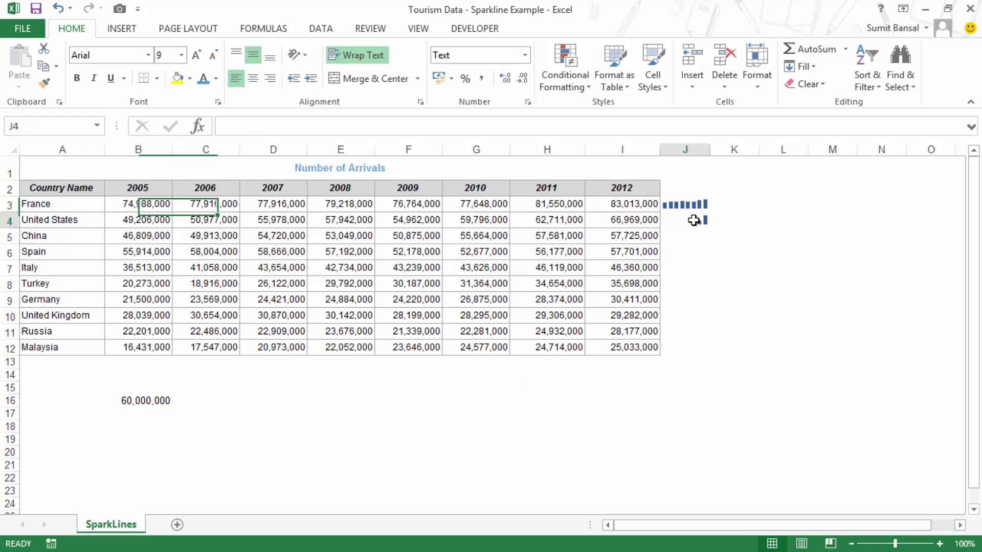
pyautogui.click(557, 220)
pyautogui.click(621, 220)
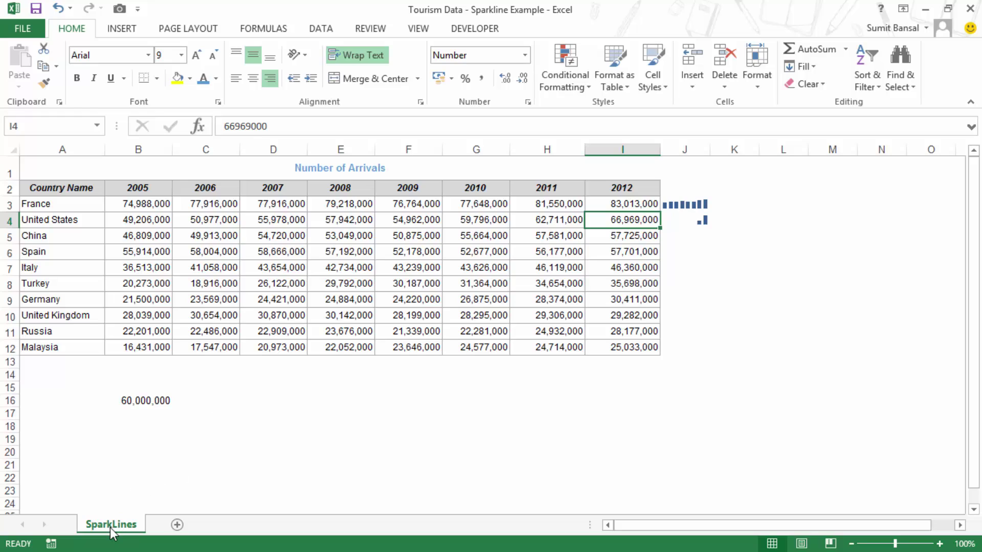
# - Duplicate the SparkLines sheet and clear the arrival figures in B3:I12 of the copy
pyautogui.moveTo(112, 532); pyautogui.dragTo(192, 527)
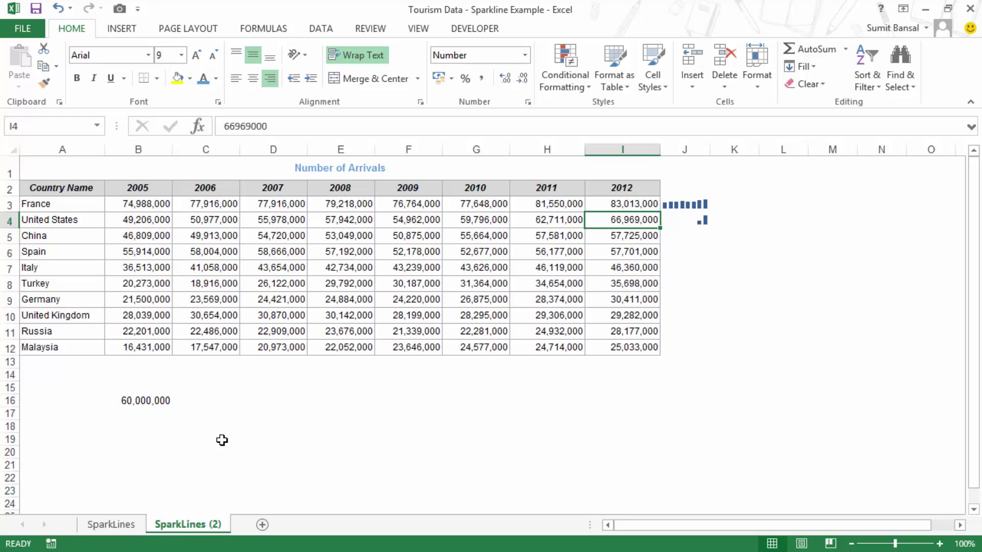
pyautogui.click(156, 206)
pyautogui.hotkey('ctrl', 'shift', 'Down')
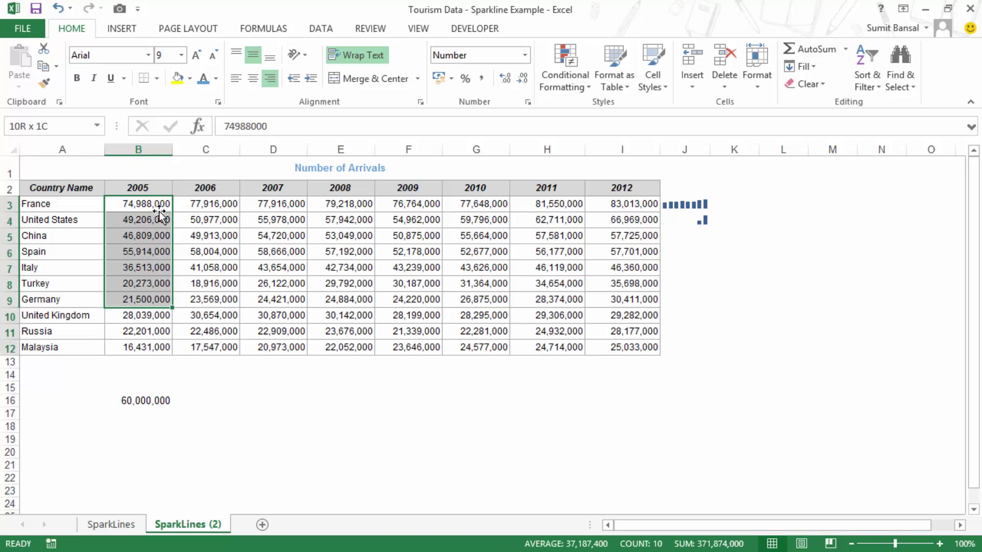
pyautogui.hotkey('ctrl', 'shift', 'Right')
pyautogui.press('Delete')
# - Enter =SparkLines!B3-SparkLines!B16 in cell B3 of the copied sheet and fill the formula across B3:I12
pyautogui.click(159, 210)
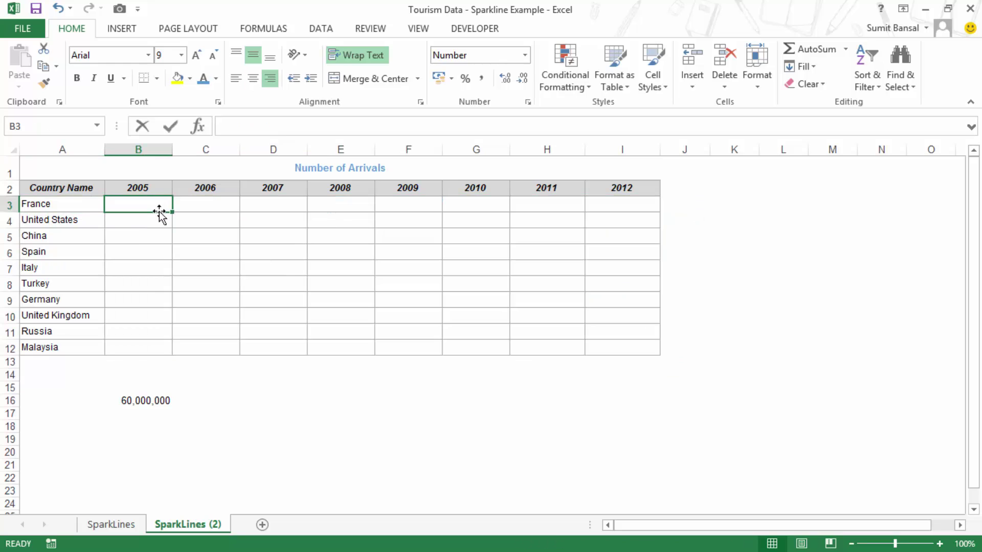
pyautogui.write('=')
pyautogui.click(121, 525)
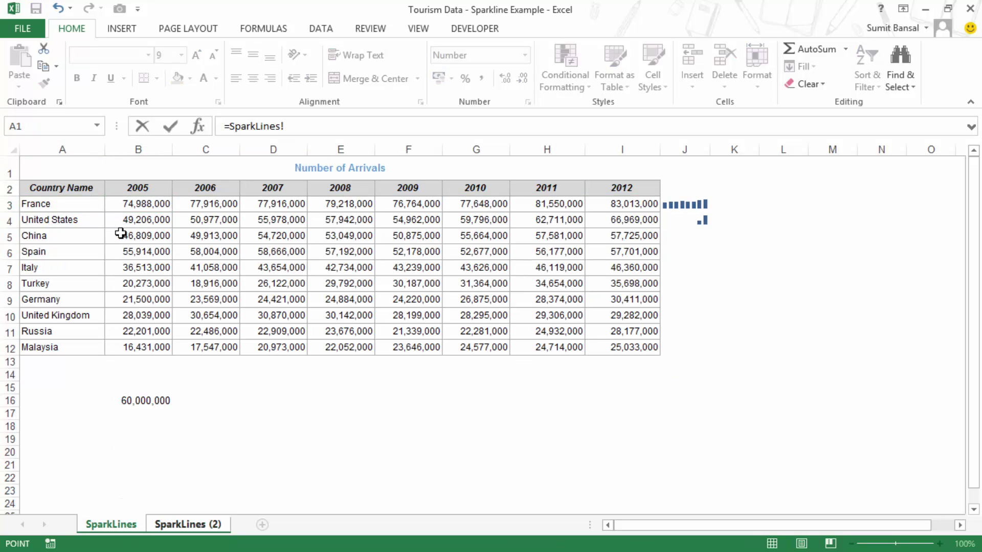
pyautogui.click(128, 205)
pyautogui.write('-')
pyautogui.click(139, 402)
pyautogui.press('Return')
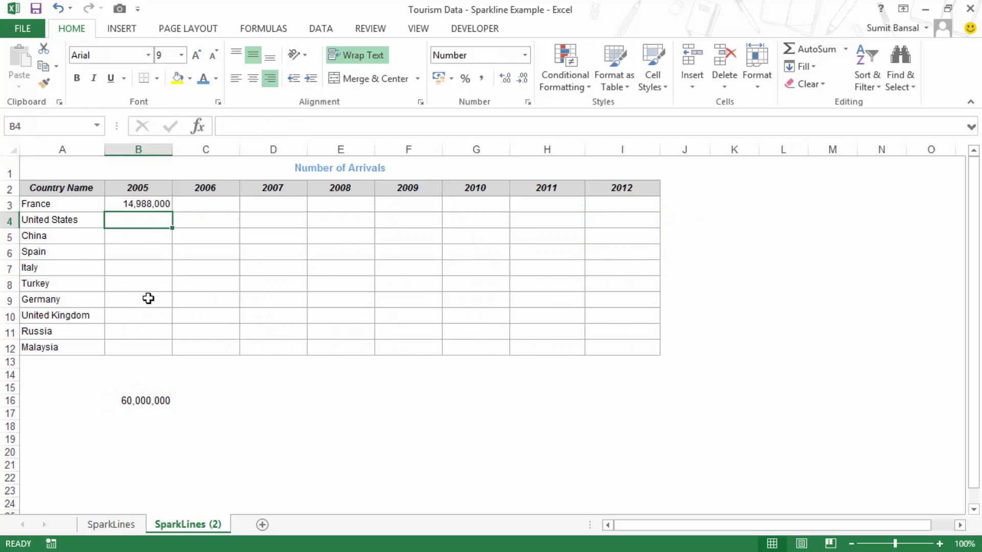
pyautogui.click(168, 206)
pyautogui.moveTo(173, 212); pyautogui.dragTo(660, 354)
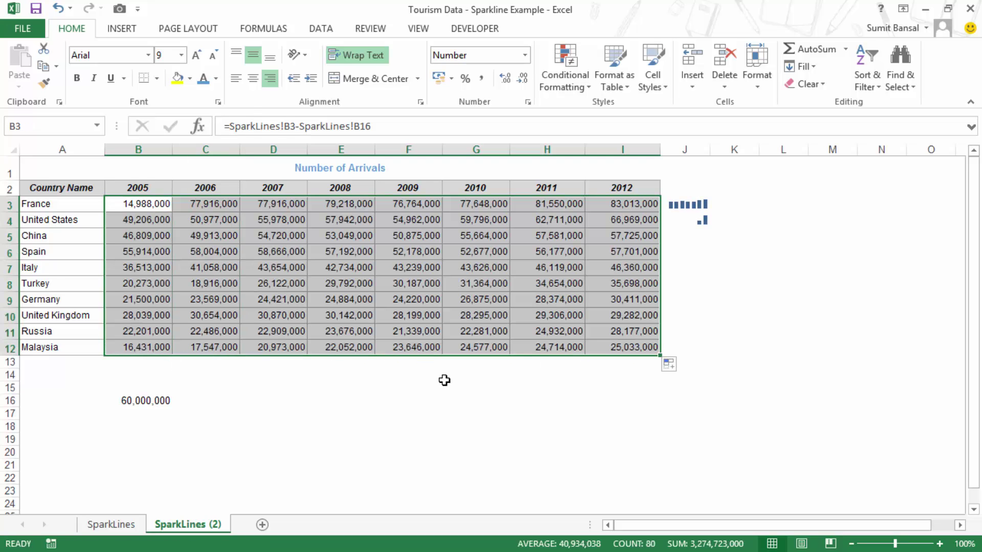
# - Make the B16 reference in B3's formula absolute as $B$16 and refill the formula across B3:I12
pyautogui.click(160, 212)
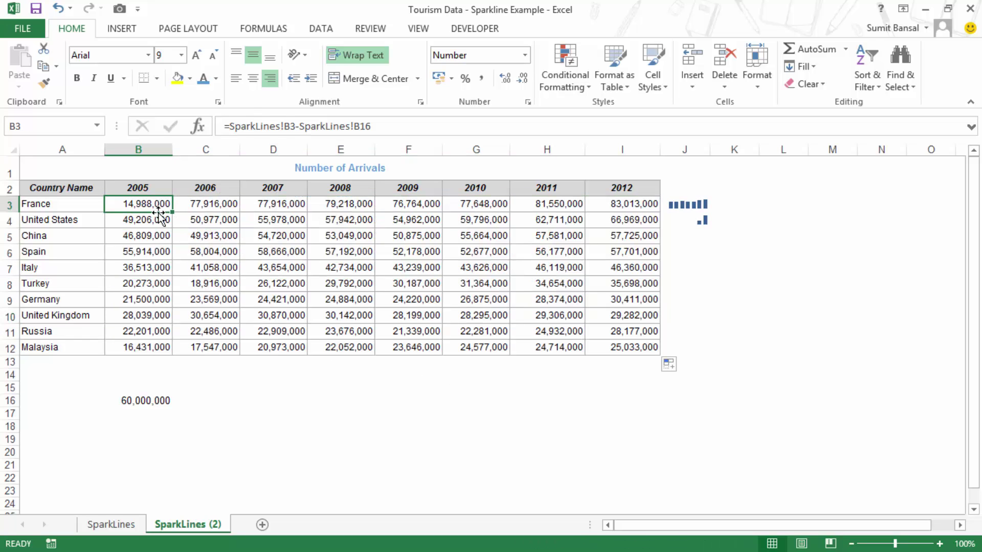
pyautogui.doubleClick(159, 212)
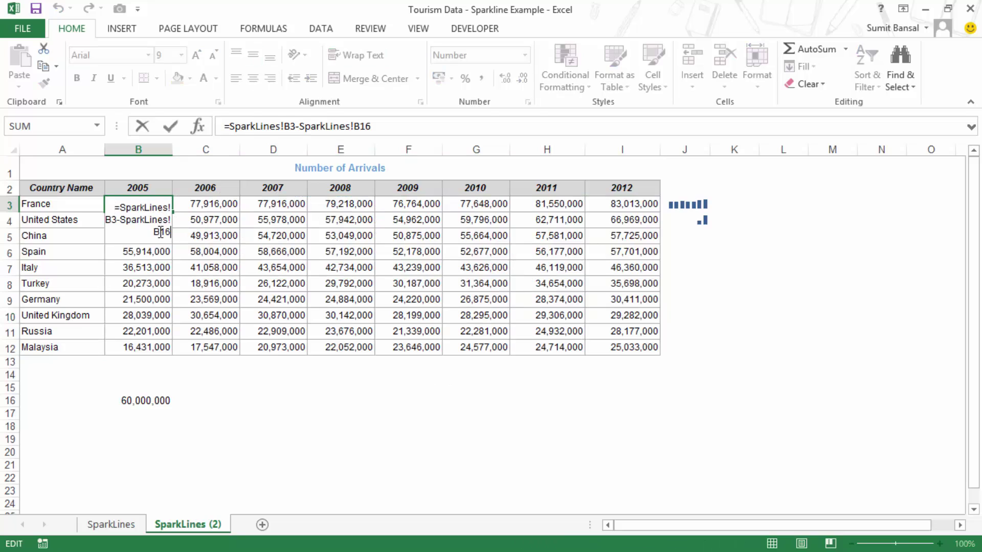
pyautogui.moveTo(158, 231); pyautogui.dragTo(169, 233)
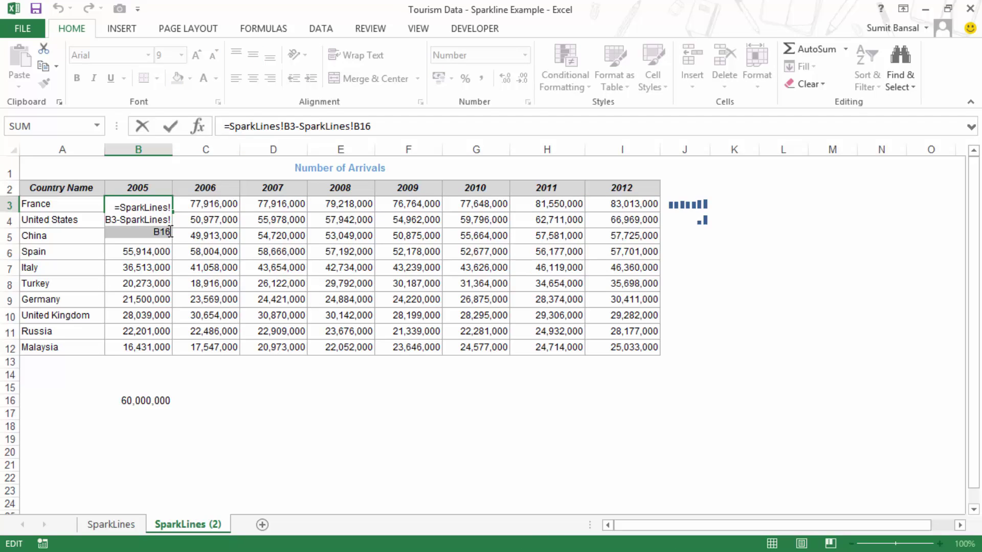
pyautogui.press('F4')
pyautogui.press('Return')
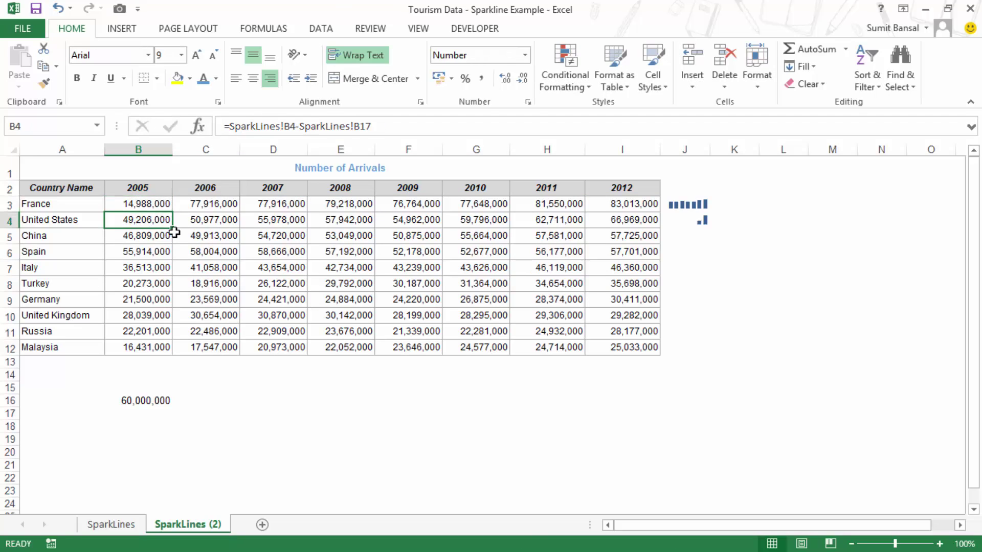
pyautogui.click(167, 204)
pyautogui.moveTo(172, 212); pyautogui.dragTo(624, 330)
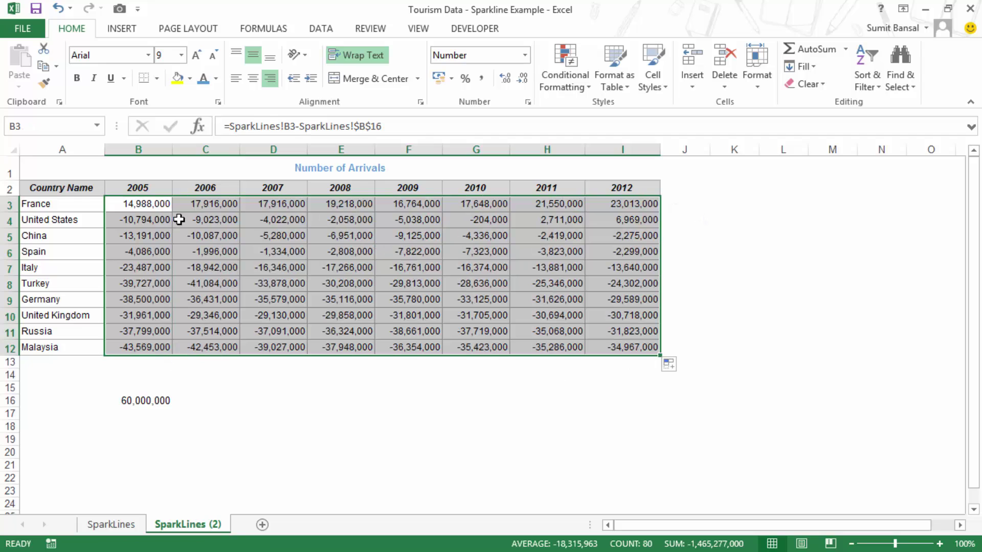
# - Insert column sparklines in J3:J12 using the difference values in B3:I12 as the data range
pyautogui.click(673, 206)
pyautogui.moveTo(672, 230); pyautogui.dragTo(671, 344)
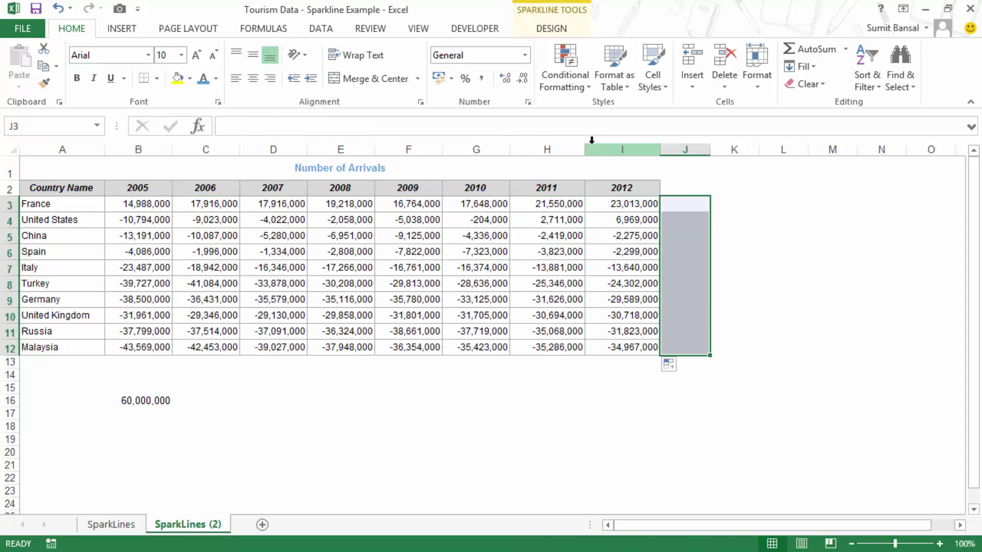
pyautogui.scroll(-1, 532, 74)
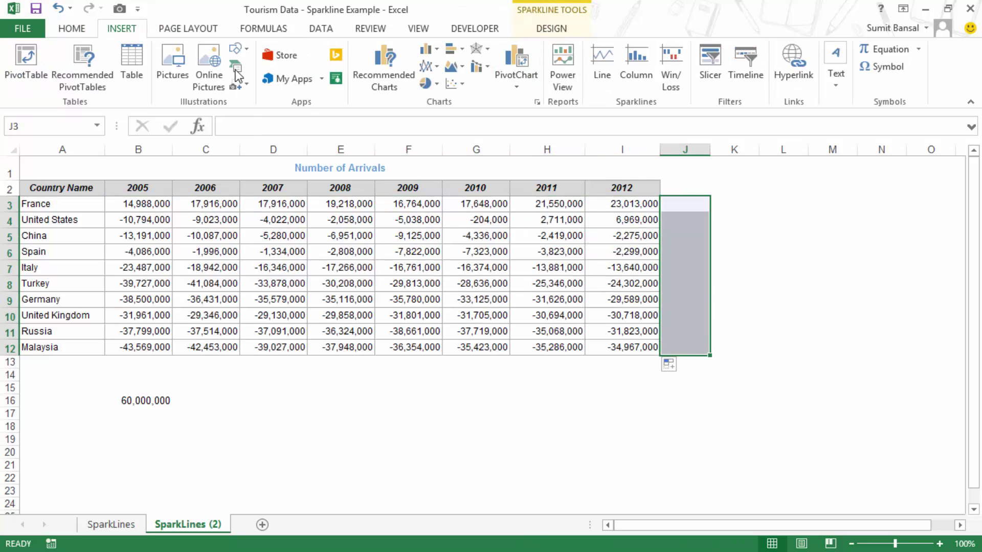
pyautogui.click(640, 64)
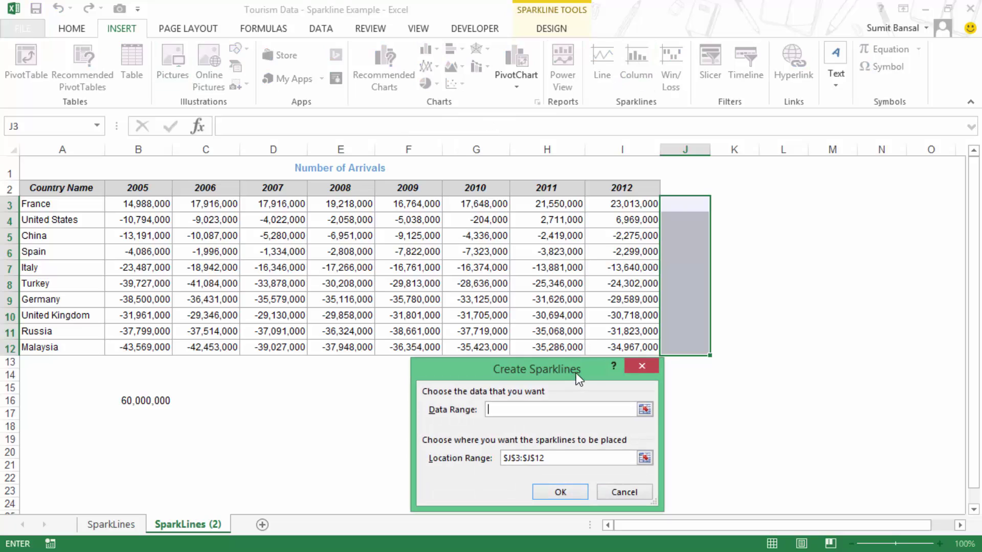
pyautogui.moveTo(148, 205); pyautogui.dragTo(605, 211)
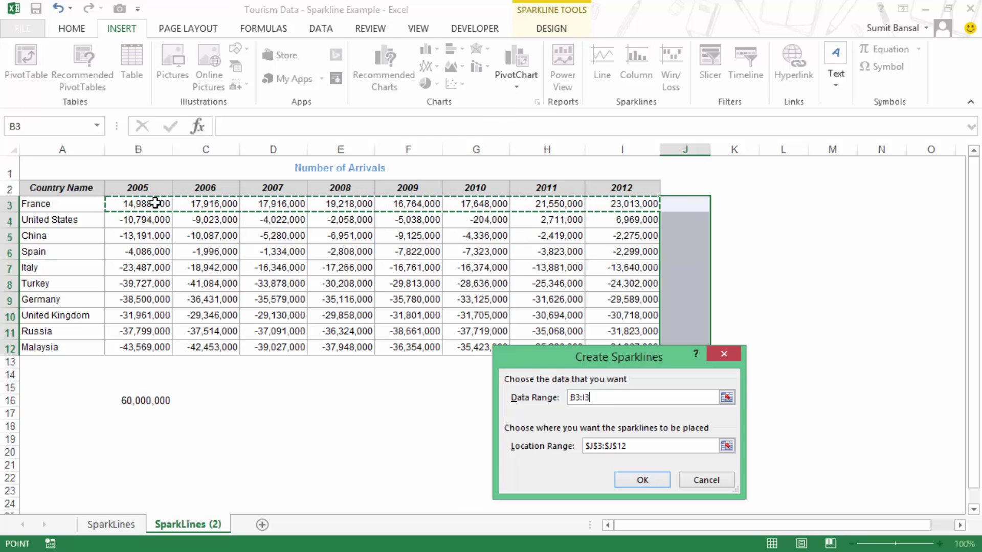
pyautogui.moveTo(155, 202); pyautogui.dragTo(636, 350)
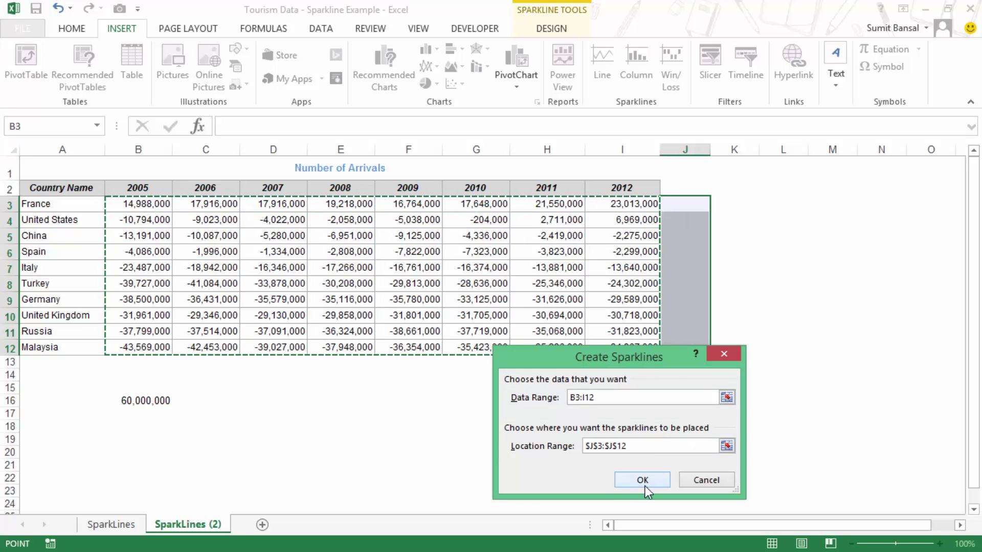
pyautogui.click(643, 483)
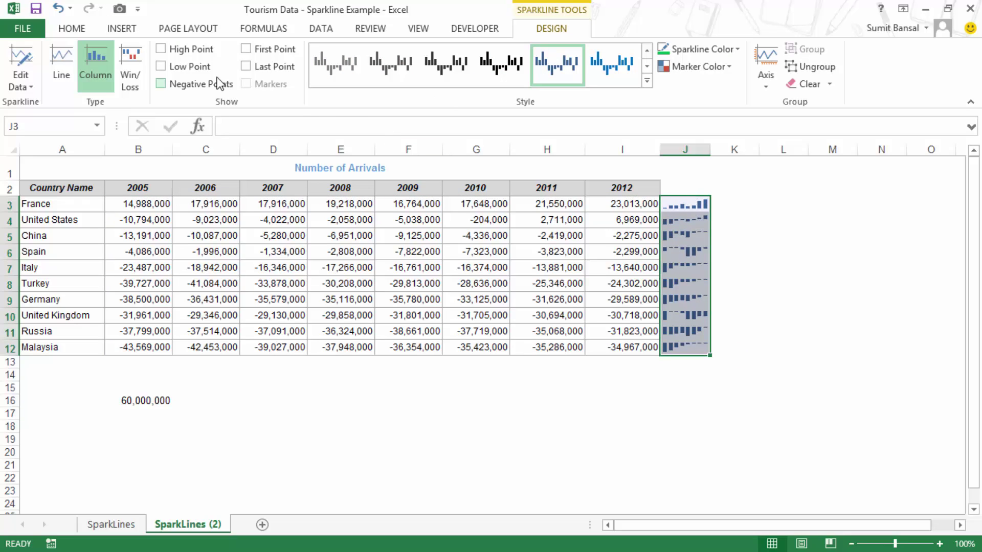
# - Highlight the negative points in the column sparklines, and review the France and United States rows and the threshold in B16
pyautogui.click(176, 86)
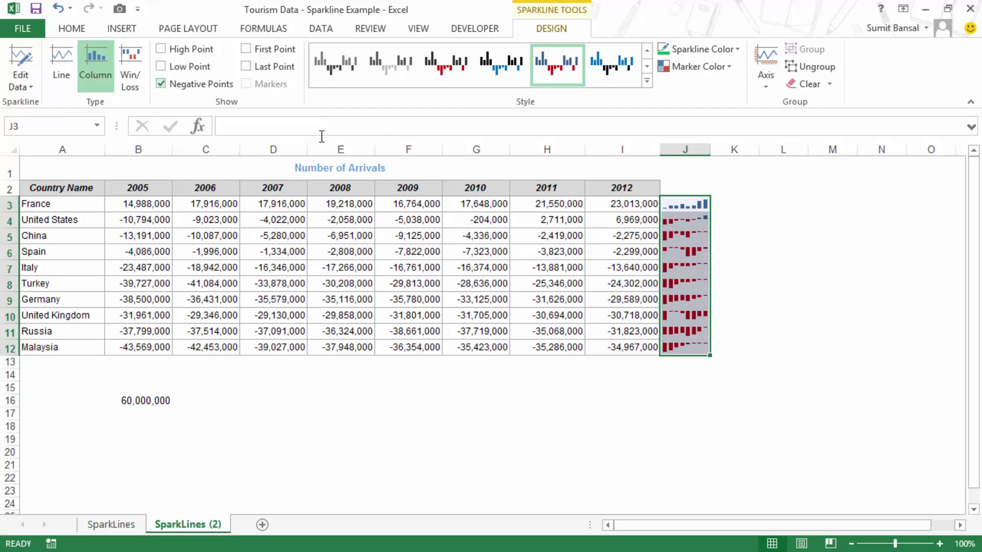
pyautogui.click(785, 389)
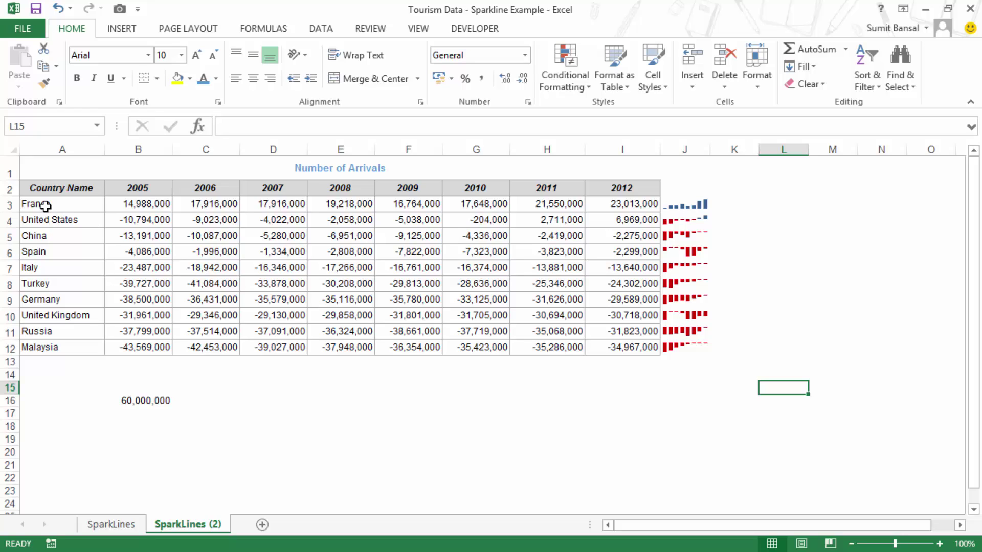
pyautogui.moveTo(45, 204); pyautogui.dragTo(46, 219)
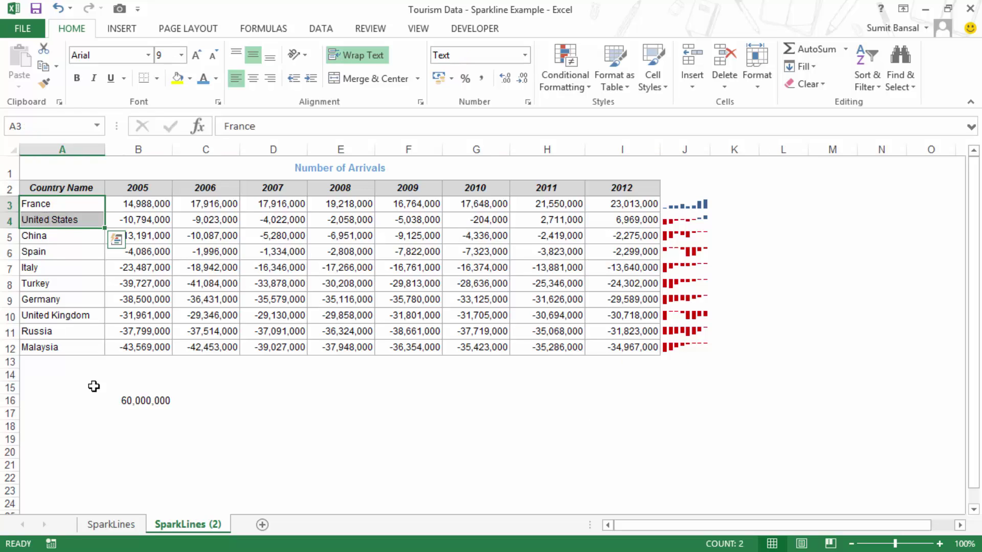
pyautogui.click(146, 403)
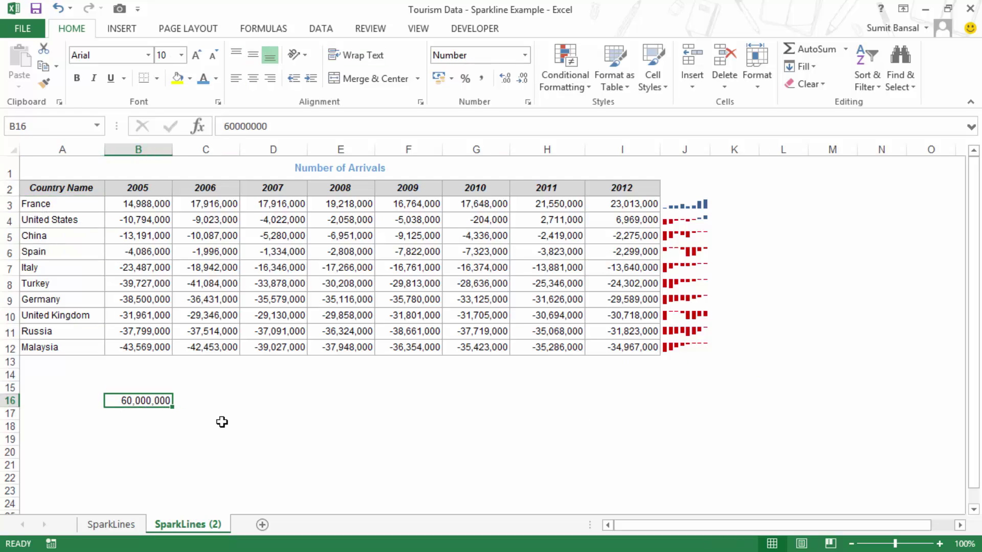